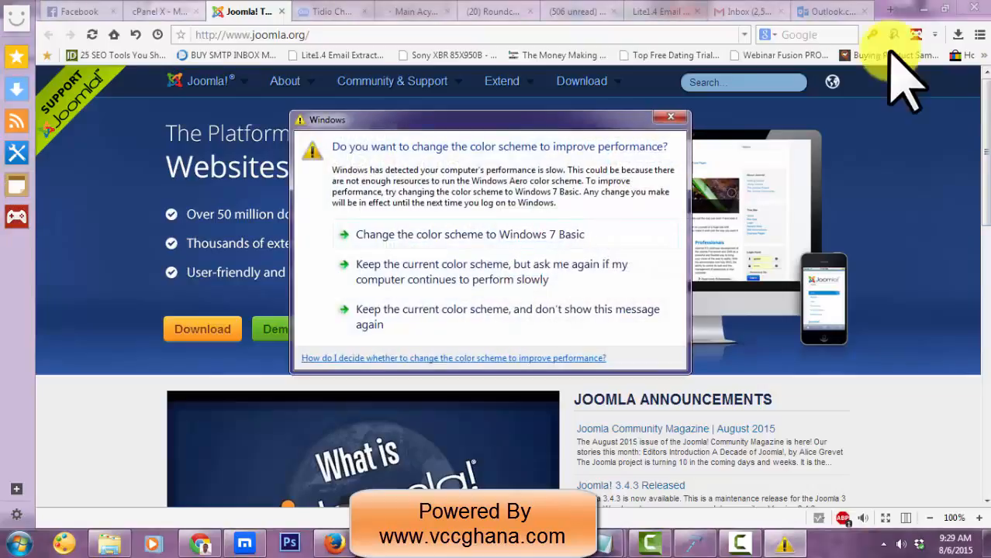
Step: Dismiss the Windows color scheme prompt and look over the open cPanel, Joomla and AcyMailing pages
{"action": "left_click", "coordinate": [672, 118]}
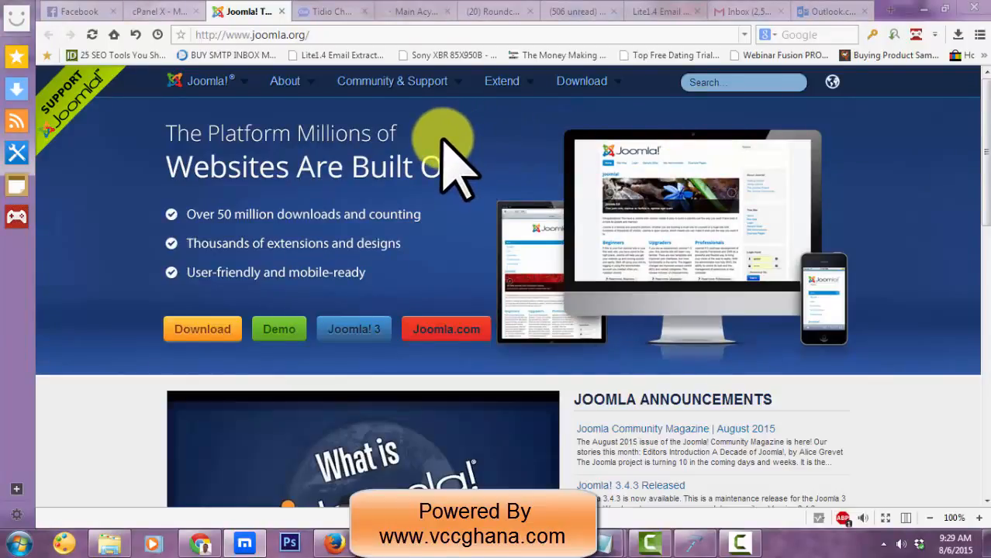
{"action": "left_click", "coordinate": [159, 11]}
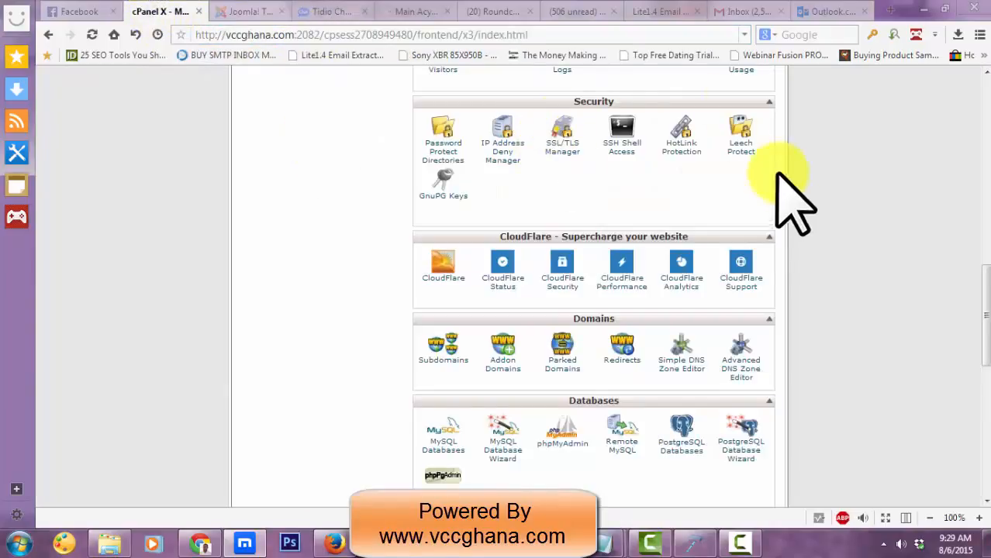
{"action": "left_click_drag", "start_coordinate": [983, 287], "coordinate": [974, 116]}
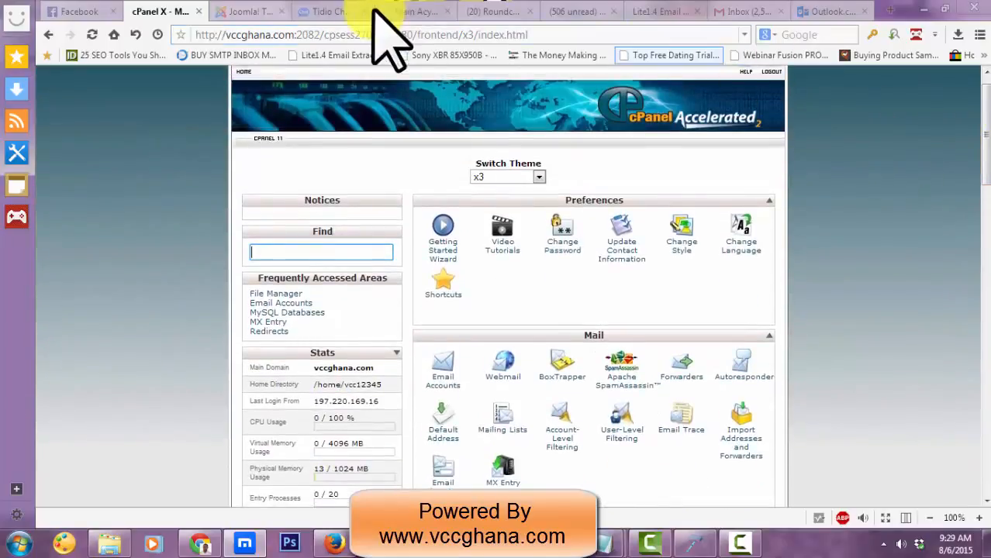
{"action": "left_click", "coordinate": [250, 12]}
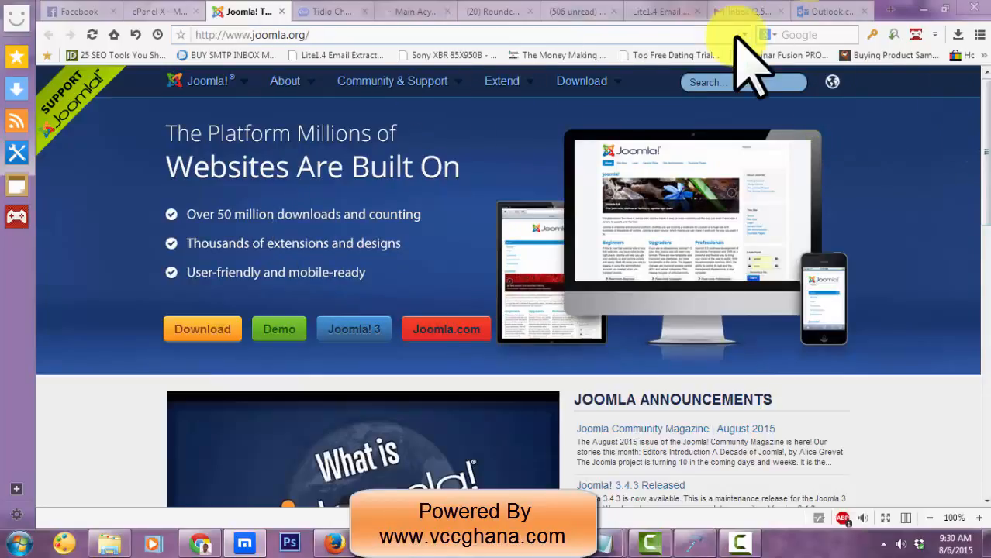
{"action": "left_click", "coordinate": [411, 11]}
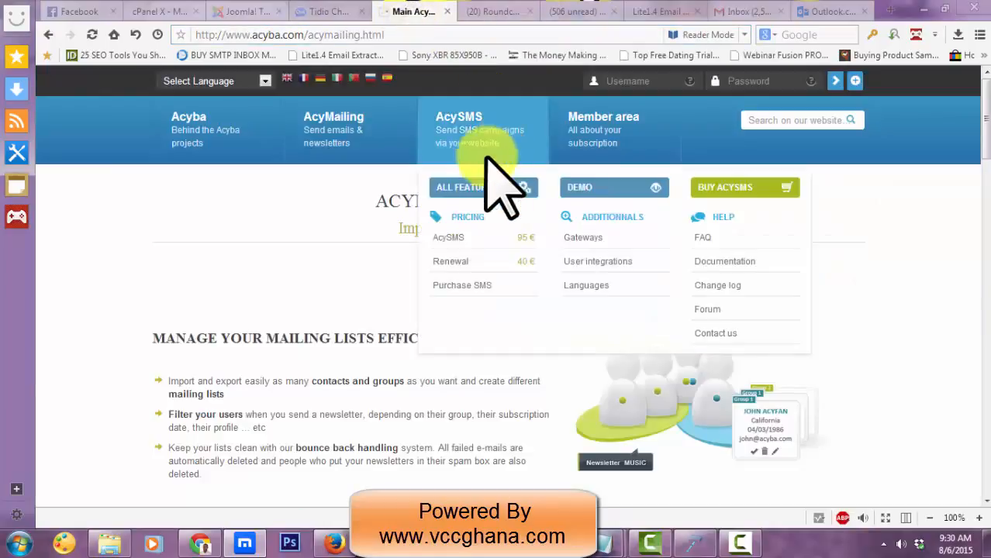
{"action": "left_click", "coordinate": [496, 255]}
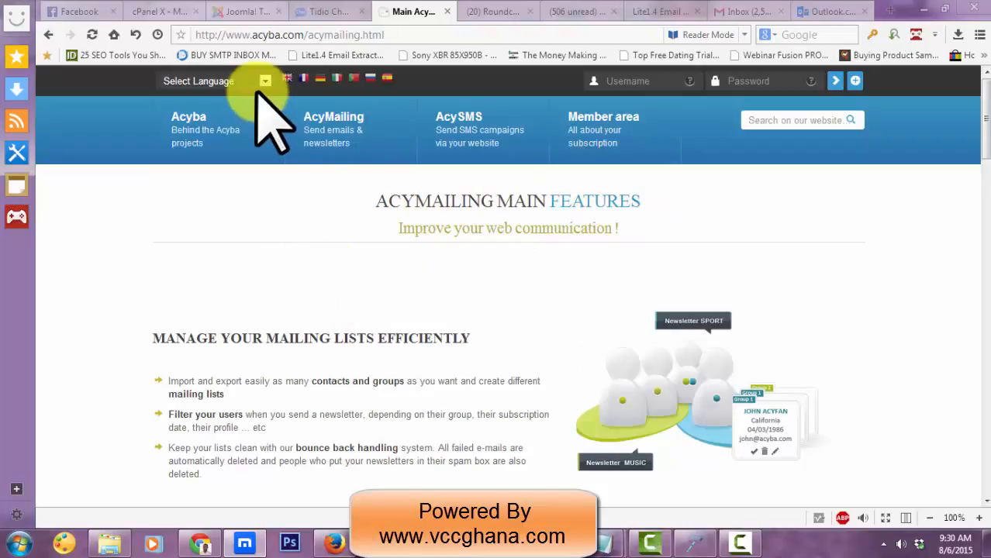
{"action": "left_click", "coordinate": [240, 11]}
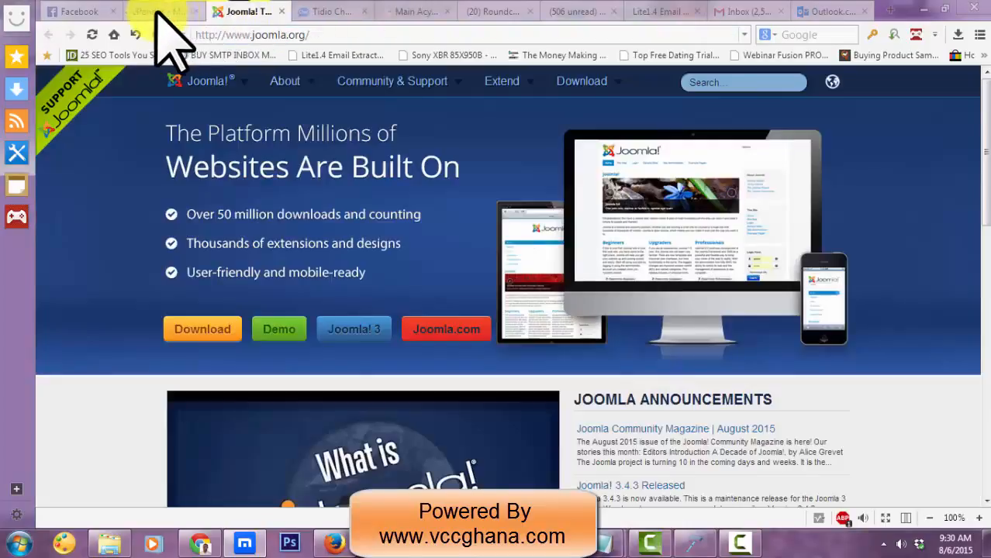
Step: Open the Joomla 2.5 installation form from the Softaculous Apps Installer scripts in cPanel
{"action": "left_click", "coordinate": [159, 10]}
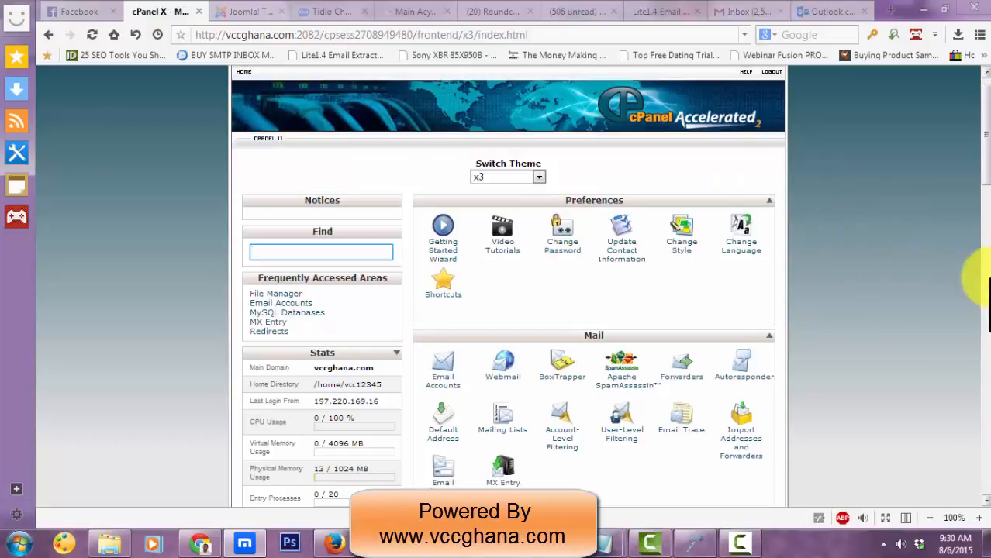
{"action": "left_click_drag", "start_coordinate": [983, 128], "coordinate": [983, 364]}
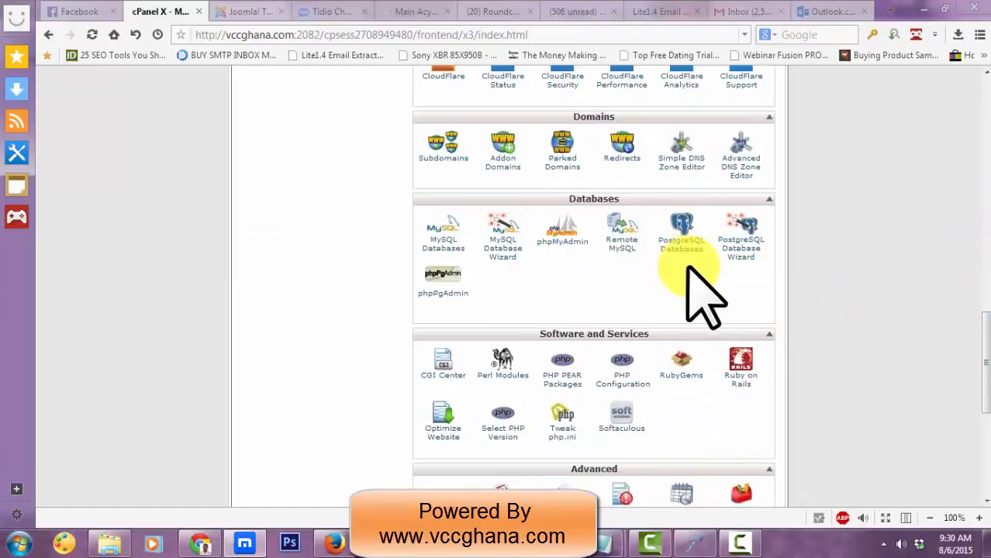
{"action": "left_click_drag", "start_coordinate": [985, 332], "coordinate": [985, 411]}
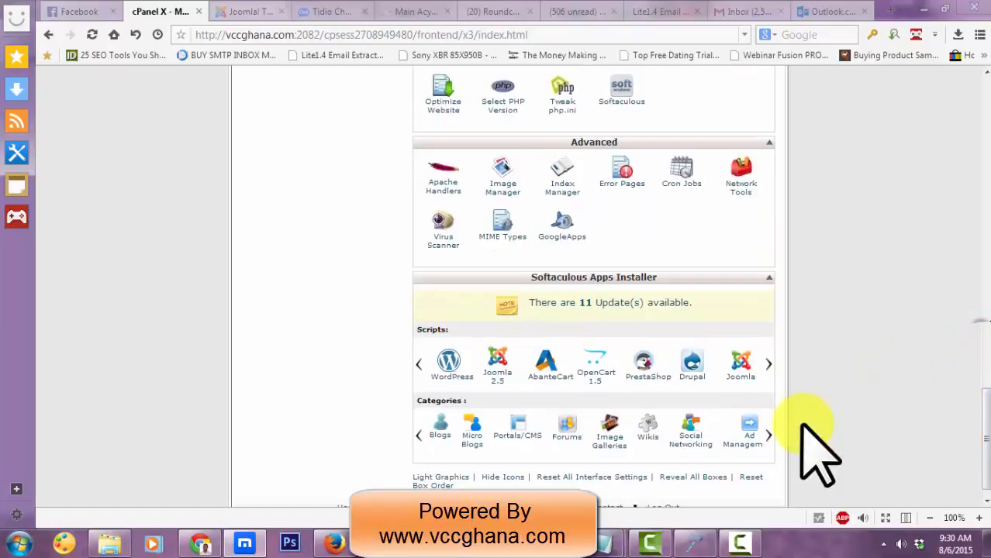
{"action": "left_click", "coordinate": [497, 371]}
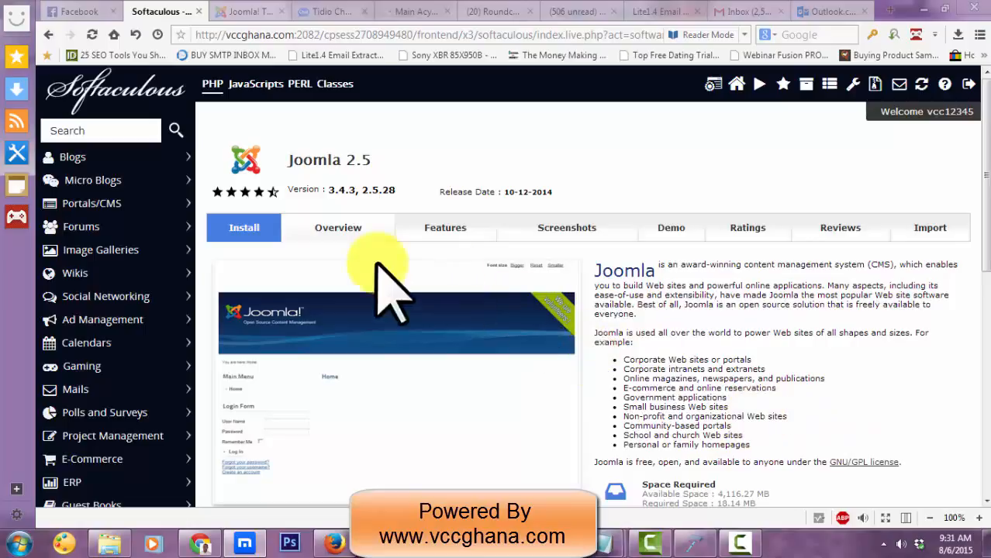
{"action": "left_click", "coordinate": [246, 229]}
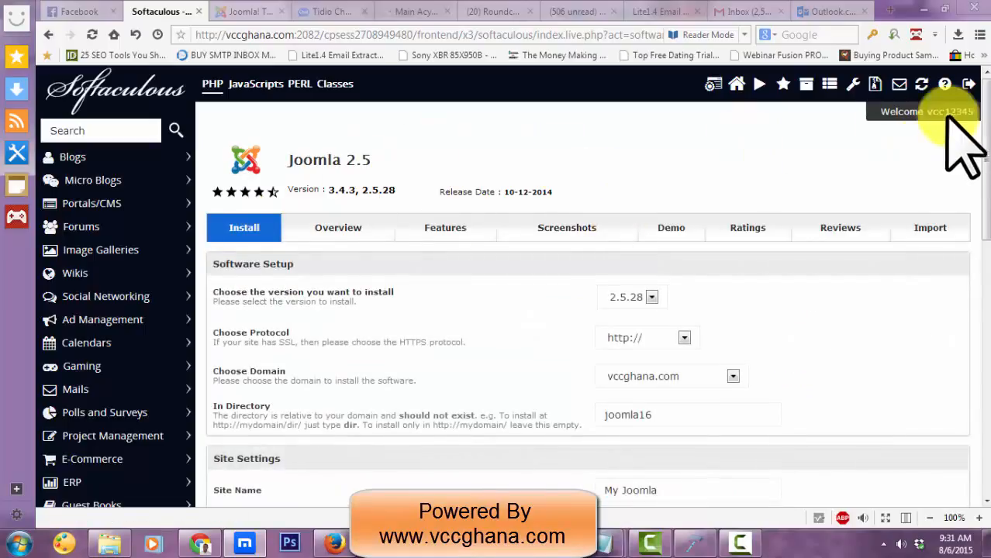
Step: Set the Joomla installation directory on the vccghana.com domain to joomlamailer
{"action": "left_click_drag", "start_coordinate": [985, 112], "coordinate": [983, 166]}
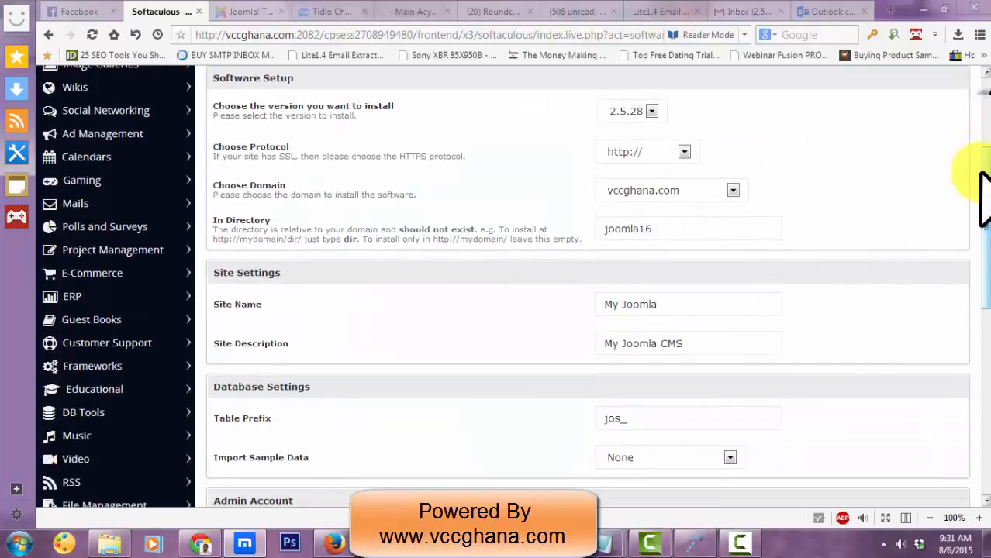
{"action": "left_click", "coordinate": [658, 231]}
{"action": "left_click_drag", "start_coordinate": [658, 231], "coordinate": [587, 232]}
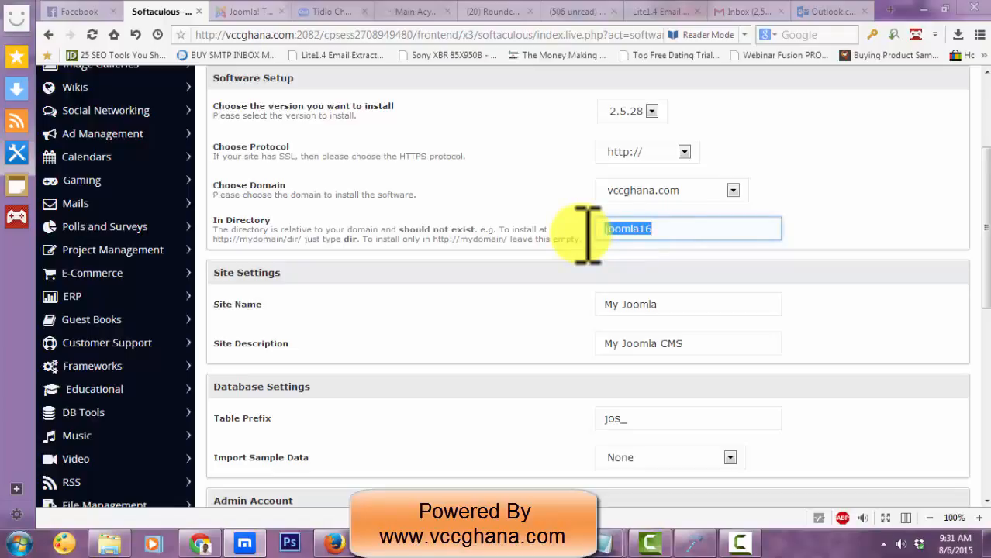
{"action": "key", "text": "BackSpace"}
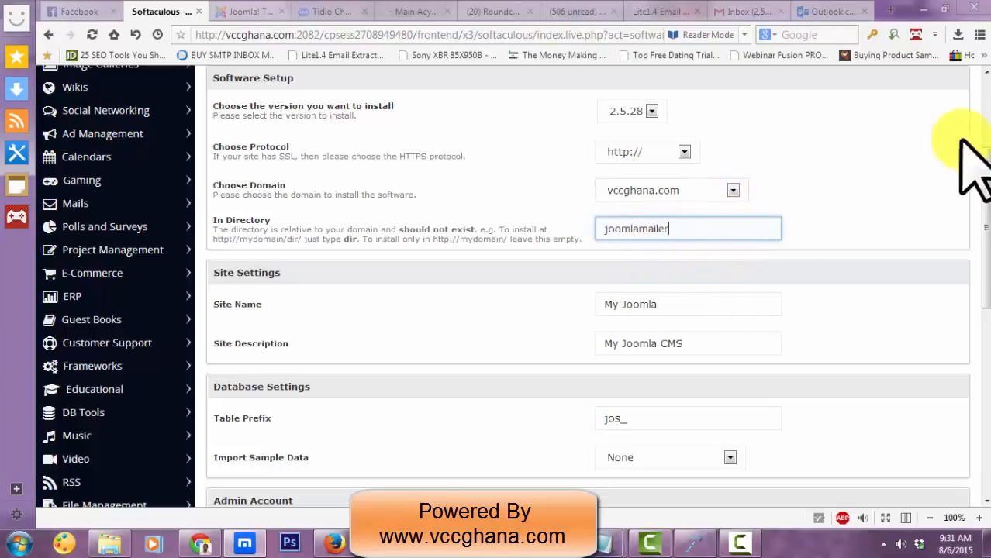
Step: Keep the default site settings and admin username, and enter a stronger admin password for the Joomla site
{"action": "scroll", "coordinate": [985, 159], "scroll_direction": "down", "scroll_amount": 1}
{"action": "scroll", "coordinate": [985, 178], "scroll_direction": "down", "scroll_amount": 2}
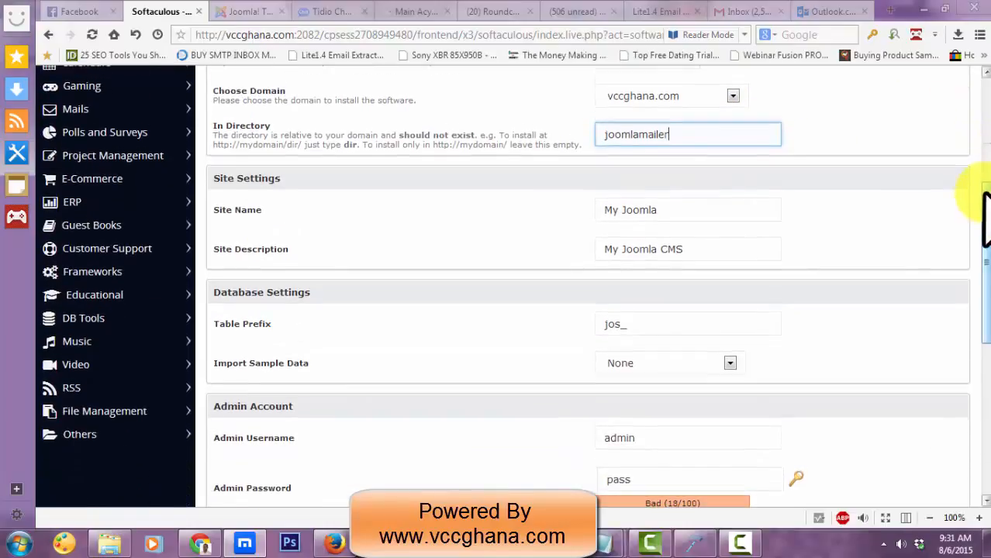
{"action": "double_click", "coordinate": [637, 210]}
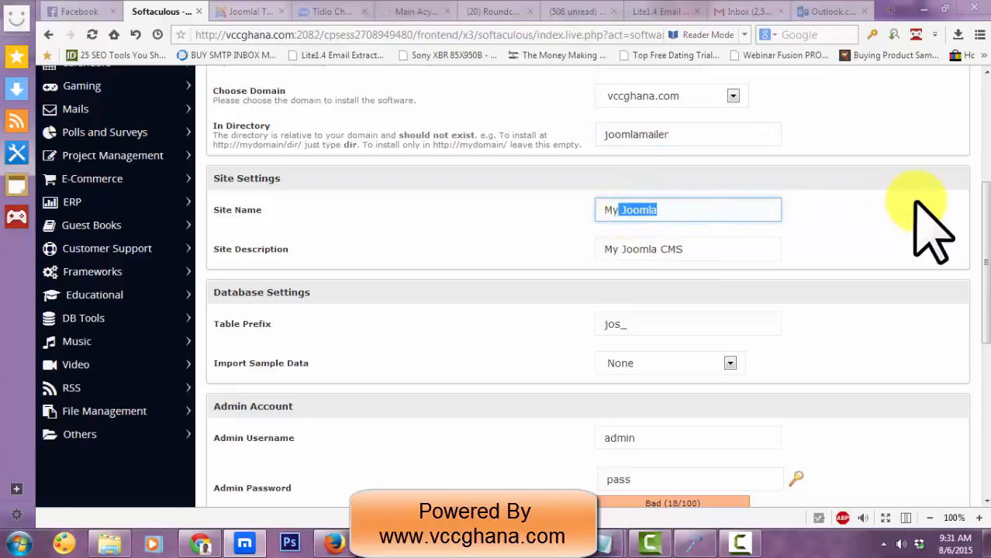
{"action": "scroll", "coordinate": [985, 210], "scroll_direction": "down", "scroll_amount": 1}
{"action": "scroll", "coordinate": [983, 207], "scroll_direction": "down", "scroll_amount": 5}
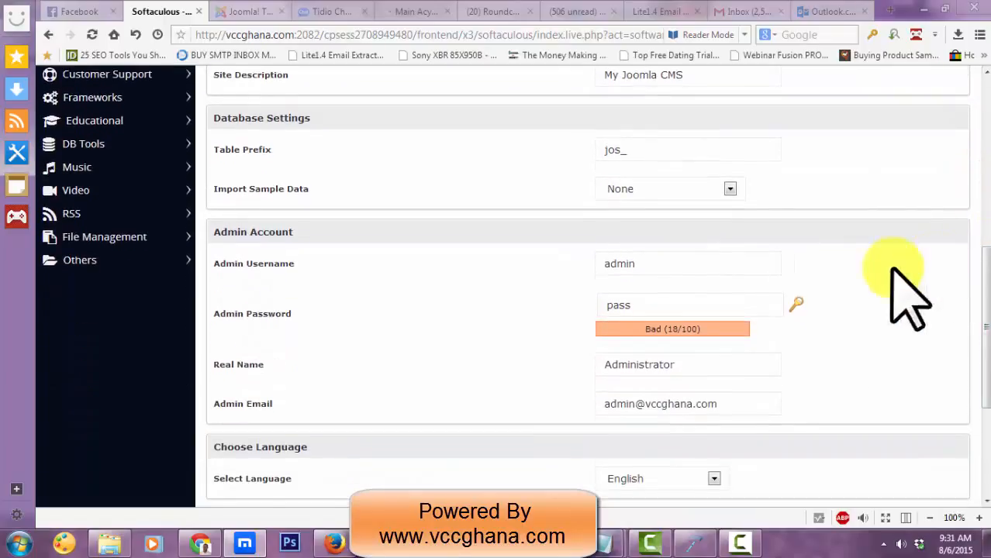
{"action": "left_click", "coordinate": [637, 264]}
{"action": "left_click", "coordinate": [655, 306]}
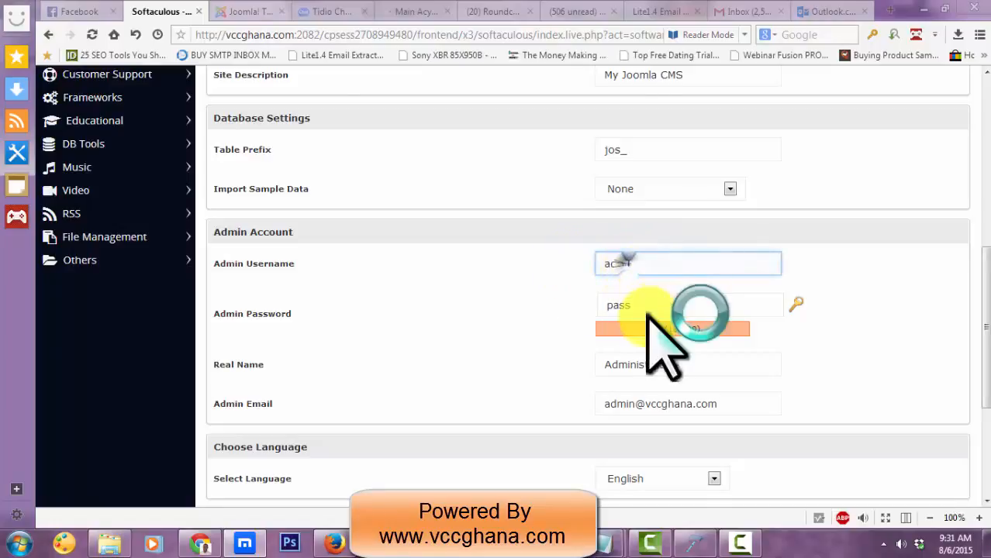
{"action": "left_click_drag", "start_coordinate": [646, 307], "coordinate": [586, 309]}
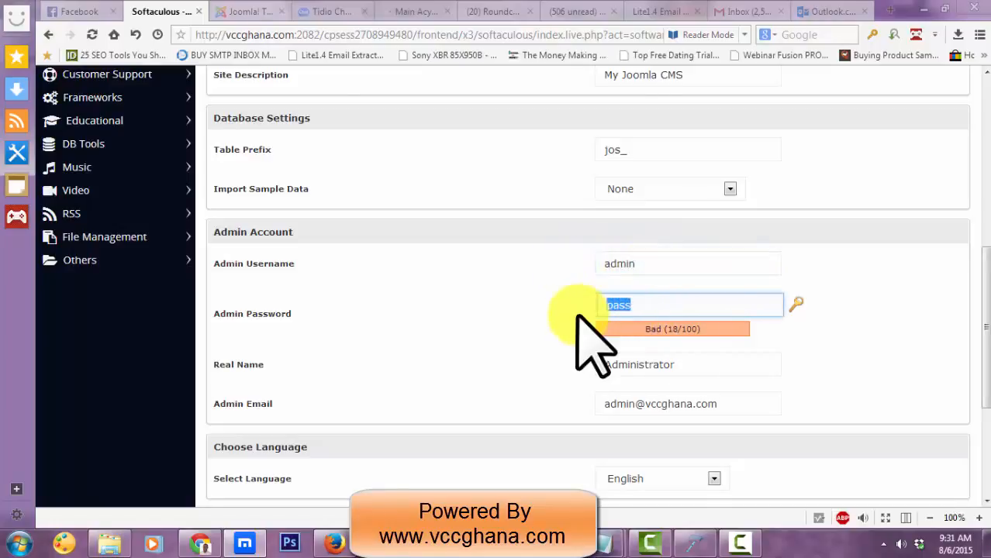
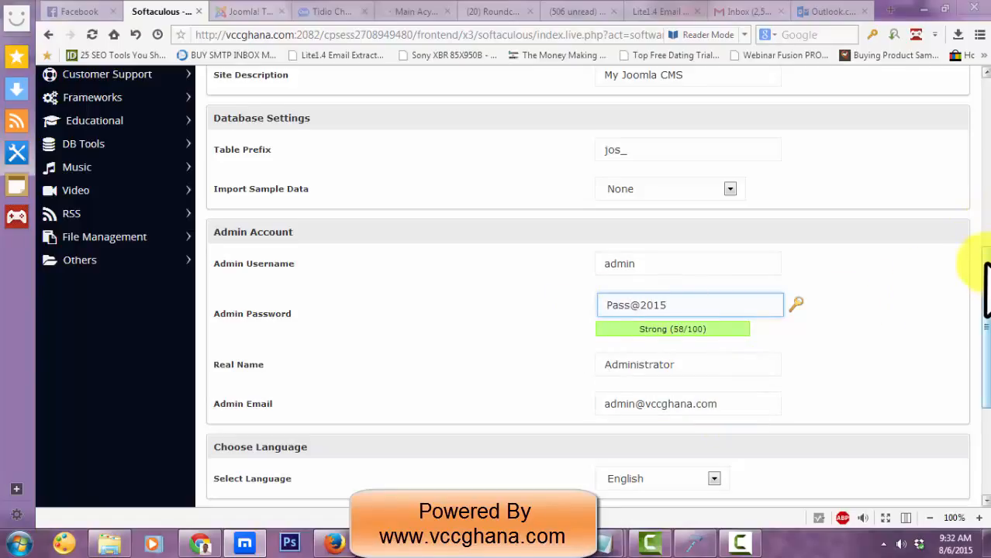
Step: Start the Joomla 2.5 installation with the email for installation details left blank
{"action": "left_click_drag", "start_coordinate": [987, 267], "coordinate": [977, 341]}
{"action": "left_click", "coordinate": [632, 395]}
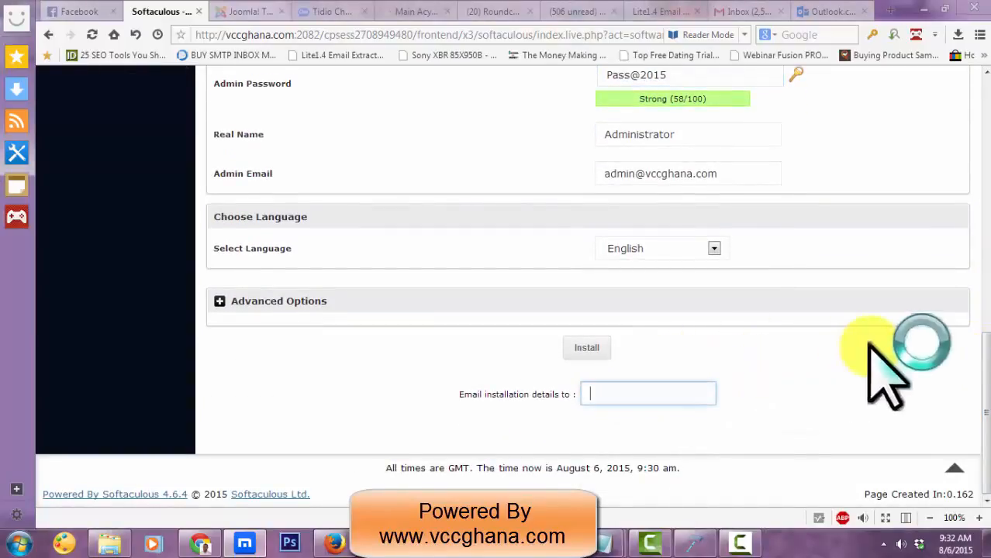
{"action": "mouse_move", "coordinate": [986, 352]}
{"action": "left_mouse_down"}
{"action": "mouse_move", "coordinate": [967, 159]}
{"action": "mouse_move", "coordinate": [973, 365]}
{"action": "left_mouse_up"}
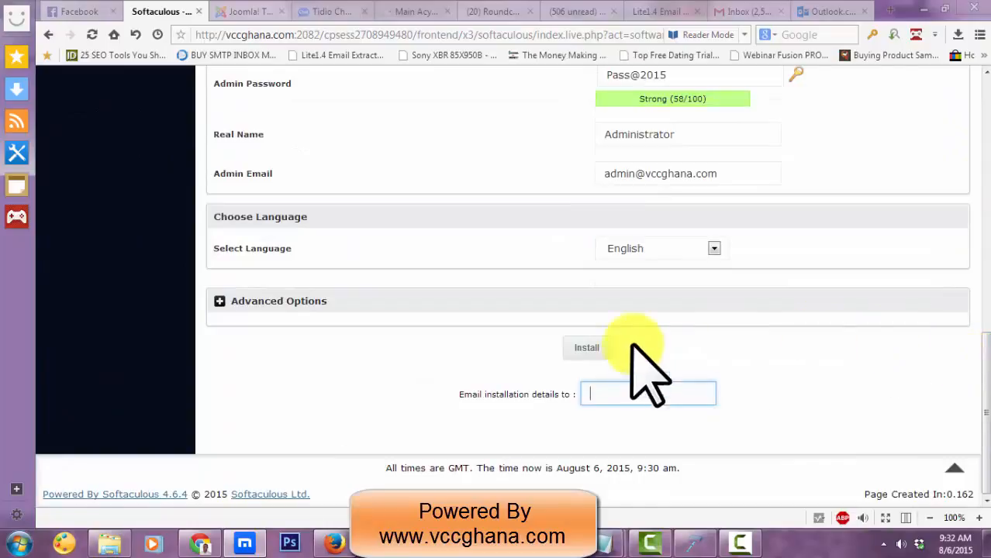
{"action": "left_click", "coordinate": [587, 347]}
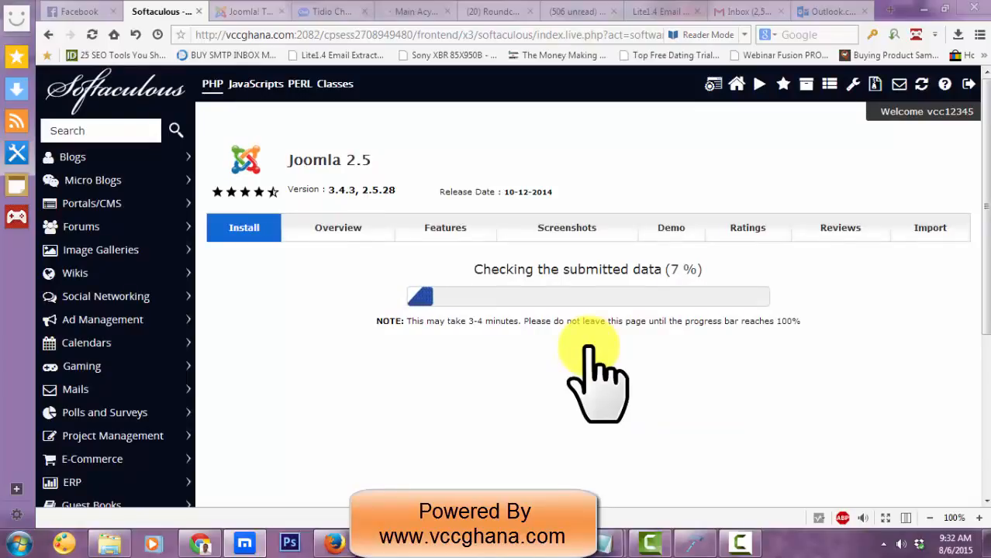
Step: Look over the AcyMailing main features page and the other open pages while the Joomla installation runs
{"action": "left_click", "coordinate": [414, 11]}
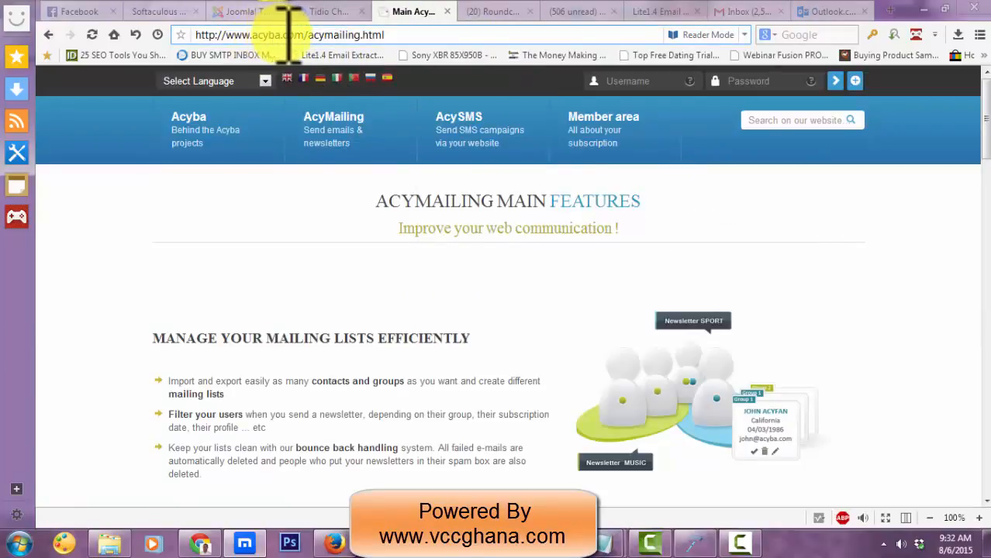
{"action": "mouse_move", "coordinate": [446, 144]}
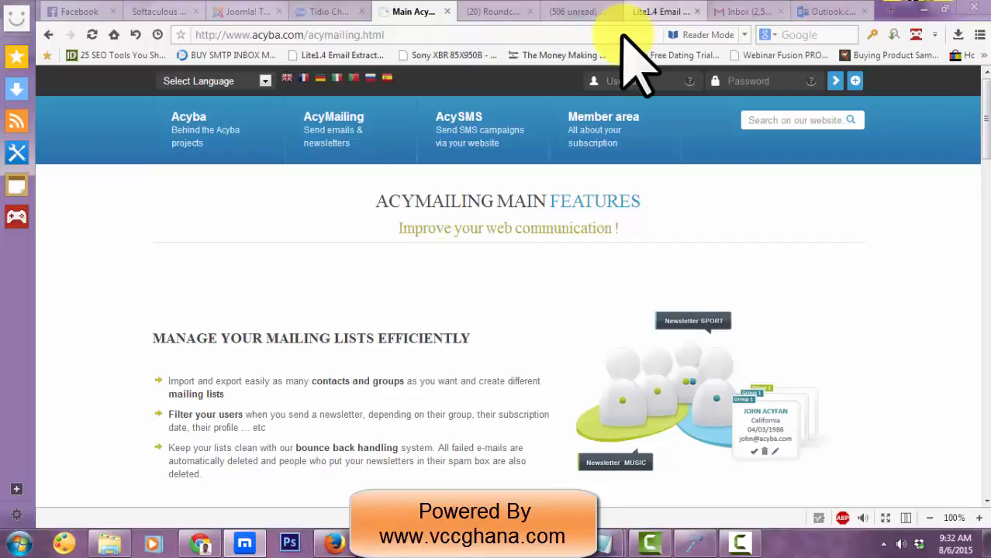
{"action": "left_click", "coordinate": [326, 11]}
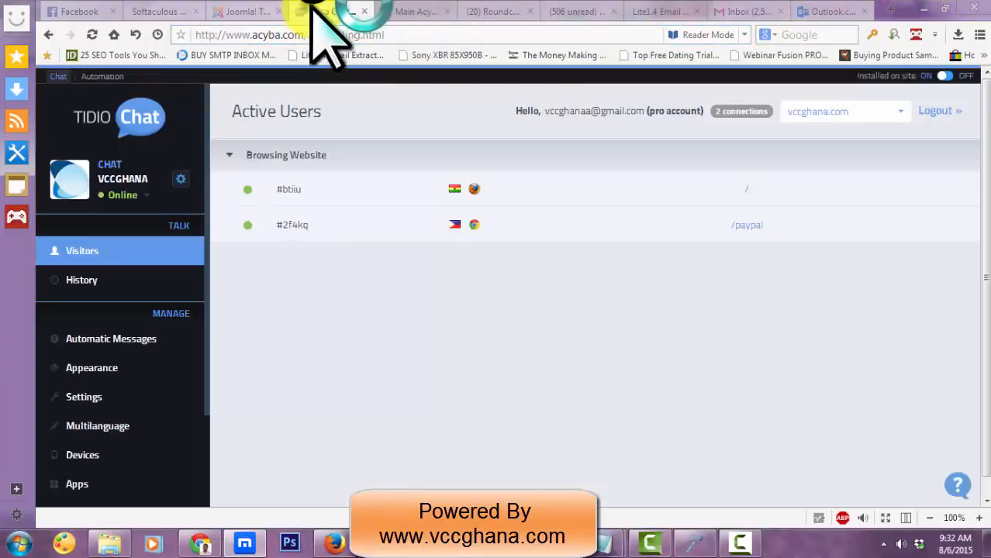
{"action": "left_click", "coordinate": [235, 14]}
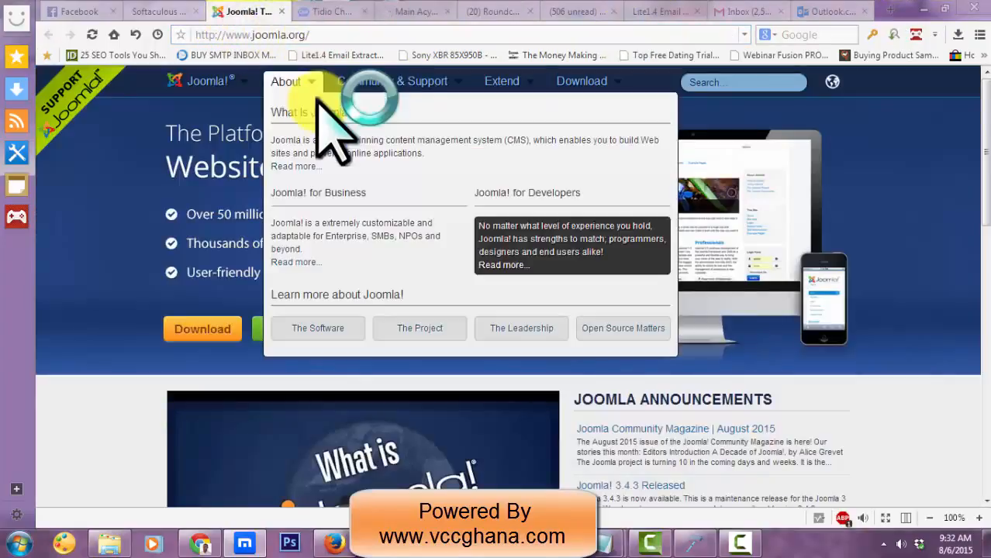
Step: Return to the Softaculous installation page and open the new Joomla site's administrative URL in a new tab
{"action": "left_click", "coordinate": [160, 12]}
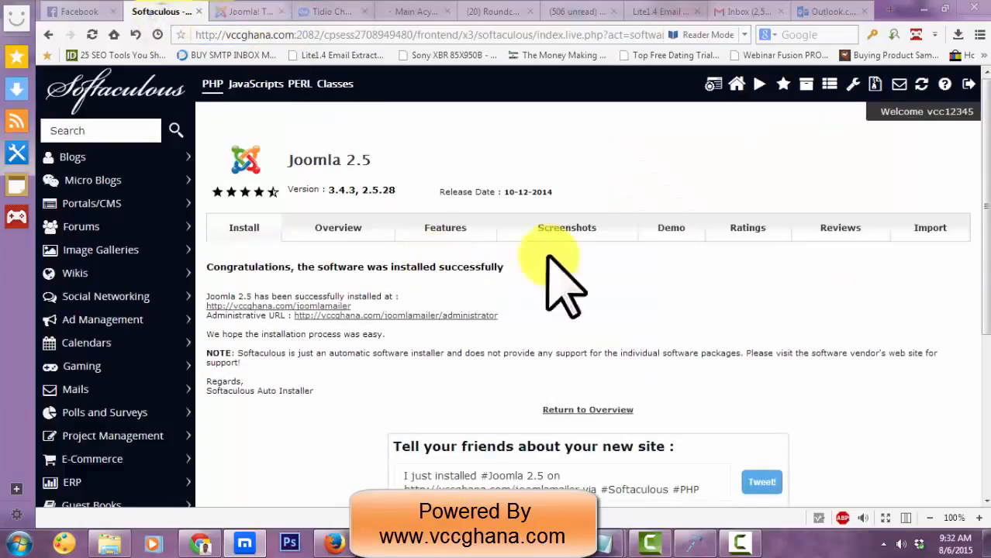
{"action": "left_click_drag", "start_coordinate": [985, 158], "coordinate": [984, 210]}
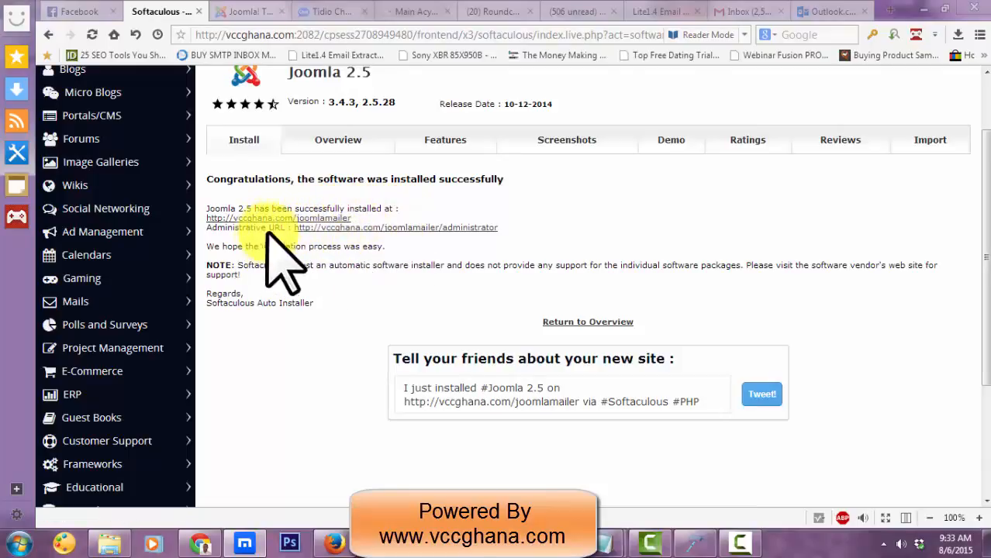
{"action": "right_click", "coordinate": [401, 228]}
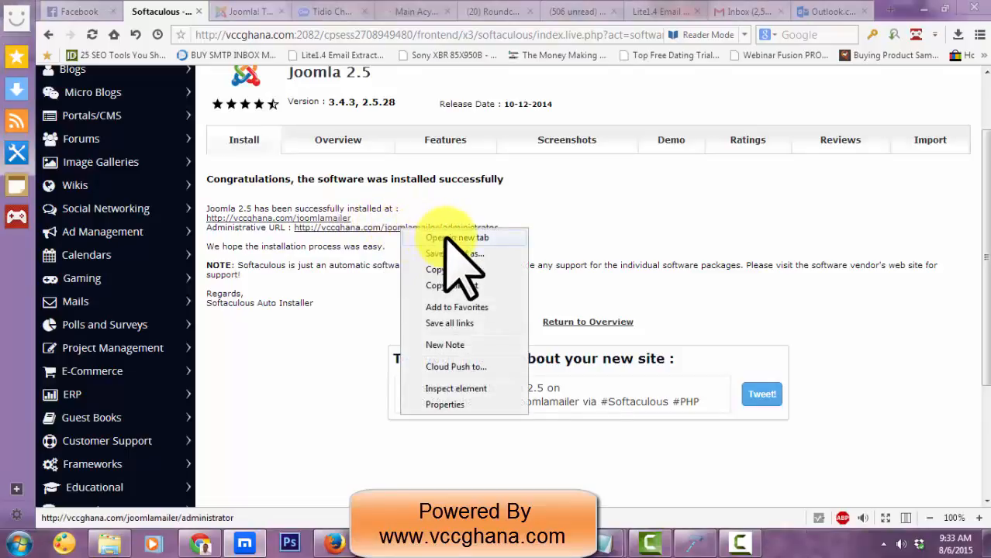
{"action": "left_click", "coordinate": [445, 233]}
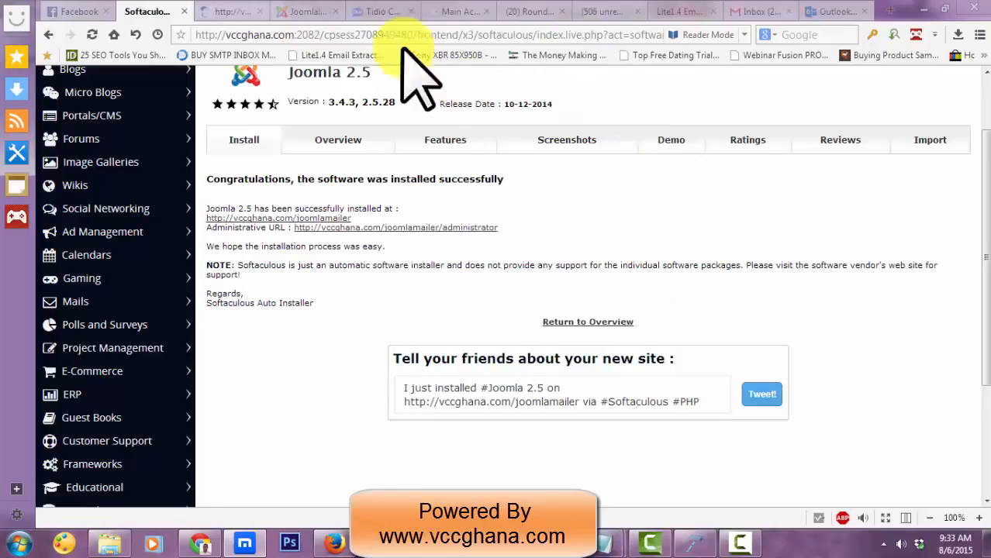
{"action": "left_click", "coordinate": [225, 11]}
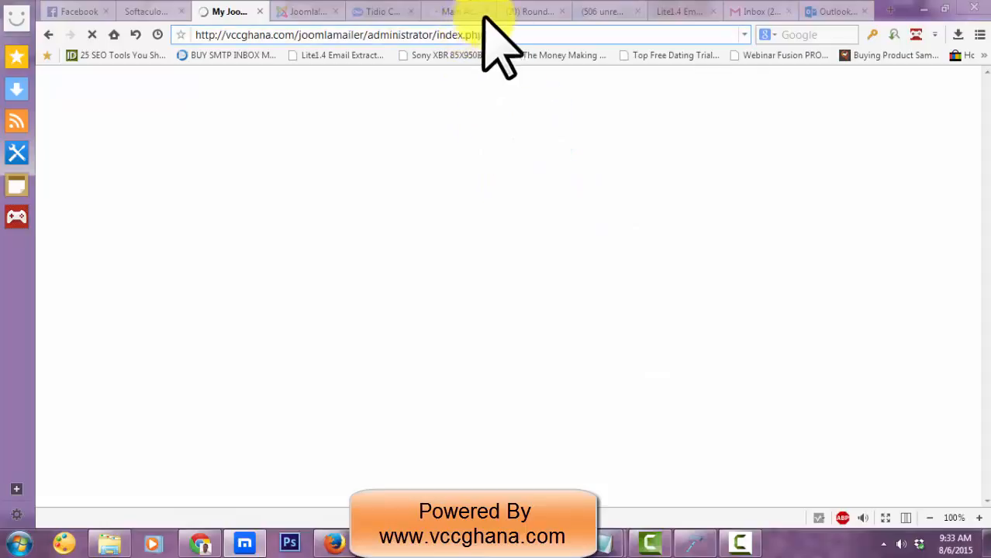
Step: Check the AcyMailing page again and return to the Joomla administration page
{"action": "left_click", "coordinate": [456, 11]}
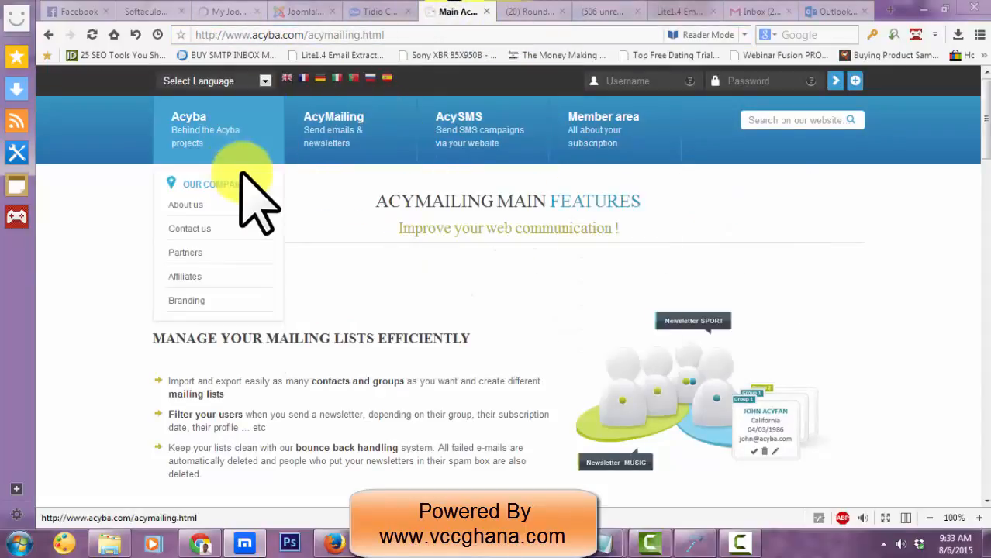
{"action": "left_click", "coordinate": [227, 12]}
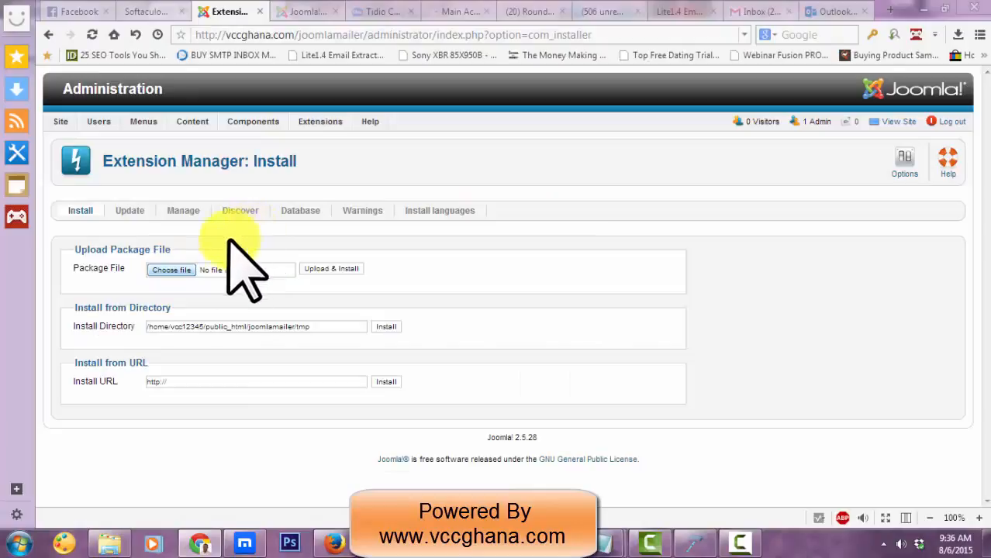
Step: Upload and install the com_acymailing_enterprise_3.9.0_2012-09-21 zip package as a Joomla extension and look over the installation report
{"action": "left_click", "coordinate": [188, 271]}
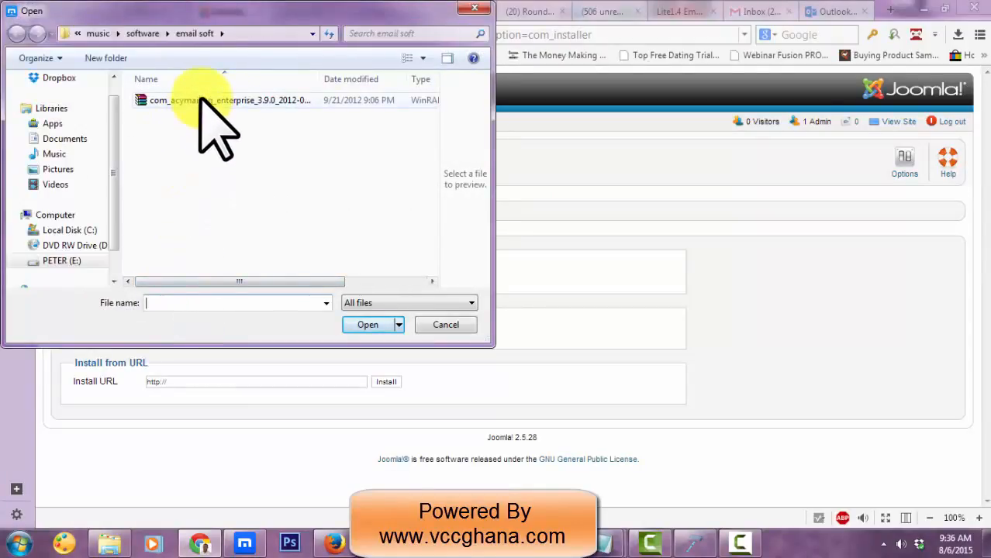
{"action": "left_click", "coordinate": [200, 100]}
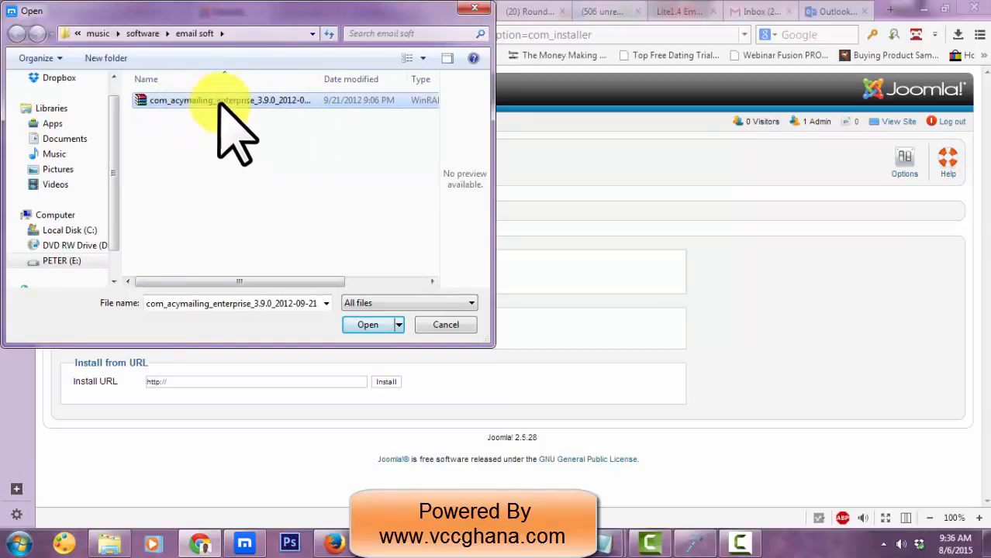
{"action": "left_click", "coordinate": [367, 325]}
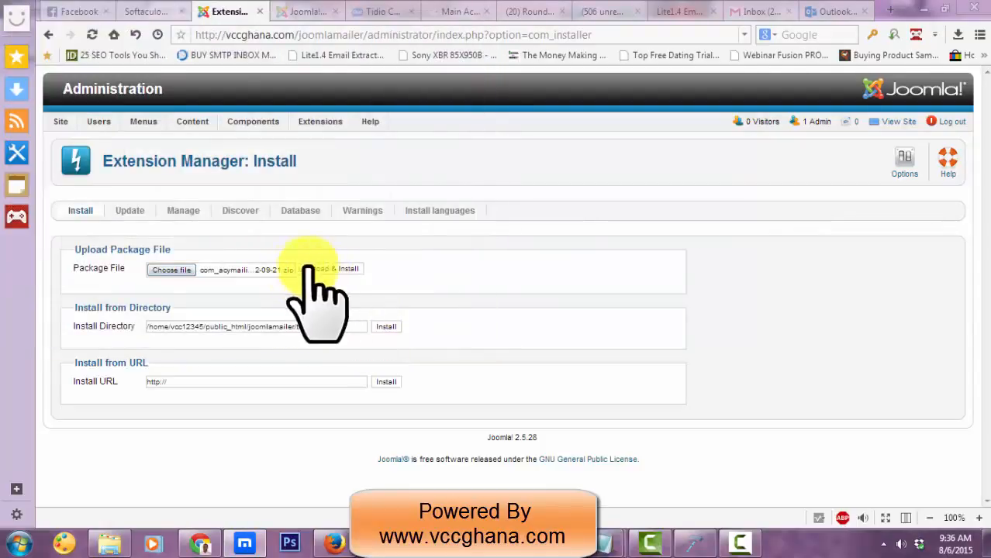
{"action": "left_click", "coordinate": [338, 268]}
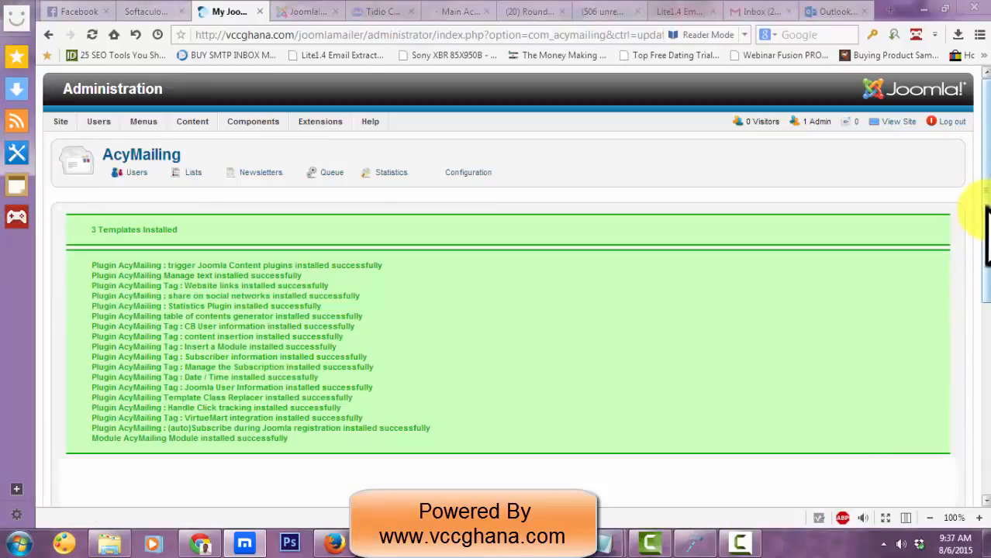
{"action": "left_click_drag", "start_coordinate": [987, 194], "coordinate": [987, 217]}
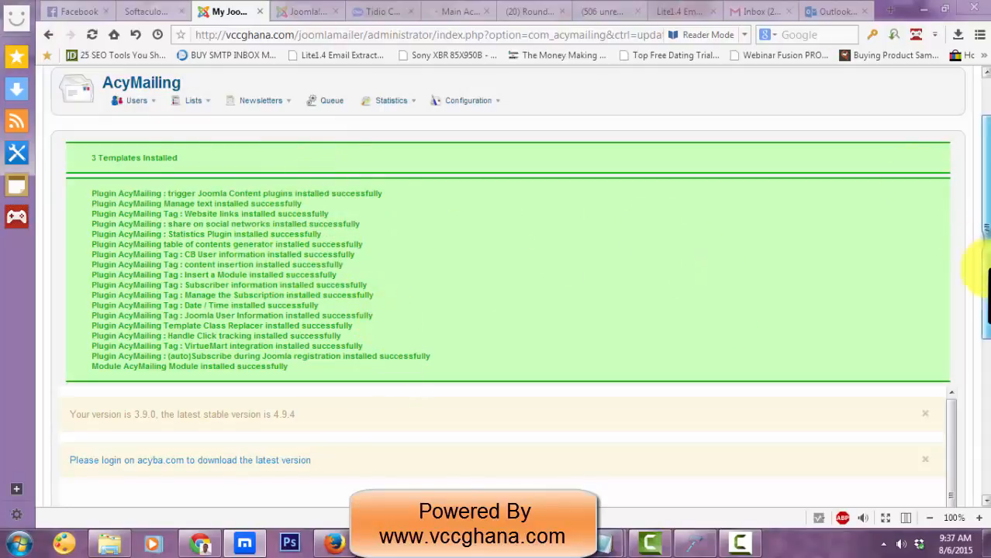
{"action": "left_click_drag", "start_coordinate": [986, 246], "coordinate": [983, 124]}
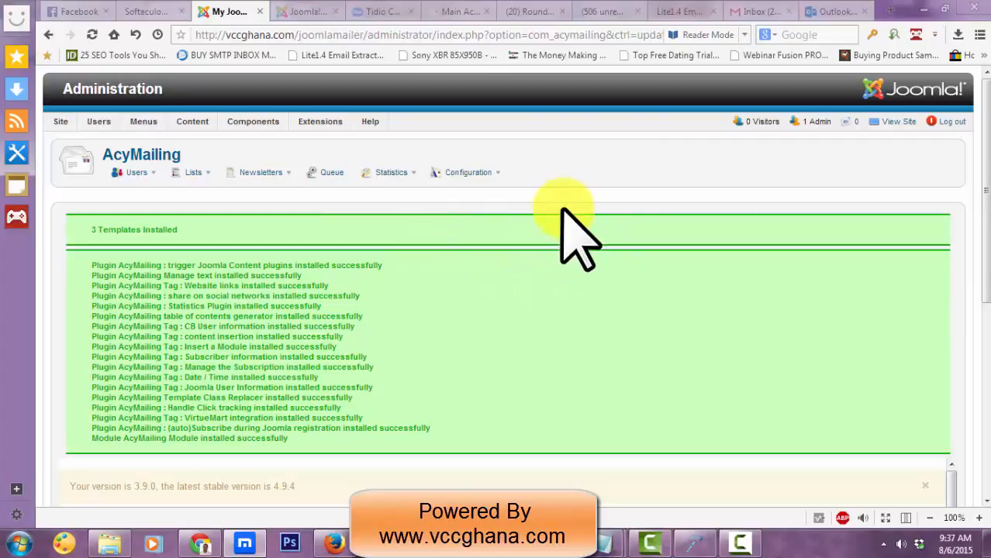
Step: Open the AcyMailing component and go to its configuration page
{"action": "mouse_move", "coordinate": [428, 169]}
{"action": "mouse_move", "coordinate": [267, 120]}
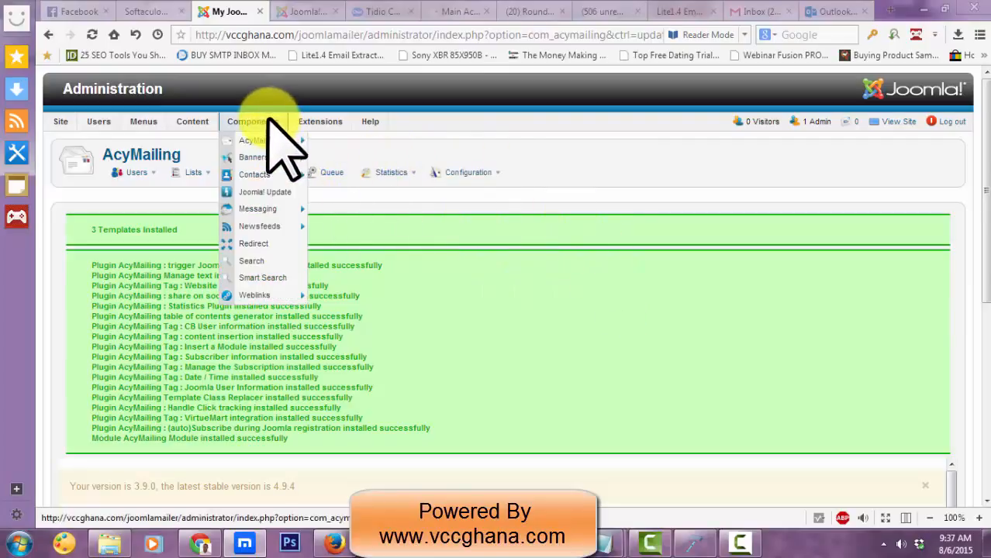
{"action": "mouse_move", "coordinate": [256, 140]}
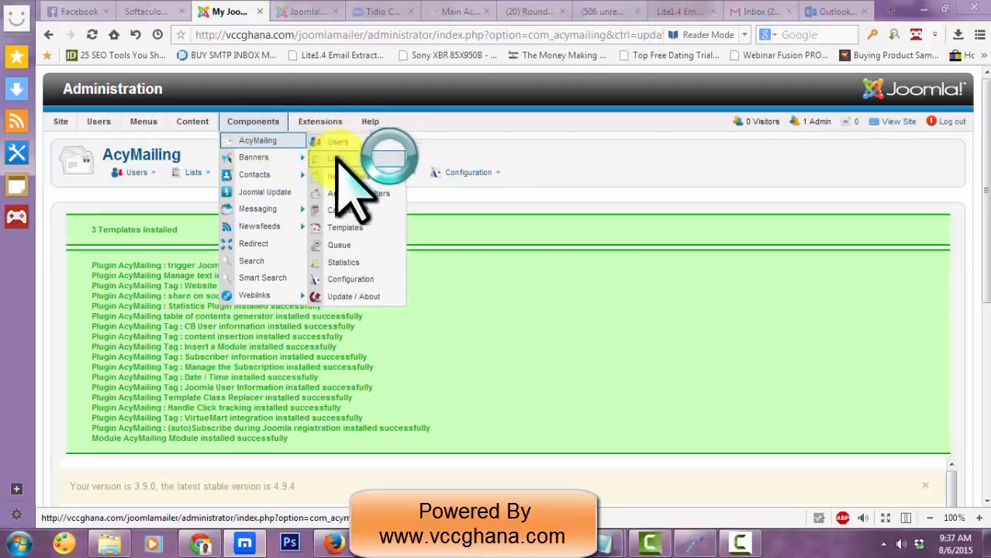
{"action": "left_click", "coordinate": [272, 140]}
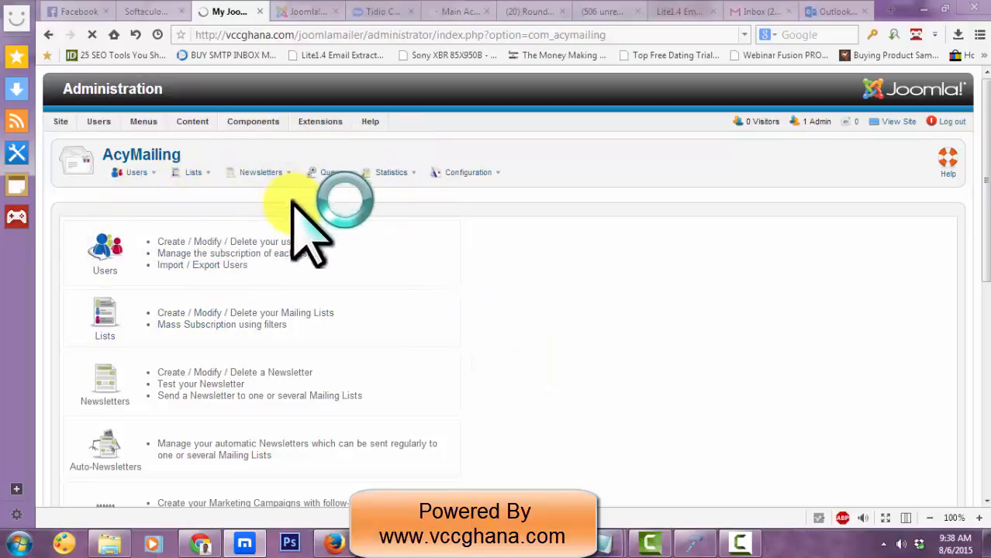
{"action": "mouse_move", "coordinate": [465, 177]}
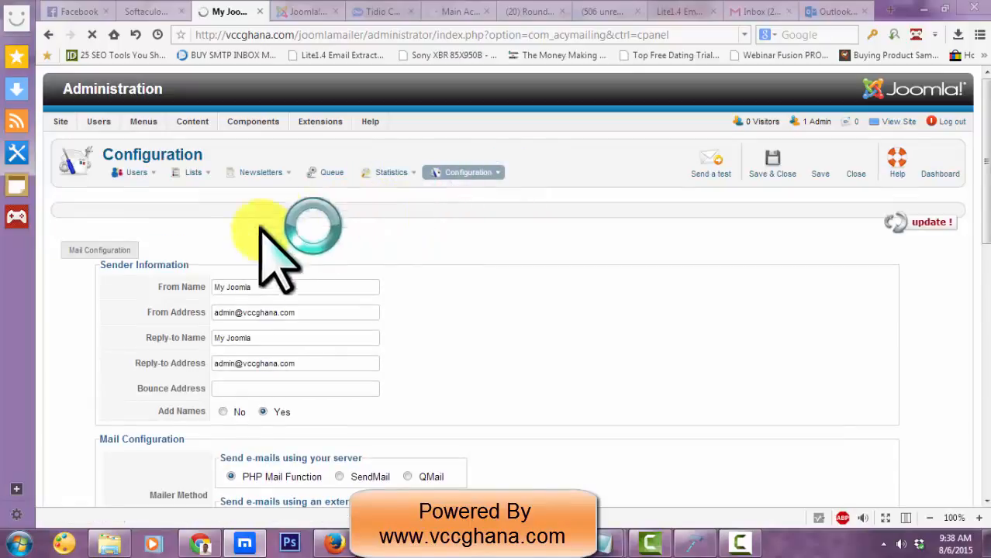
Step: Enter the sender's name as From Name and set the sender's e-mail as both From Address and Reply-to Address
{"action": "left_click_drag", "start_coordinate": [276, 287], "coordinate": [223, 289]}
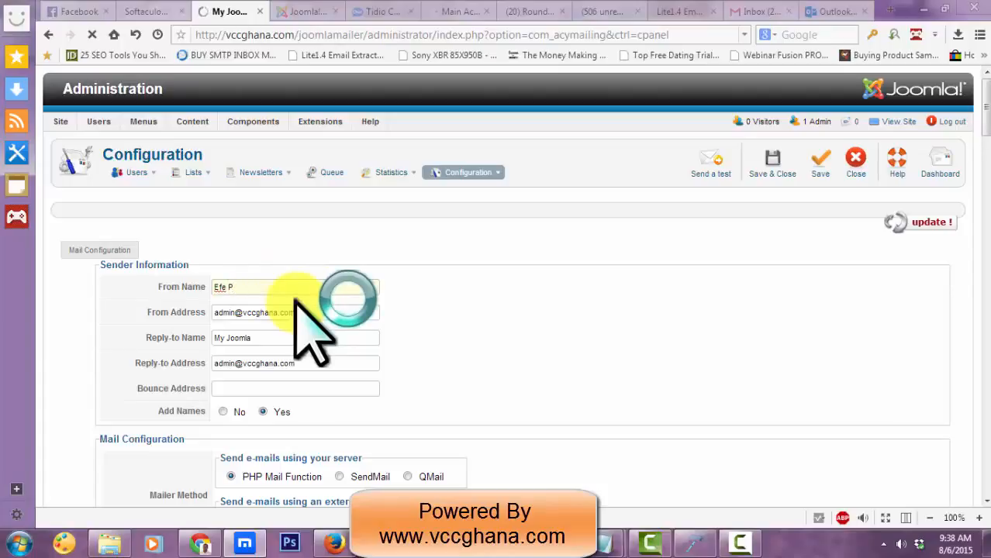
{"action": "left_click_drag", "start_coordinate": [327, 313], "coordinate": [248, 313]}
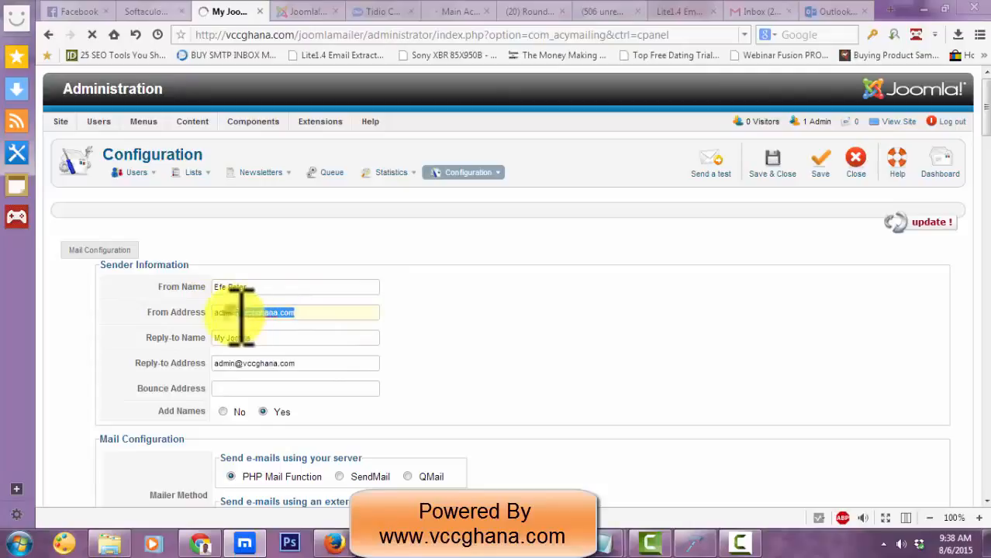
{"action": "type", "text": "info"}
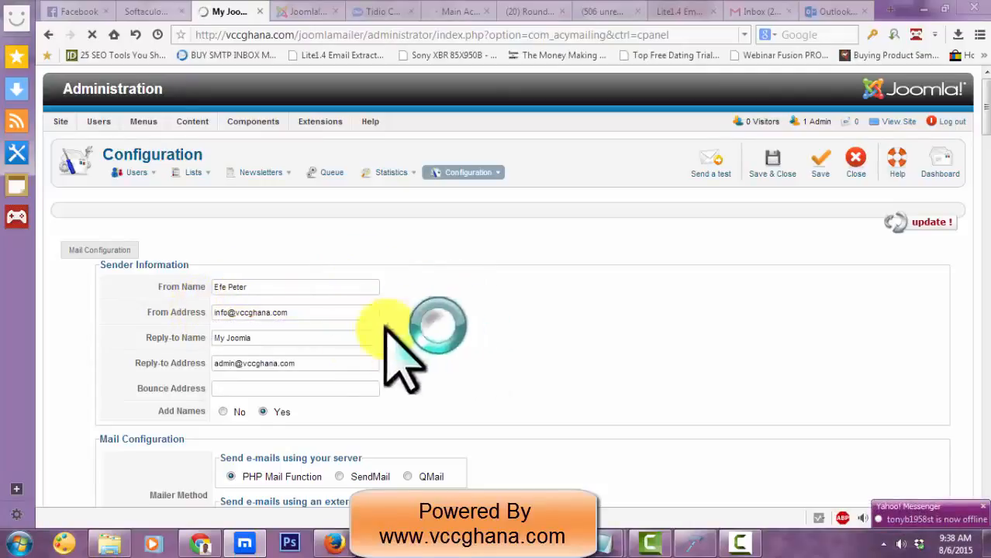
{"action": "left_click_drag", "start_coordinate": [285, 314], "coordinate": [195, 313]}
{"action": "key", "text": "ctrl+c"}
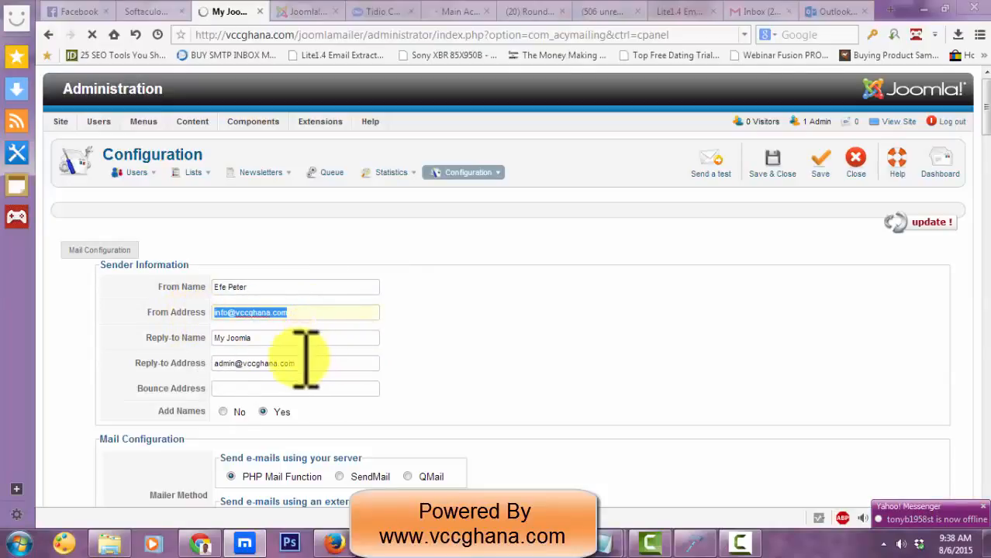
{"action": "left_click_drag", "start_coordinate": [302, 358], "coordinate": [196, 364]}
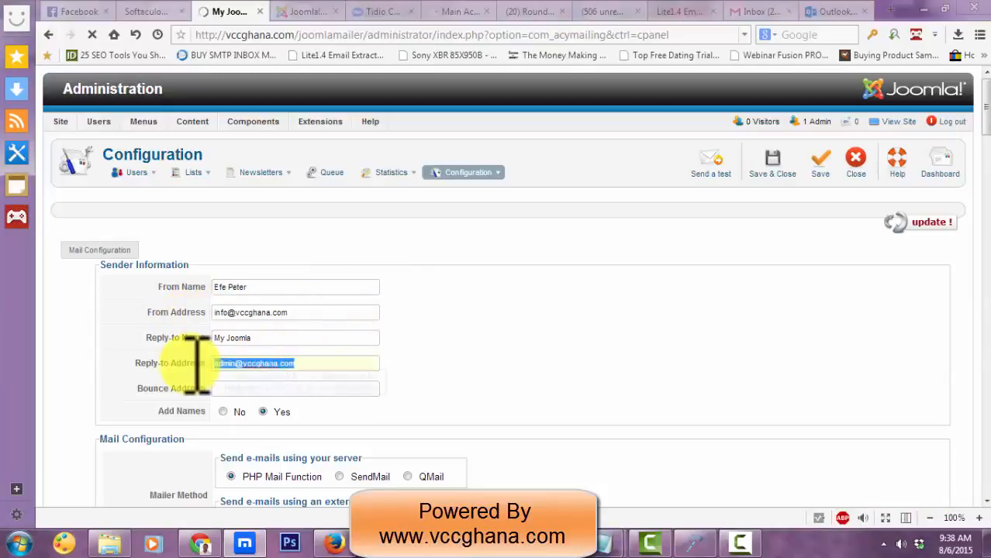
{"action": "key", "text": "ctrl+v"}
{"action": "left_click", "coordinate": [340, 387]}
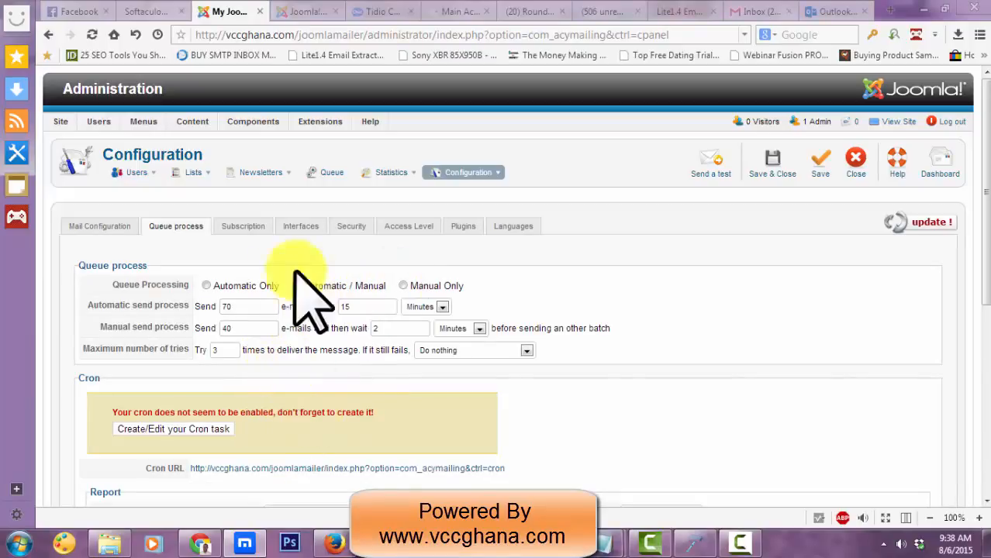
Step: Return to the mail configuration, check the sender information and save the settings
{"action": "left_click", "coordinate": [99, 226]}
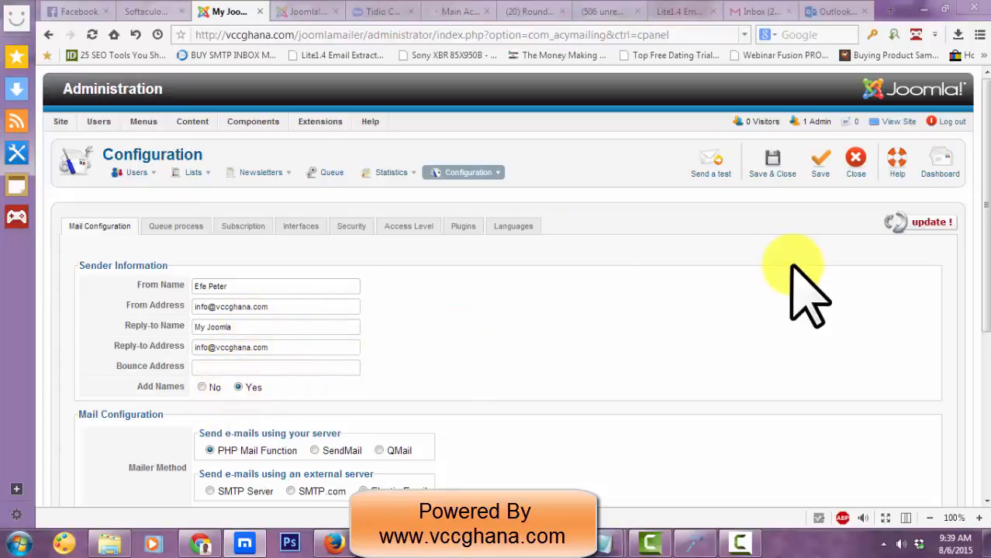
{"action": "scroll", "coordinate": [983, 248], "scroll_direction": "down", "scroll_amount": 3}
{"action": "scroll", "coordinate": [980, 244], "scroll_direction": "up", "scroll_amount": 3}
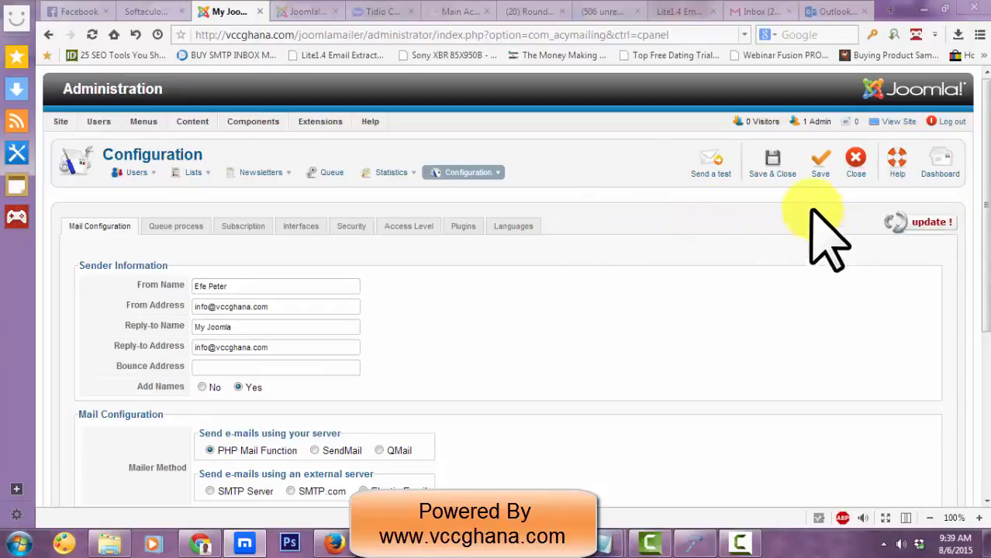
{"action": "left_click", "coordinate": [820, 161]}
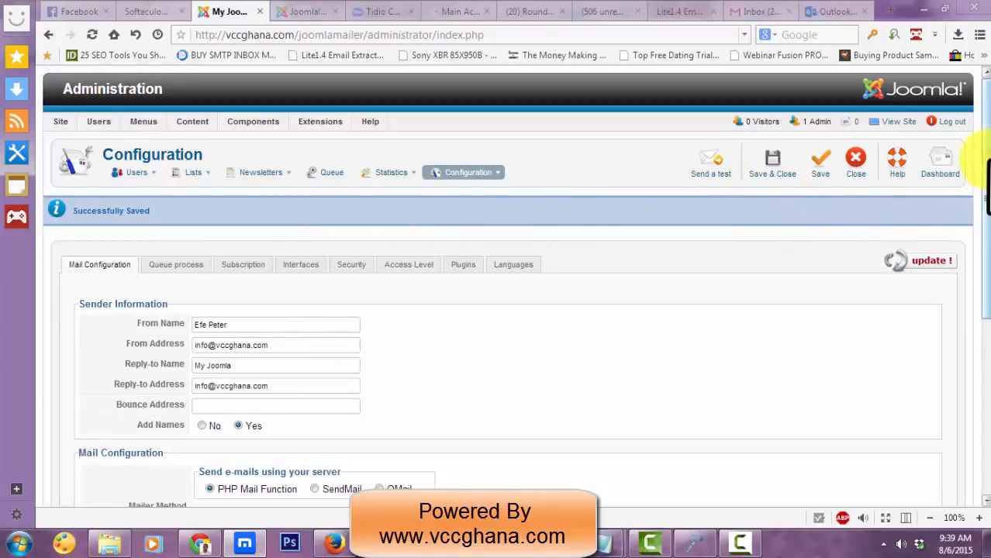
Step: Set the queue processing to Automatic Only with 300 e-mails sent every 5 minutes, and save the configuration
{"action": "left_click_drag", "start_coordinate": [987, 160], "coordinate": [987, 180]}
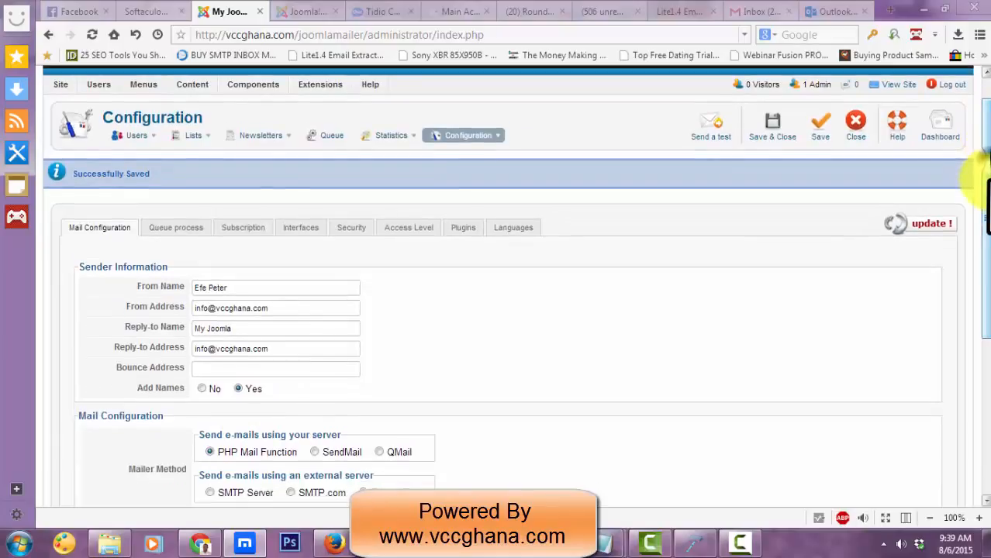
{"action": "left_click", "coordinate": [178, 228]}
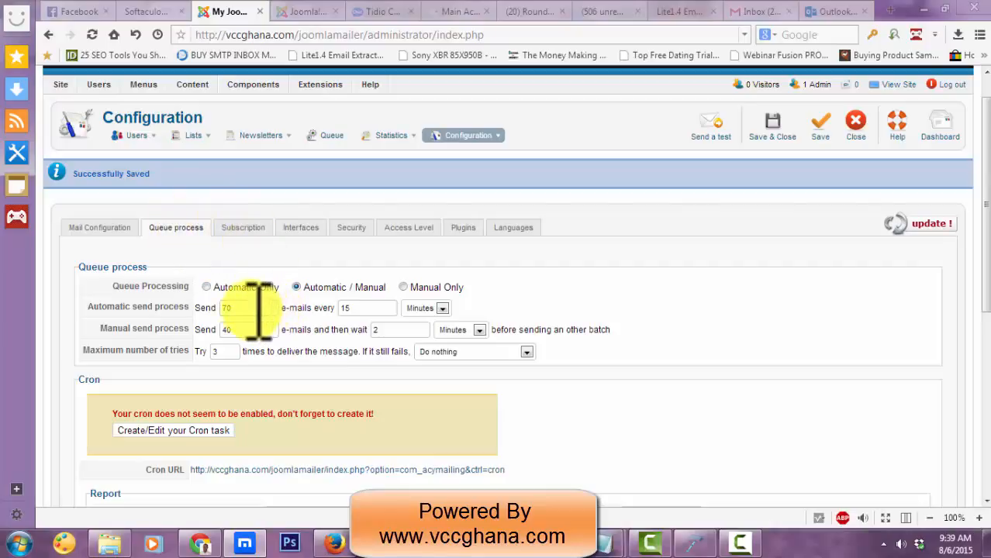
{"action": "left_click", "coordinate": [207, 287]}
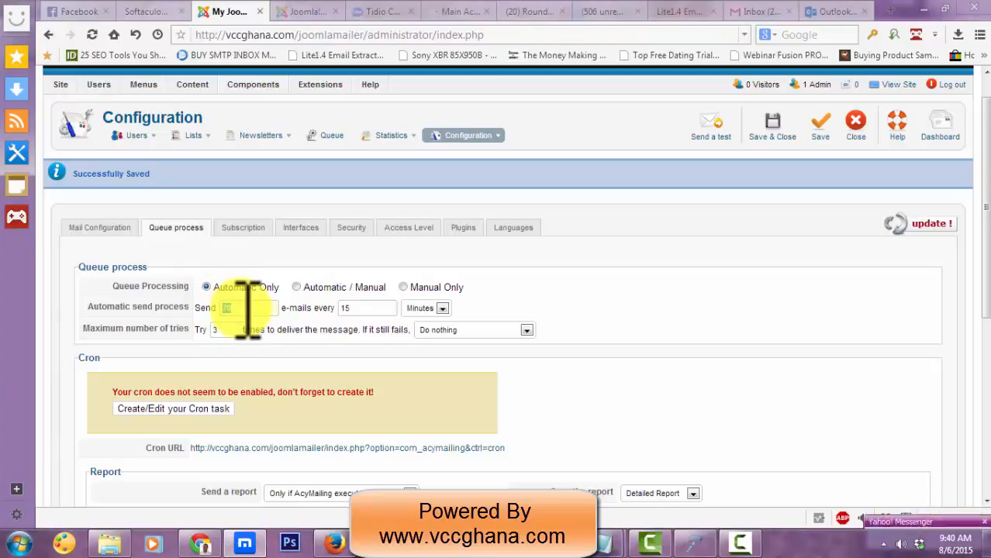
{"action": "type", "text": "5"}
{"action": "left_click_drag", "start_coordinate": [354, 308], "coordinate": [338, 308]}
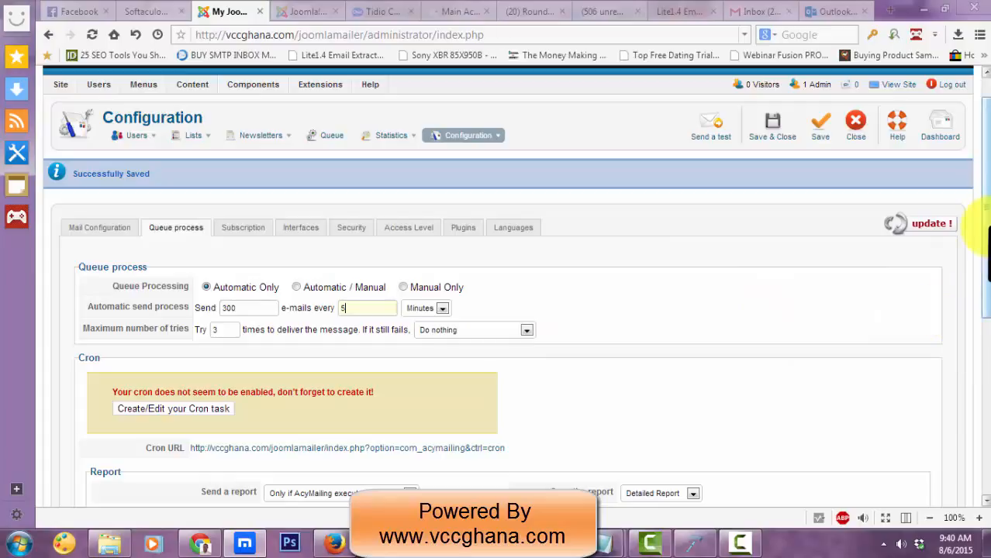
{"action": "mouse_move", "coordinate": [987, 220]}
{"action": "left_mouse_down"}
{"action": "mouse_move", "coordinate": [987, 295]}
{"action": "mouse_move", "coordinate": [985, 233]}
{"action": "left_mouse_up"}
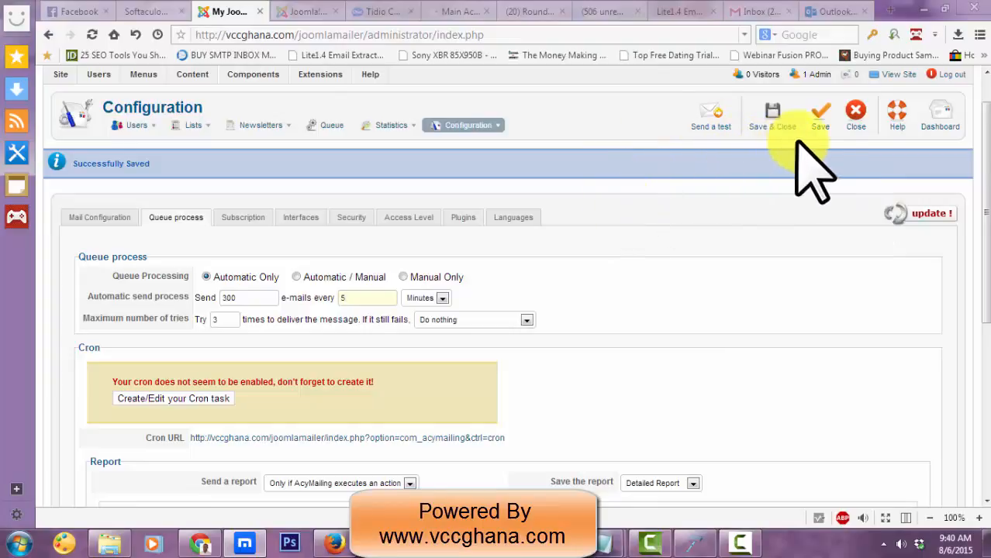
{"action": "left_click", "coordinate": [820, 115]}
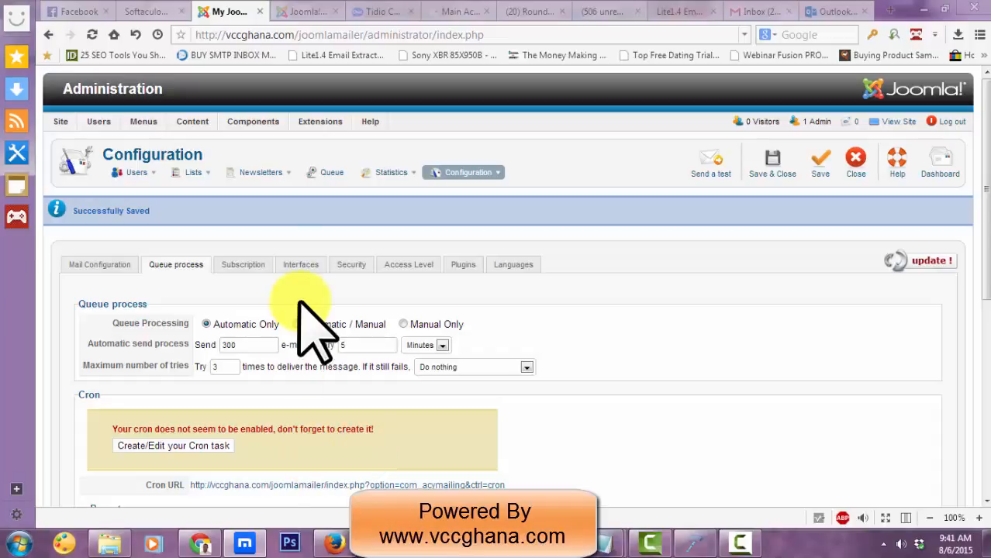
Step: Return to the Softaculous page, open cPanel from it and go to Cron Jobs
{"action": "left_click", "coordinate": [153, 13]}
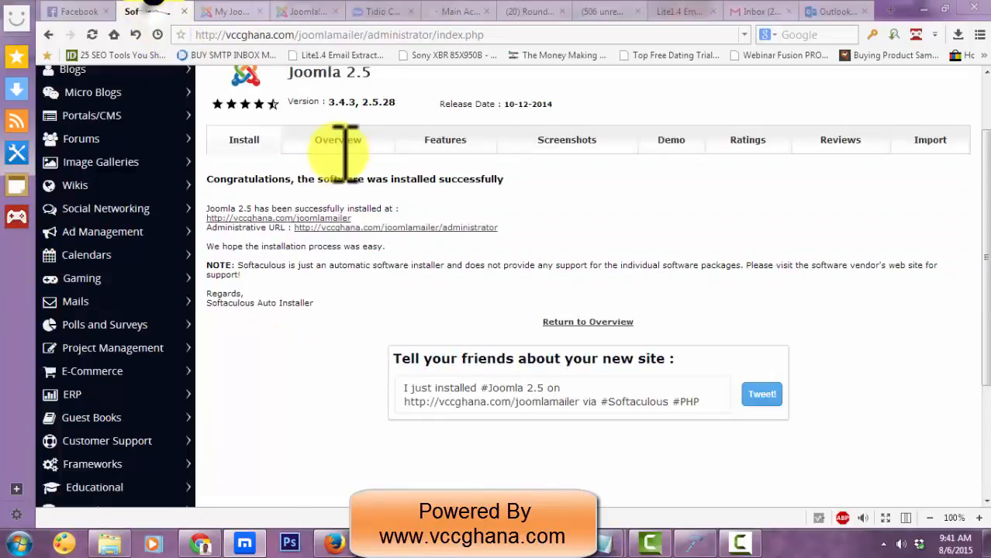
{"action": "scroll", "coordinate": [984, 159], "scroll_direction": "up", "scroll_amount": 2}
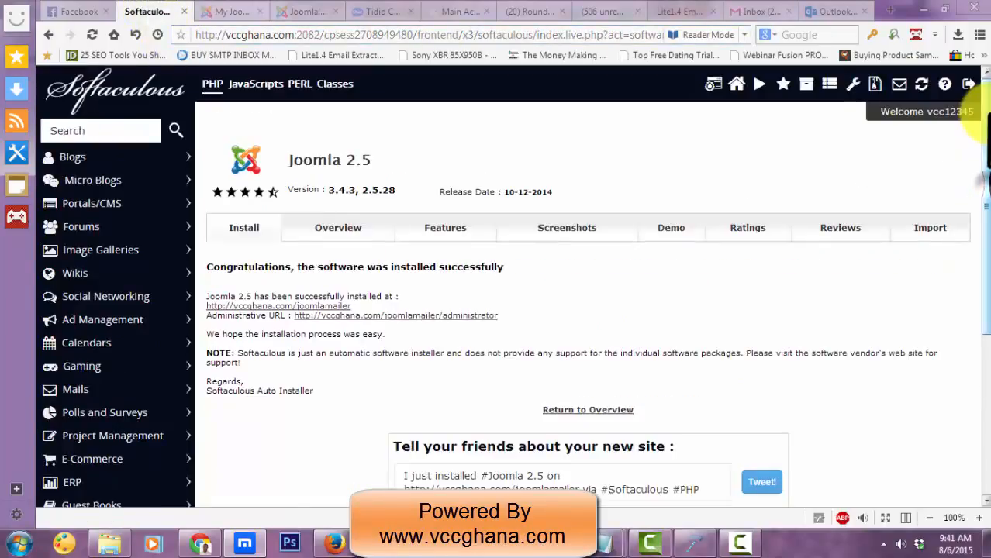
{"action": "left_click", "coordinate": [714, 82]}
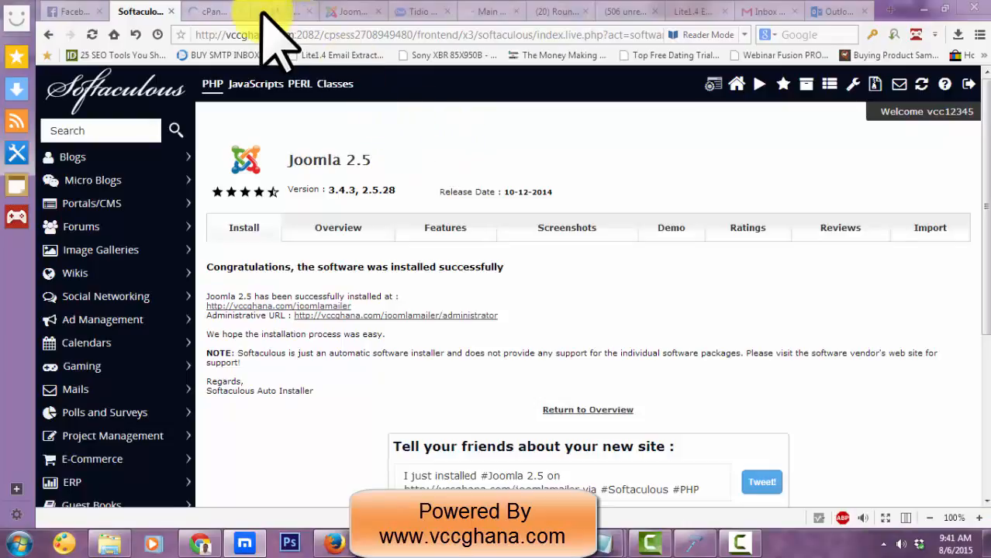
{"action": "left_click", "coordinate": [210, 12]}
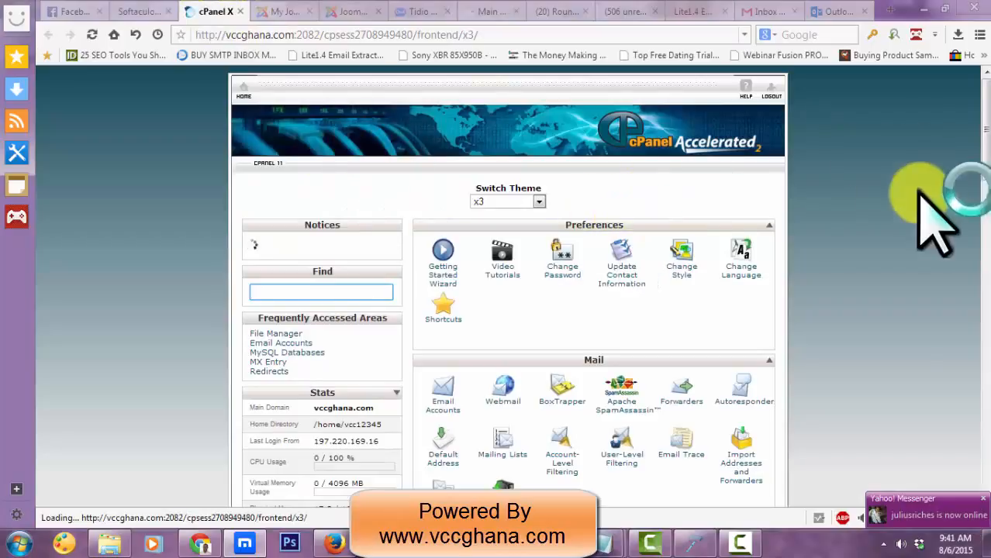
{"action": "left_click_drag", "start_coordinate": [983, 141], "coordinate": [984, 428]}
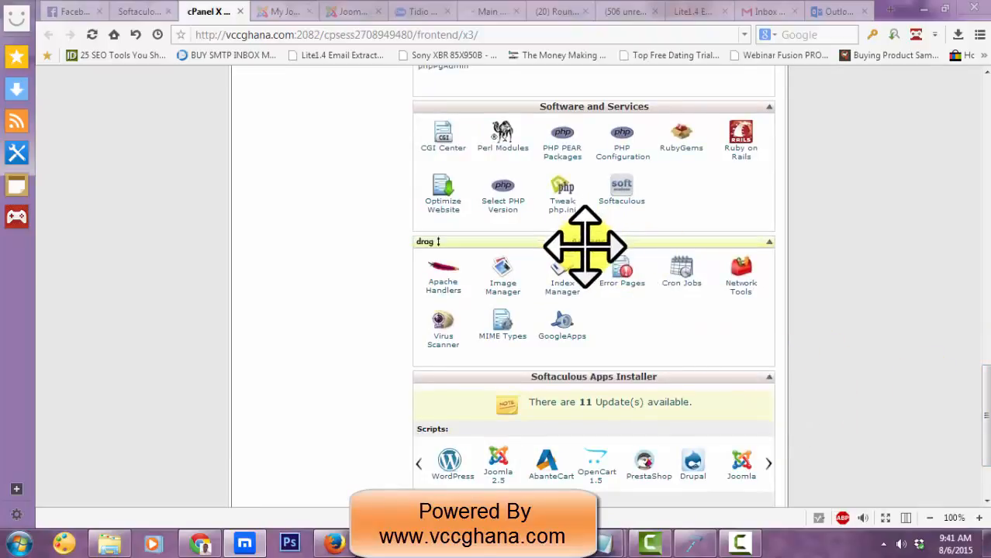
{"action": "left_click", "coordinate": [682, 273]}
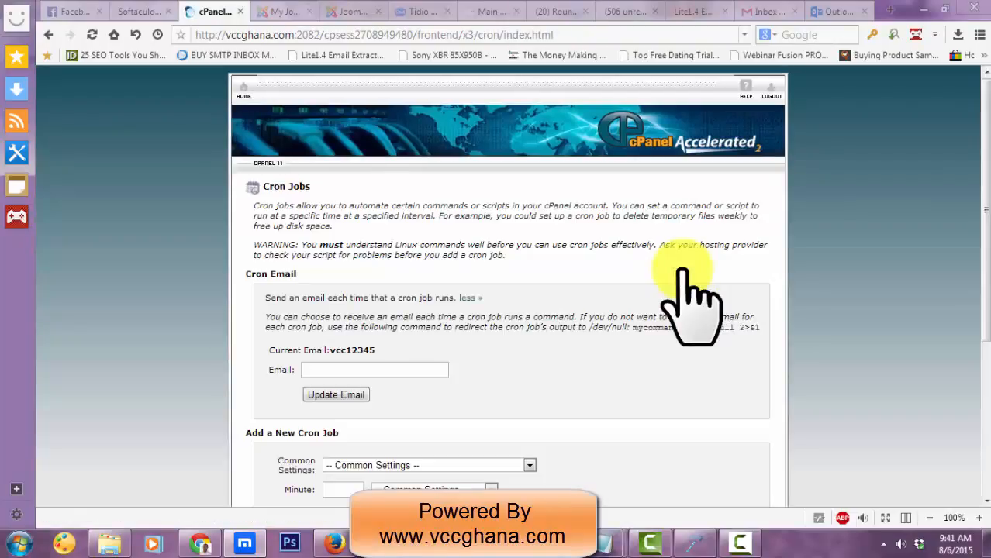
Step: Delete the existing AcyMailing cron job that calls the joomla16 site and confirm the deletion
{"action": "left_click_drag", "start_coordinate": [983, 198], "coordinate": [986, 360]}
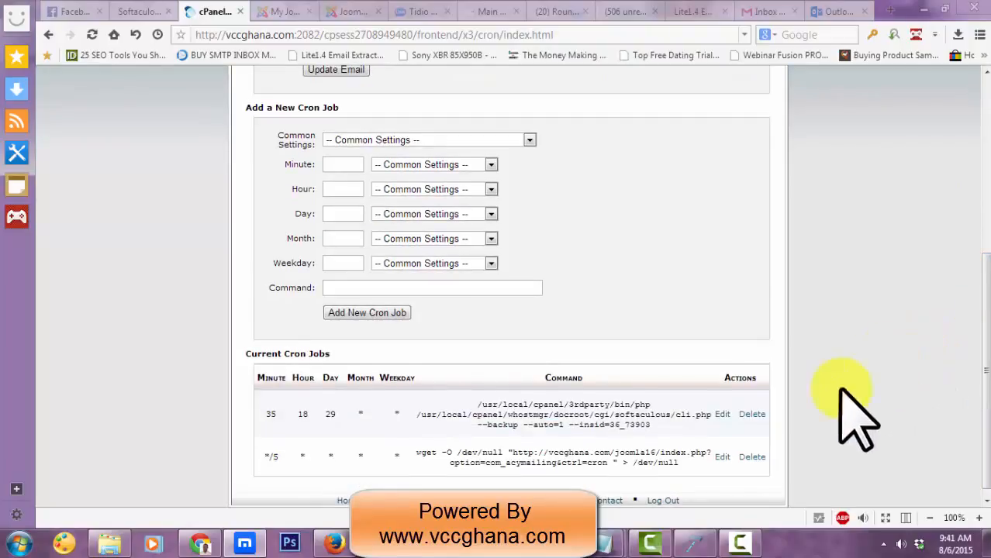
{"action": "left_click", "coordinate": [751, 458]}
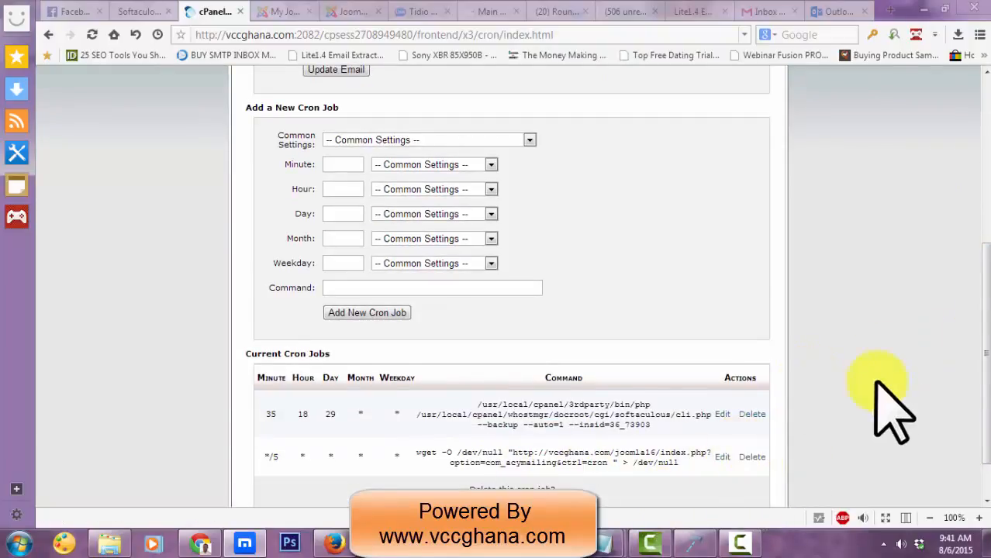
{"action": "left_click_drag", "start_coordinate": [984, 287], "coordinate": [978, 332]}
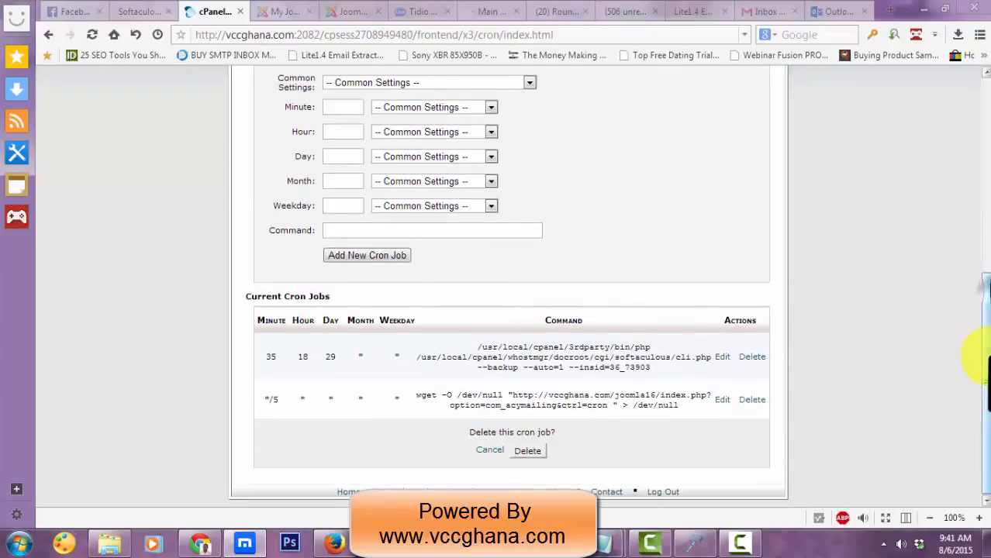
{"action": "left_click", "coordinate": [527, 450]}
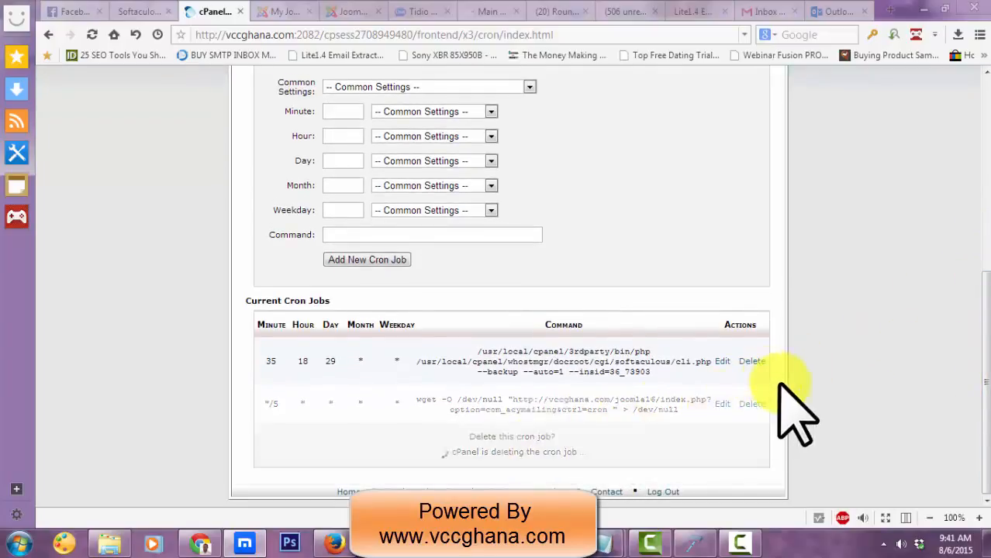
Step: Set the schedule of the new cron job to Once Per Five Minutes and go to its command field
{"action": "left_click_drag", "start_coordinate": [986, 266], "coordinate": [974, 211]}
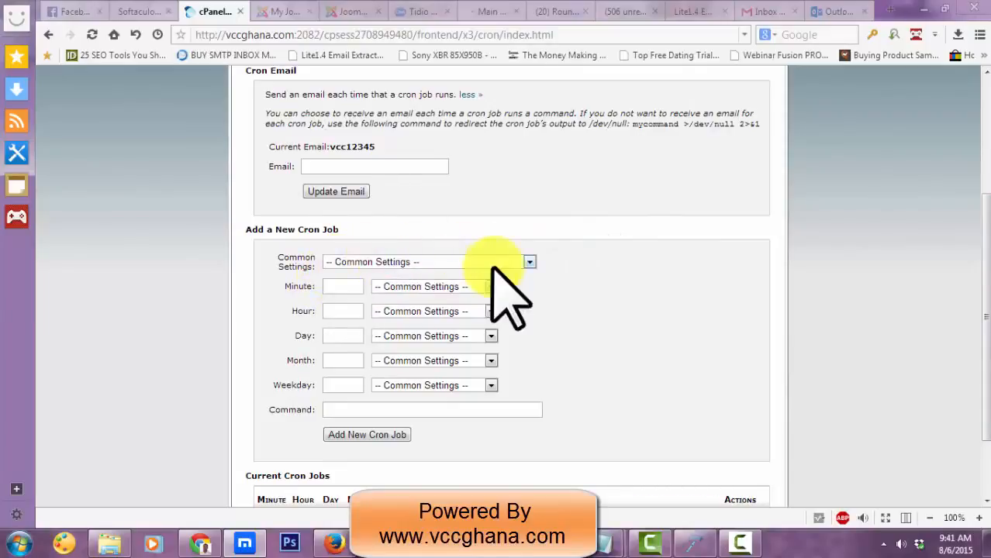
{"action": "left_click", "coordinate": [530, 262]}
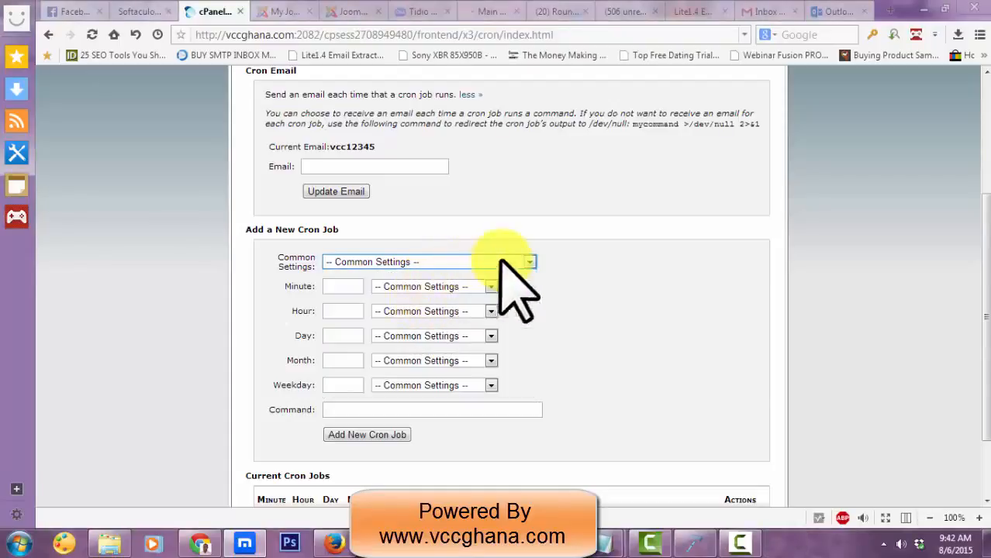
{"action": "left_click", "coordinate": [527, 262]}
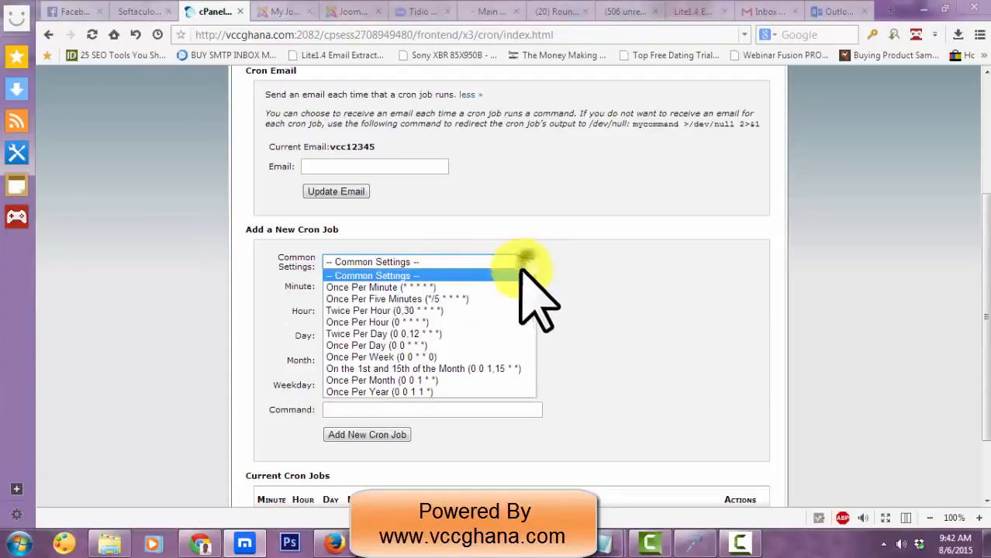
{"action": "left_click", "coordinate": [483, 297]}
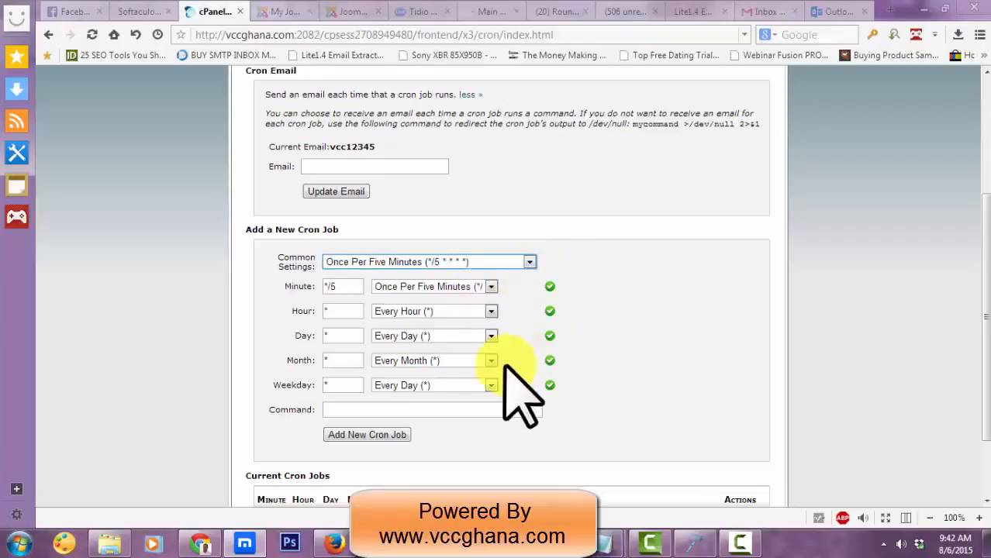
{"action": "left_click", "coordinate": [414, 409]}
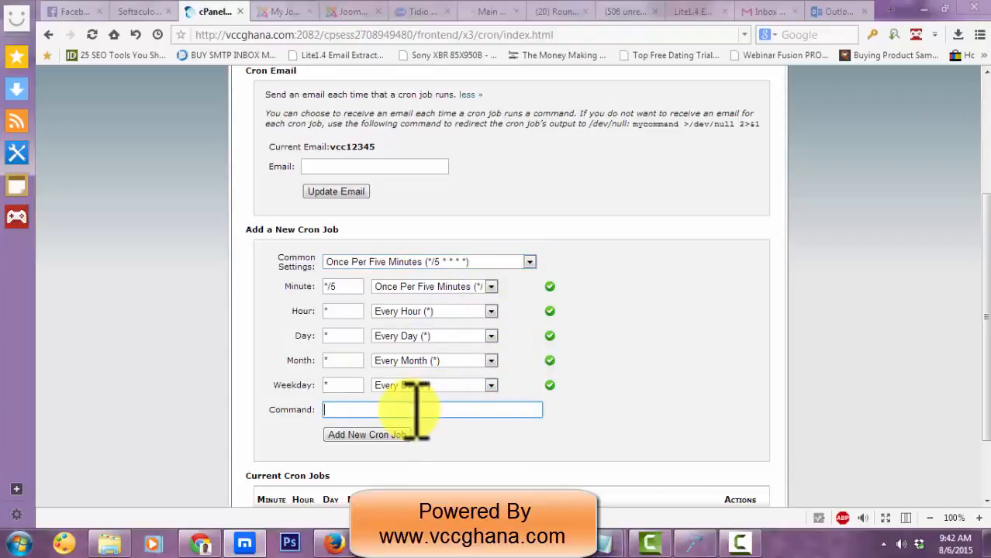
Step: Switch to the Notepad file with the wget cron command and examine the line that calls the joomla16 site
{"action": "mouse_move", "coordinate": [613, 540]}
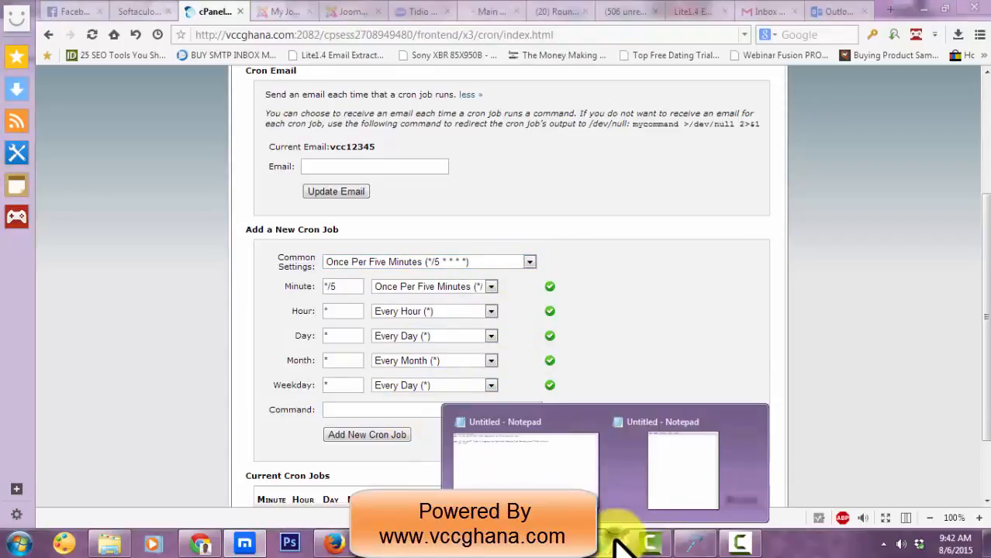
{"action": "left_click", "coordinate": [545, 465]}
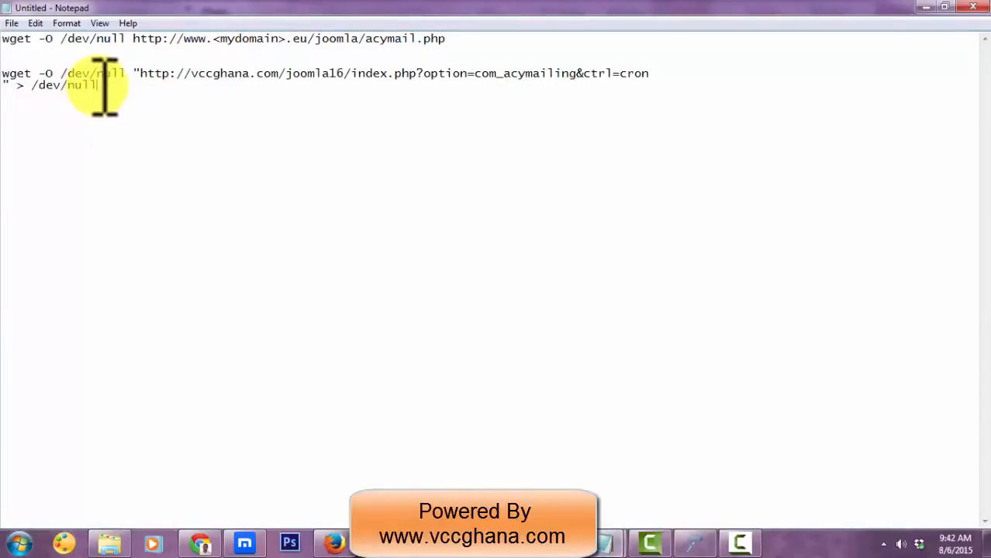
{"action": "left_click_drag", "start_coordinate": [104, 86], "coordinate": [9, 76]}
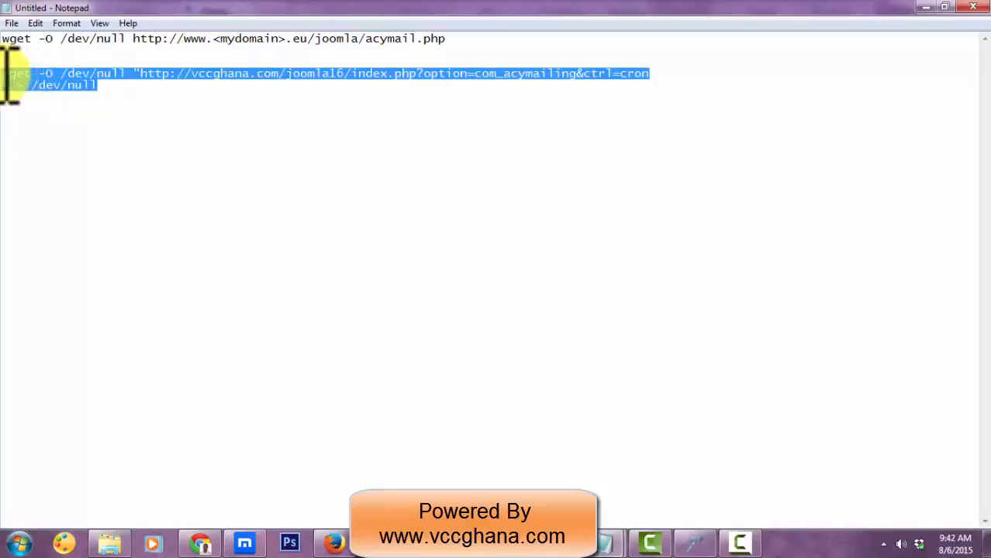
{"action": "left_click", "coordinate": [187, 73]}
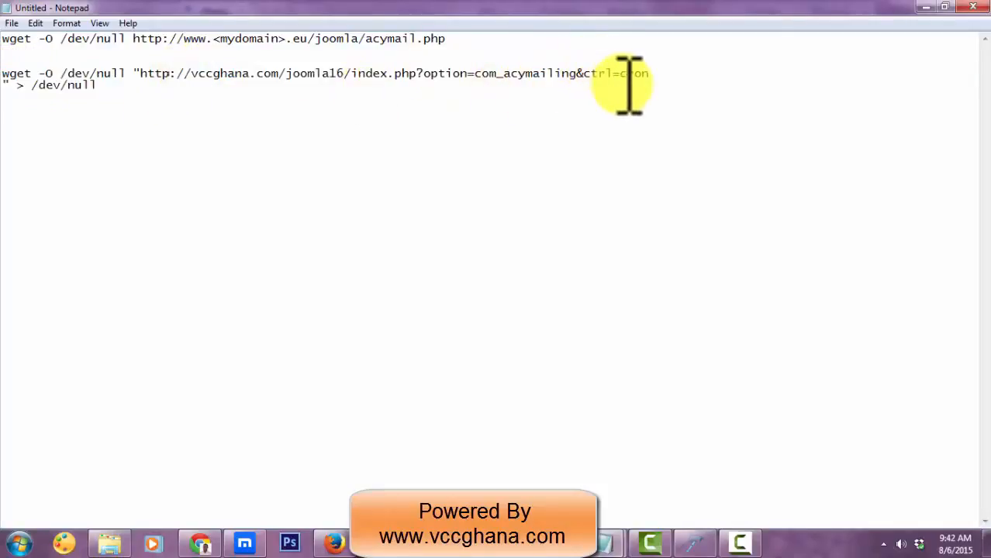
{"action": "left_click", "coordinate": [409, 87]}
{"action": "key", "text": "ctrl+shift+Left"}
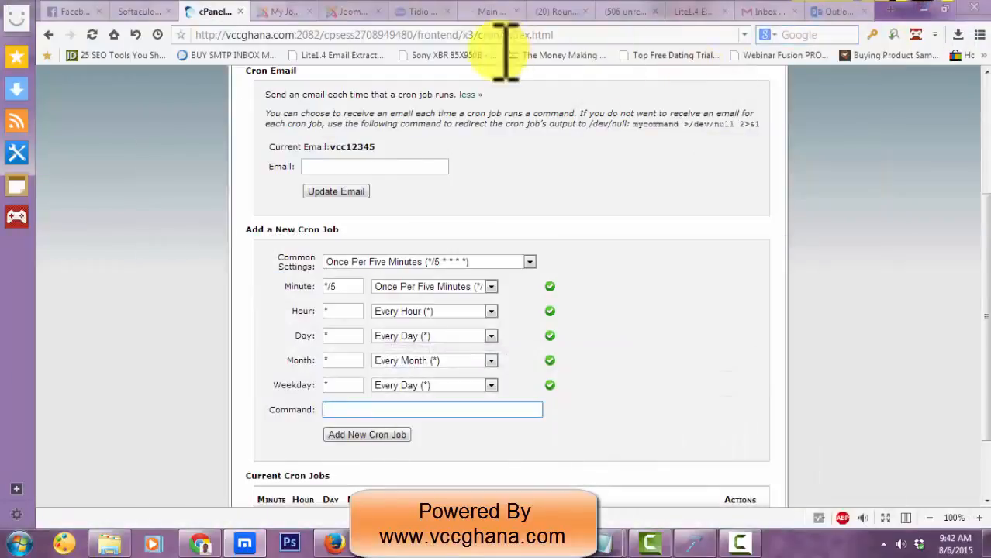
Step: Copy the Cron URL from the AcyMailing queue process settings and replace the joomla16 URL in the Notepad wget command with it
{"action": "left_click", "coordinate": [277, 11]}
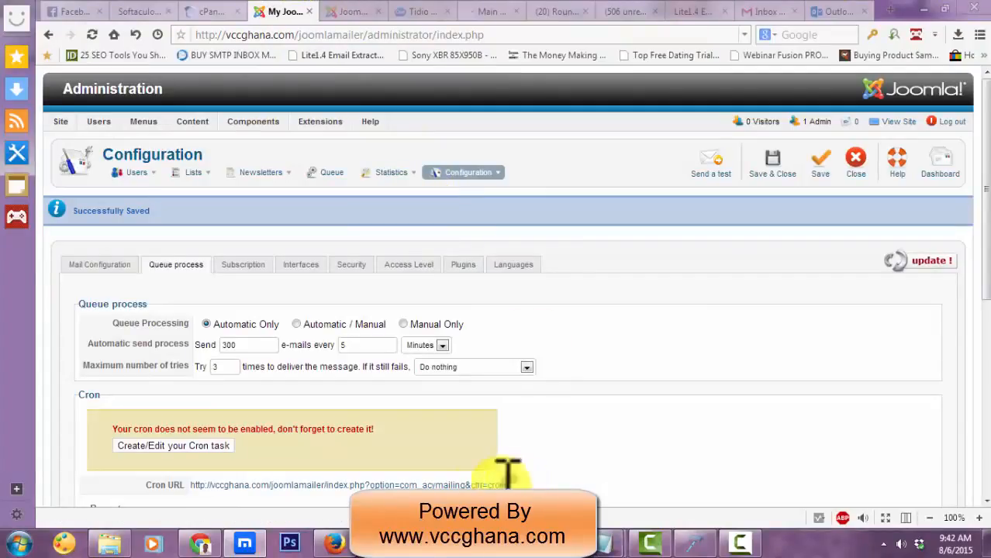
{"action": "left_click_drag", "start_coordinate": [508, 479], "coordinate": [200, 480]}
{"action": "key", "text": "ctrl+c"}
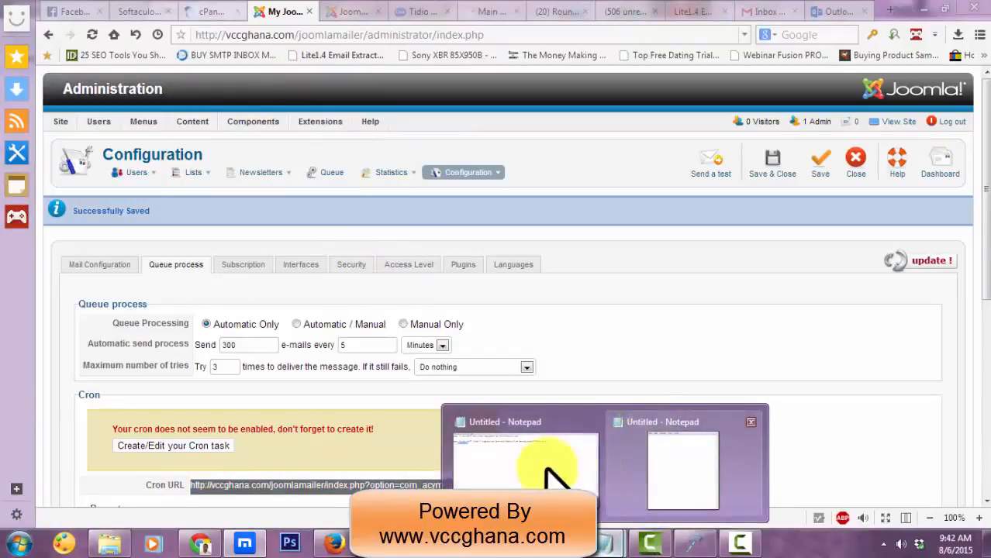
{"action": "left_click", "coordinate": [542, 465]}
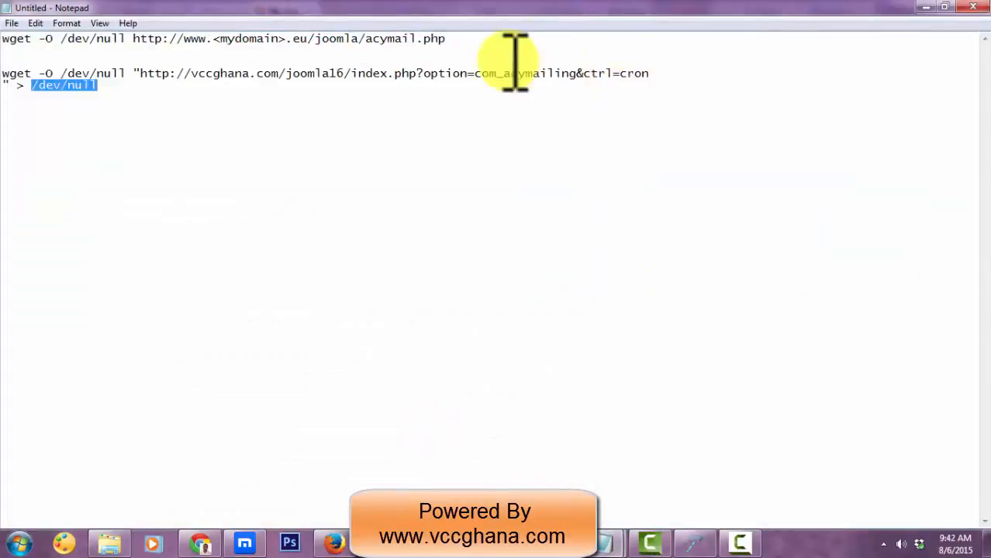
{"action": "left_click_drag", "start_coordinate": [649, 73], "coordinate": [160, 76]}
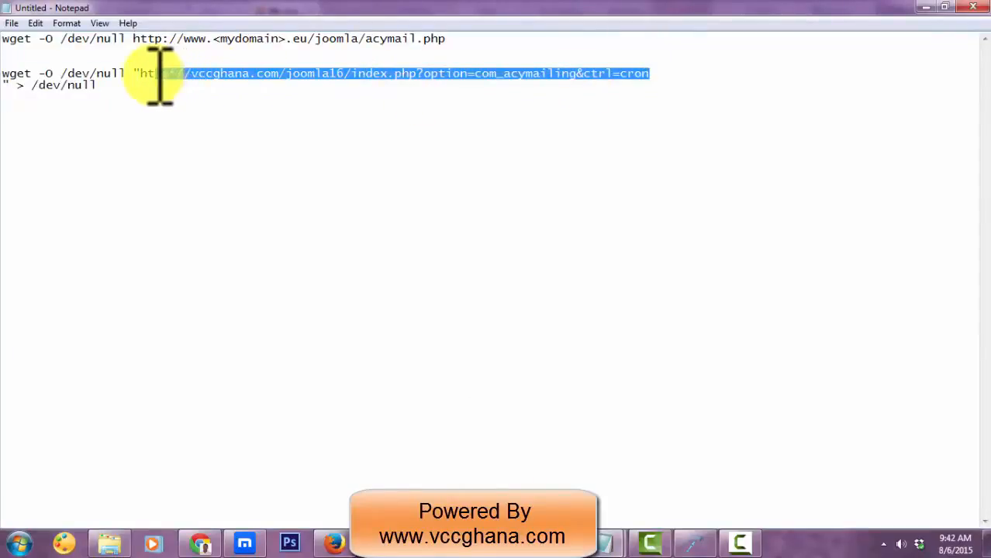
{"action": "key", "text": "ctrl+v"}
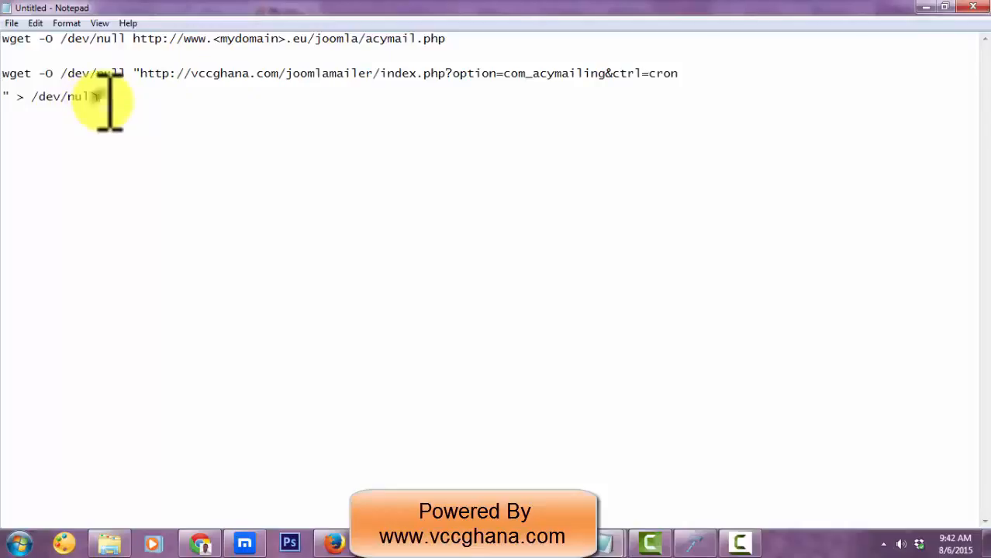
Step: Join the wget command into one line ending with " > /dev/null in Notepad and copy the whole line
{"action": "left_click_drag", "start_coordinate": [101, 96], "coordinate": [8, 75]}
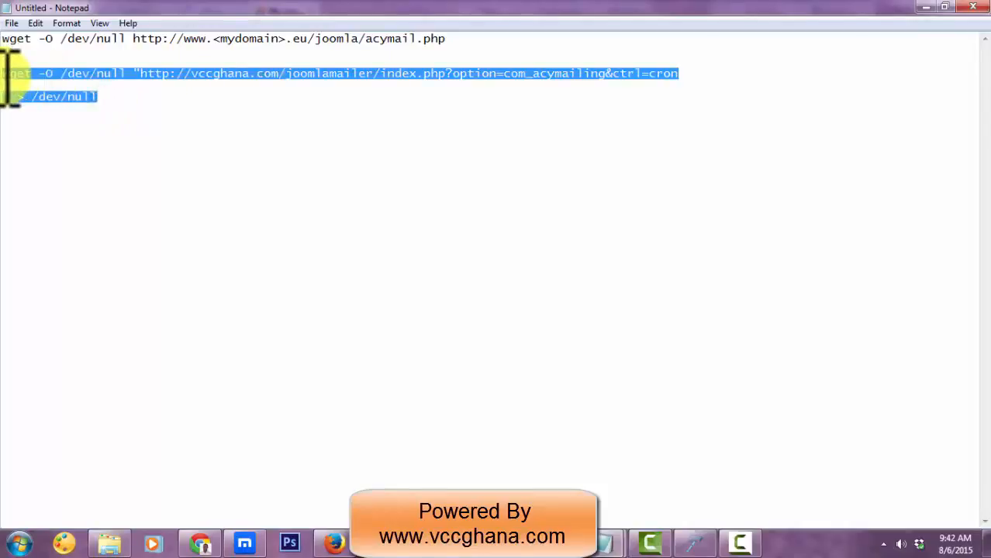
{"action": "left_click", "coordinate": [159, 108]}
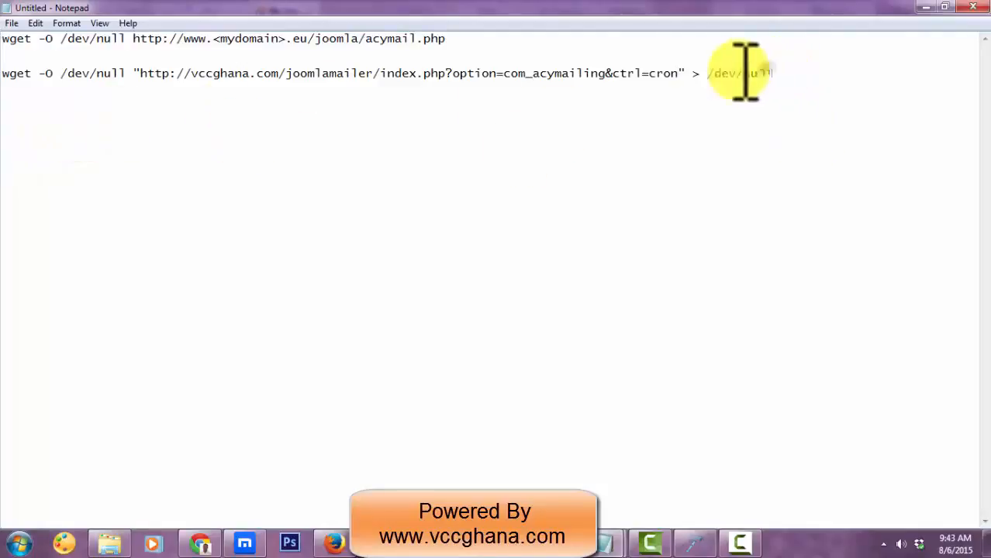
{"action": "left_click_drag", "start_coordinate": [774, 73], "coordinate": [466, 75]}
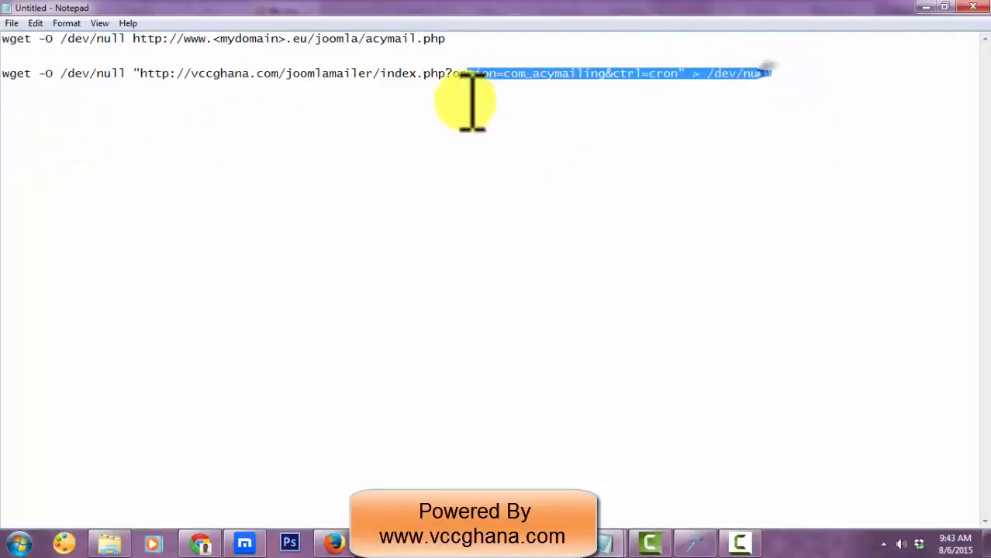
{"action": "left_click", "coordinate": [33, 74]}
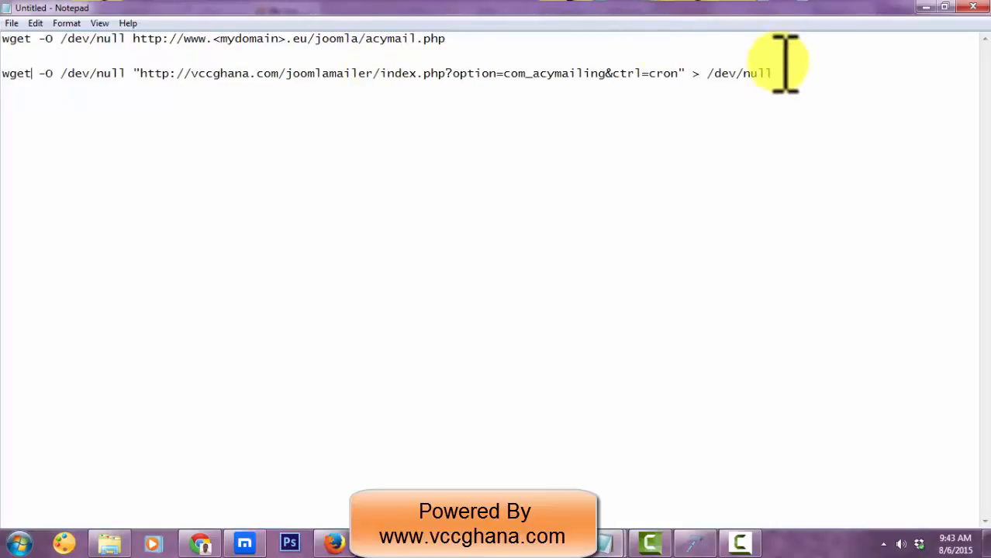
{"action": "left_click_drag", "start_coordinate": [761, 78], "coordinate": [12, 75]}
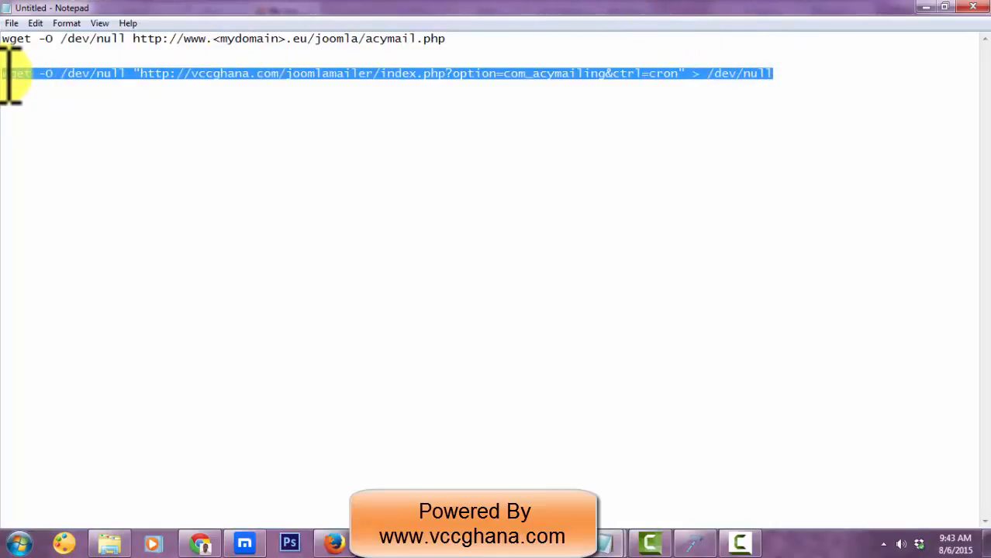
Step: Return to cPanel, paste the wget command as the cron job's command, add the job and check it in the current cron jobs
{"action": "left_click", "coordinate": [247, 541]}
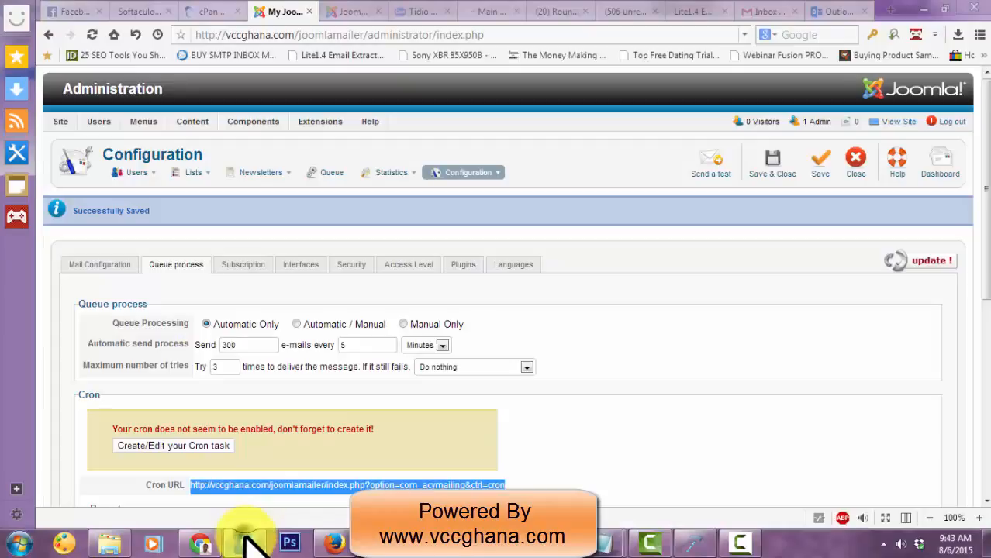
{"action": "left_click", "coordinate": [139, 11]}
{"action": "left_click", "coordinate": [211, 10]}
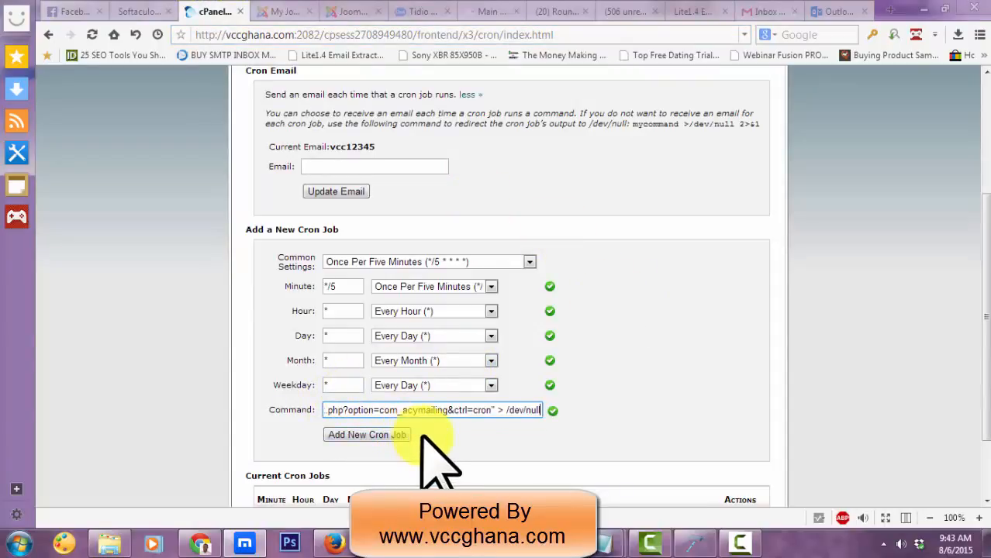
{"action": "left_click_drag", "start_coordinate": [429, 442], "coordinate": [462, 432]}
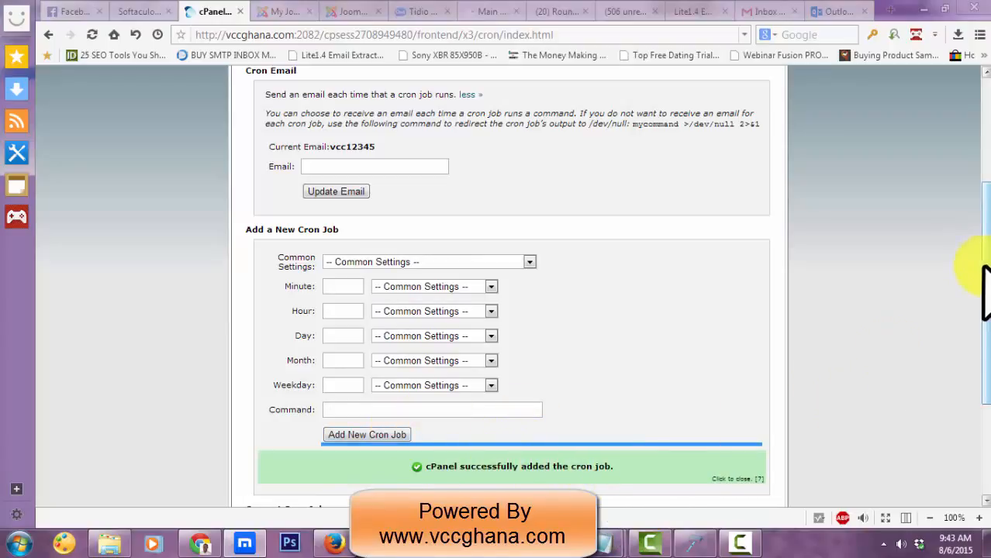
{"action": "scroll", "coordinate": [983, 271], "scroll_direction": "down", "scroll_amount": 3}
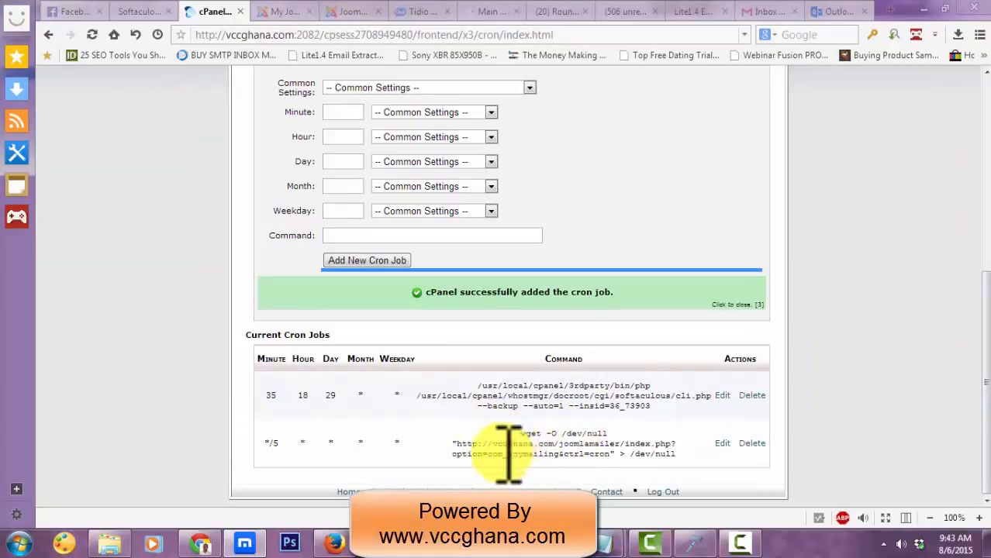
Step: Return to the Joomla administration and open the Lists page of AcyMailing
{"action": "left_click", "coordinate": [335, 11]}
{"action": "left_click", "coordinate": [275, 9]}
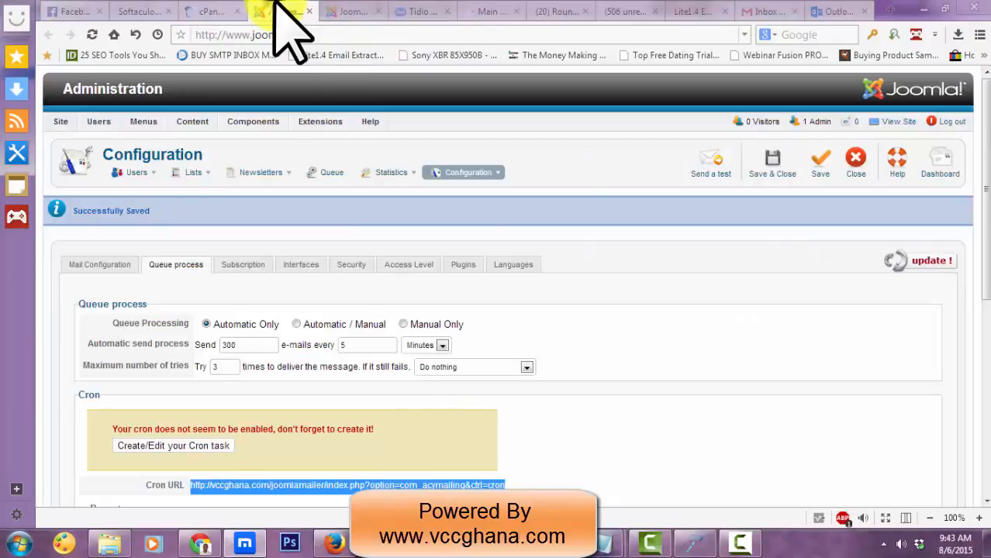
{"action": "left_click_drag", "start_coordinate": [987, 256], "coordinate": [979, 221]}
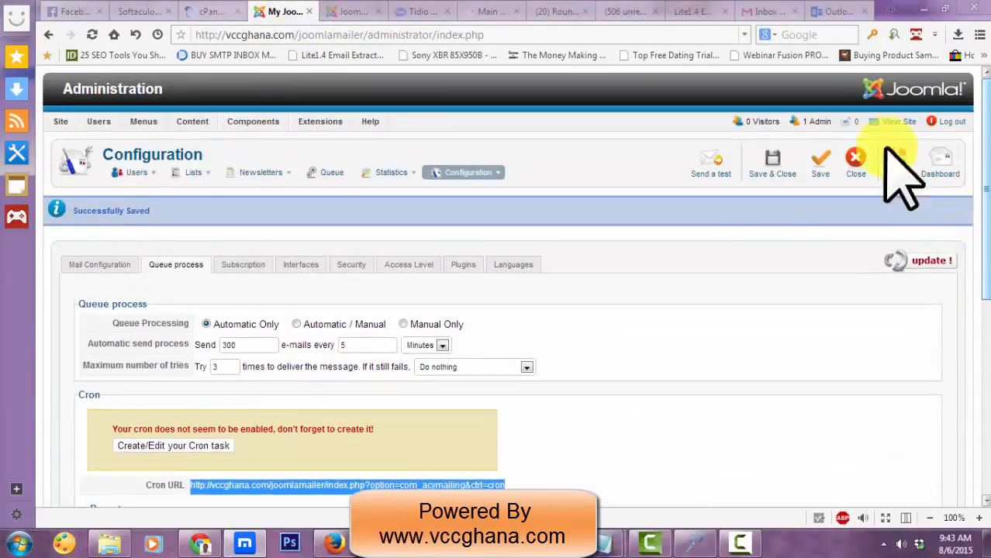
{"action": "mouse_move", "coordinate": [200, 171]}
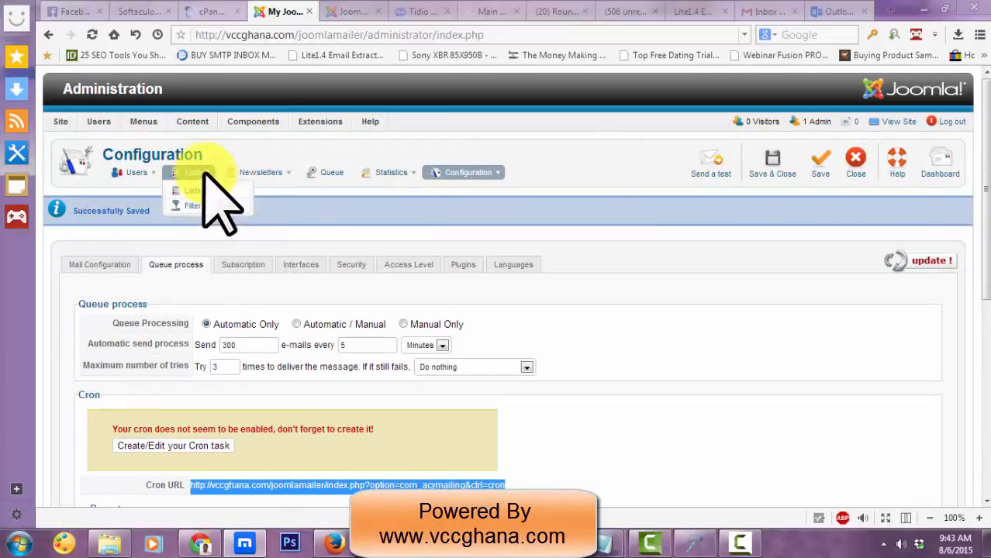
{"action": "left_click", "coordinate": [259, 128]}
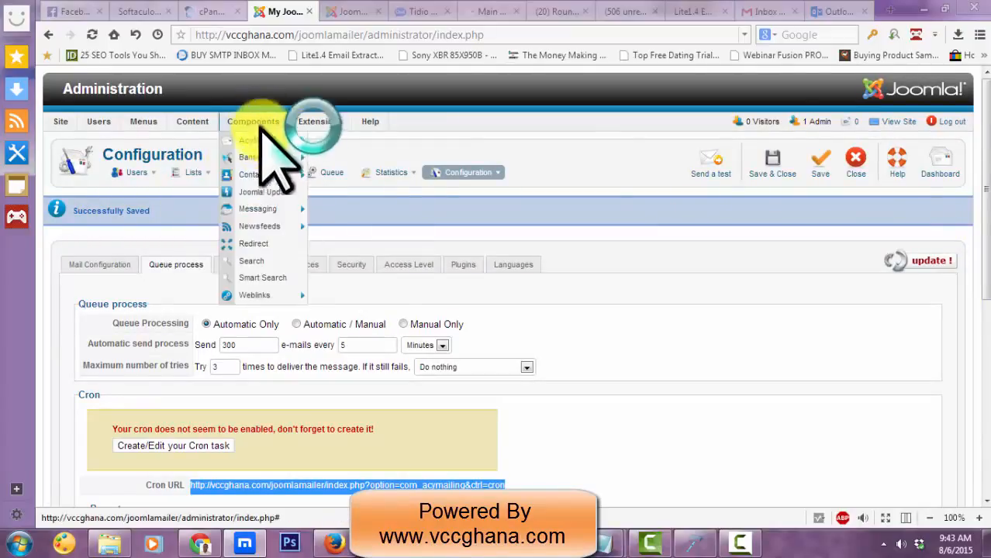
{"action": "mouse_move", "coordinate": [271, 142]}
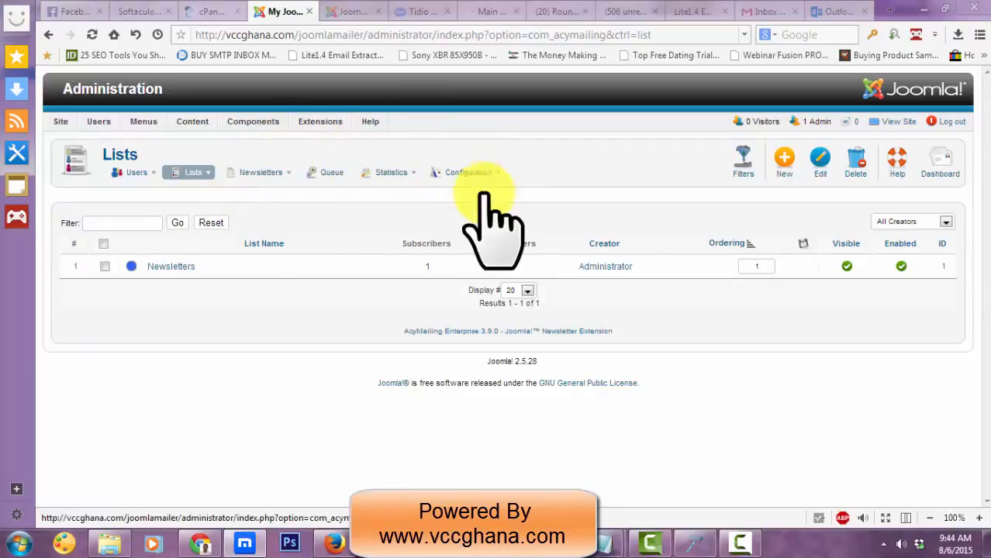
Step: Create a mailing list named "vccghana list1", save it and return to the lists overview
{"action": "left_click", "coordinate": [786, 165]}
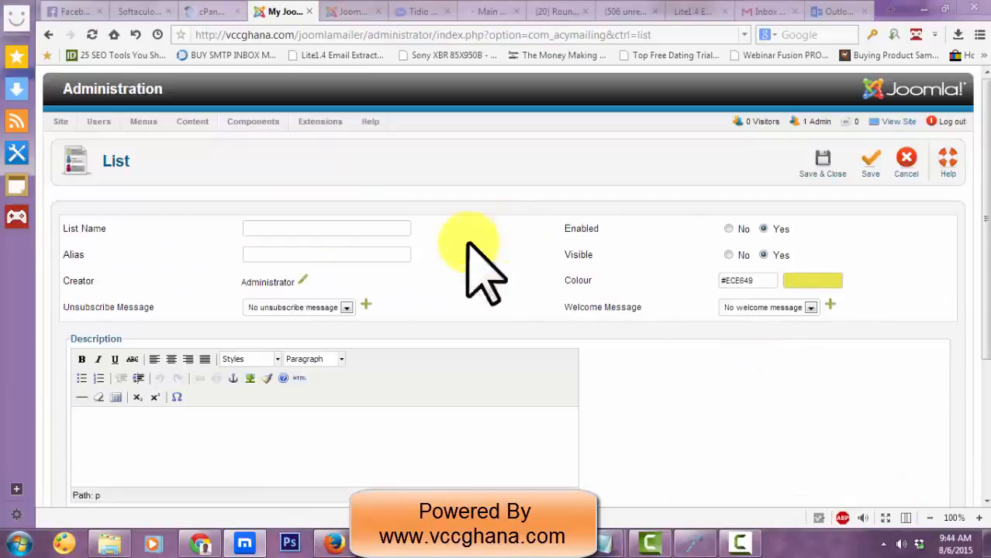
{"action": "left_click", "coordinate": [291, 229]}
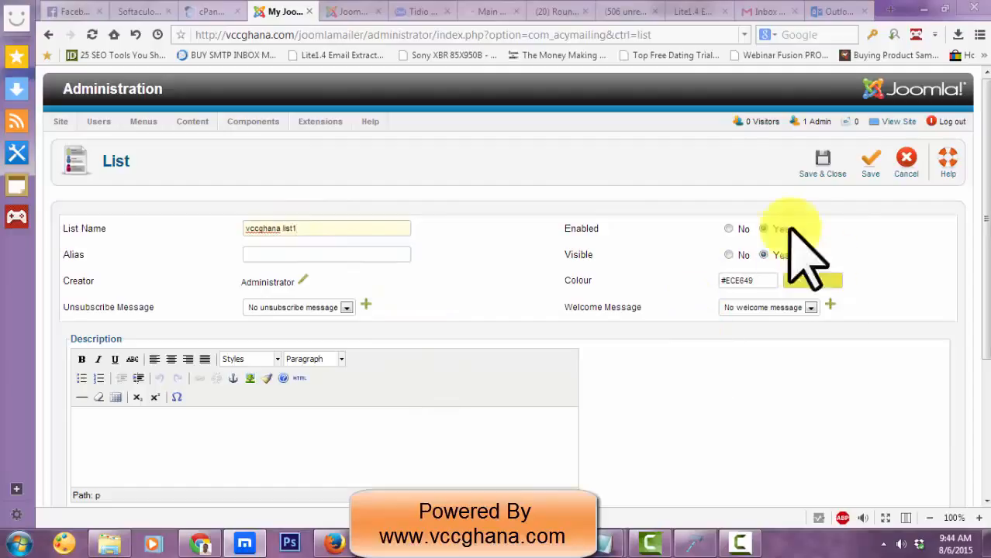
{"action": "left_click", "coordinate": [868, 164]}
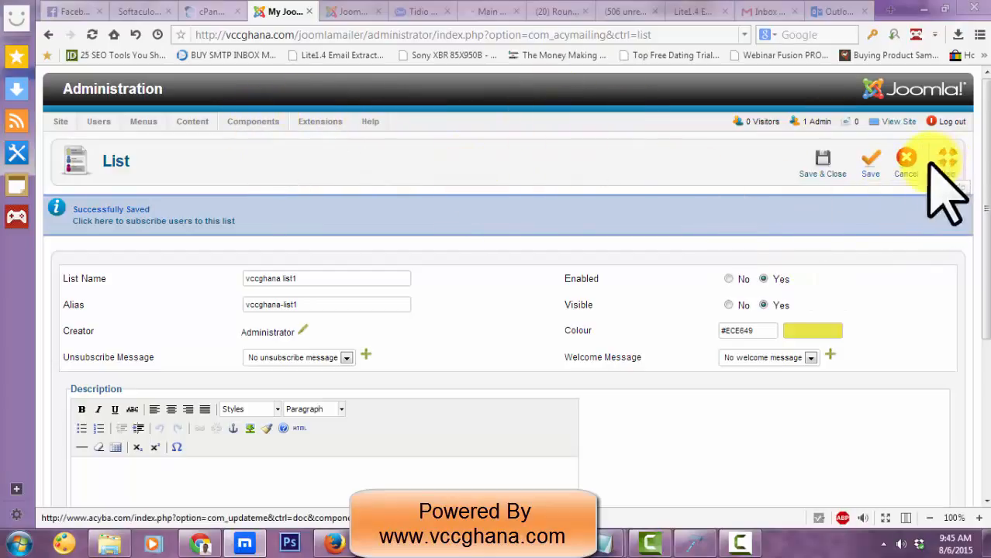
{"action": "left_click", "coordinate": [905, 164]}
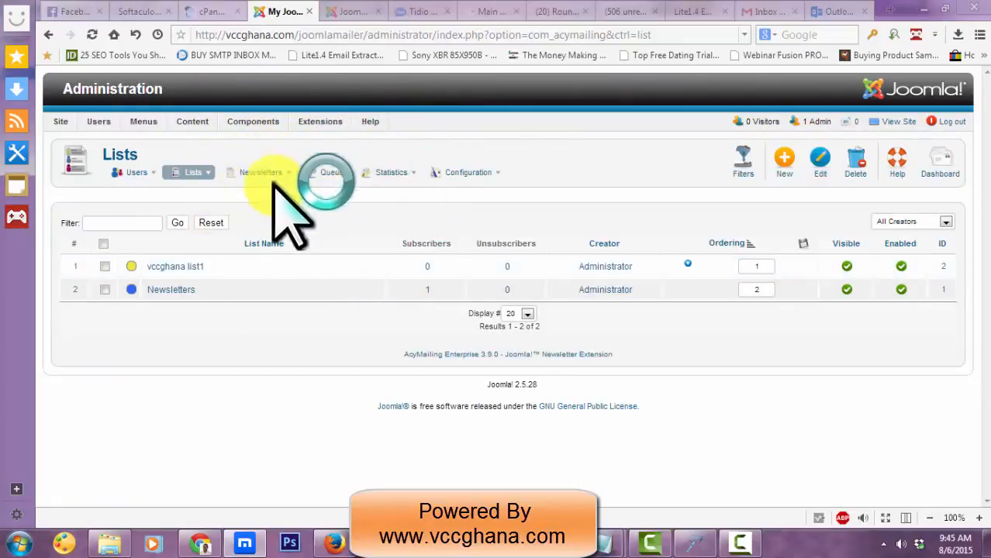
Step: Open AcyMailing's Import page for users from the lists overview
{"action": "mouse_move", "coordinate": [143, 169]}
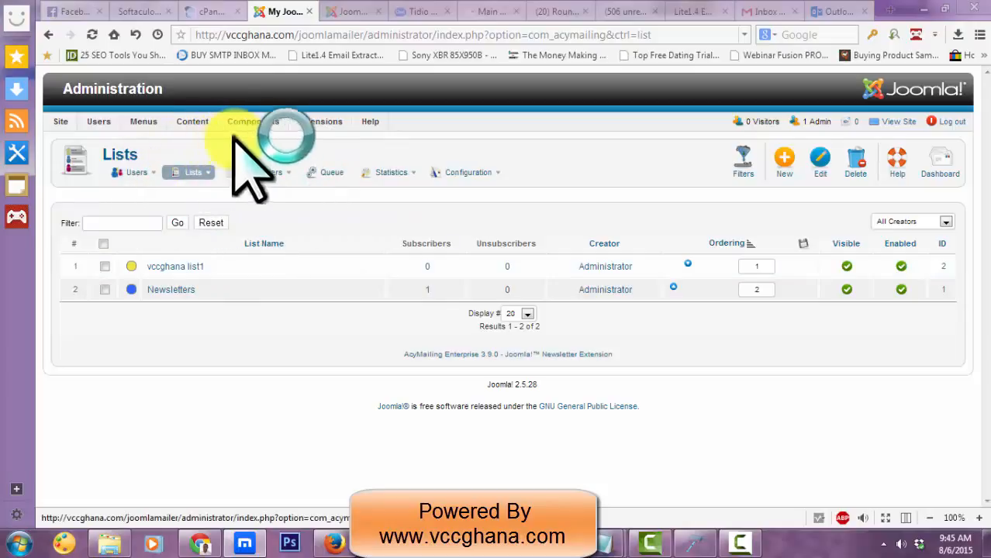
{"action": "mouse_move", "coordinate": [256, 124]}
{"action": "mouse_move", "coordinate": [288, 142]}
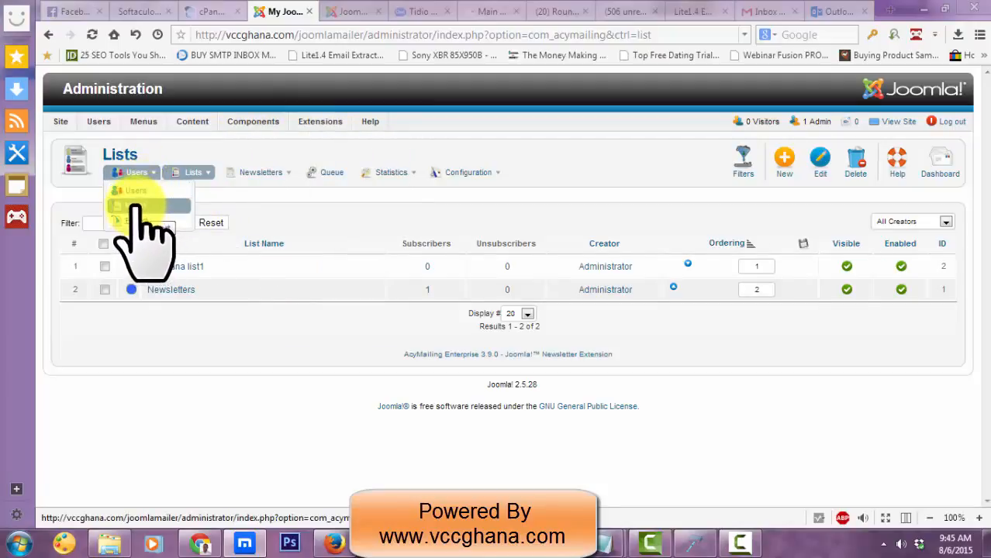
{"action": "left_click", "coordinate": [137, 206]}
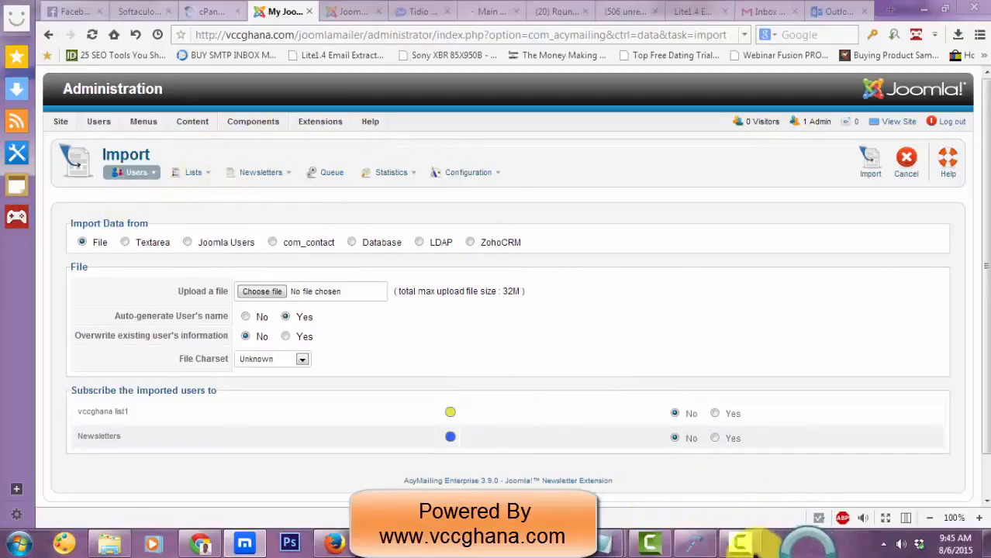
Step: Switch to List Verify Jeet Professional and import the text file "vcc list 1" from the Desktop as a list of emails
{"action": "left_click", "coordinate": [694, 543]}
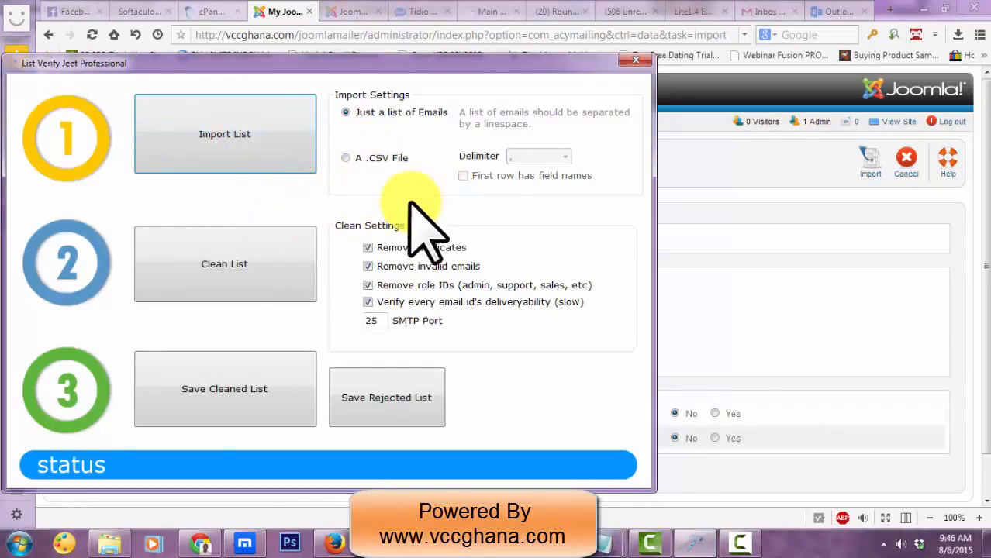
{"action": "left_click", "coordinate": [259, 161]}
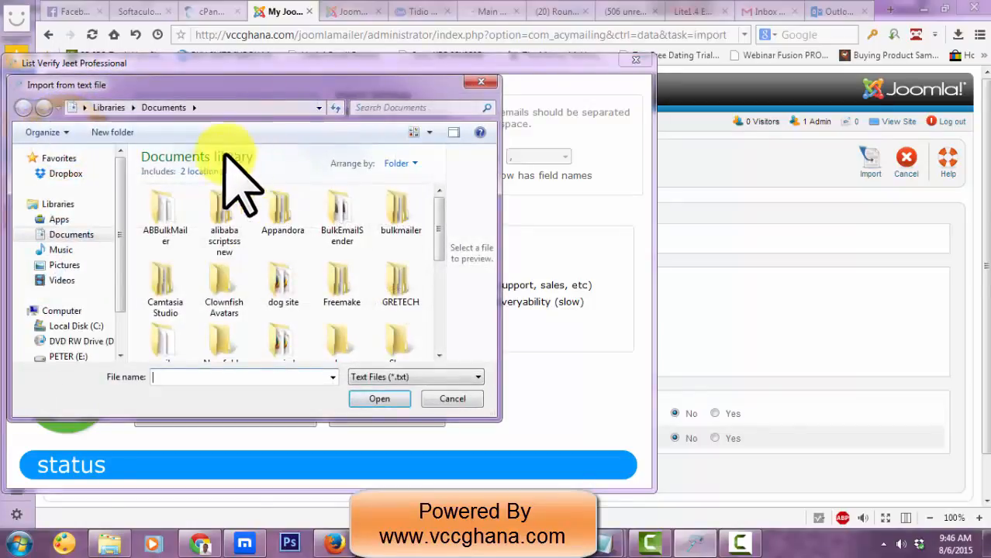
{"action": "left_click", "coordinate": [82, 109]}
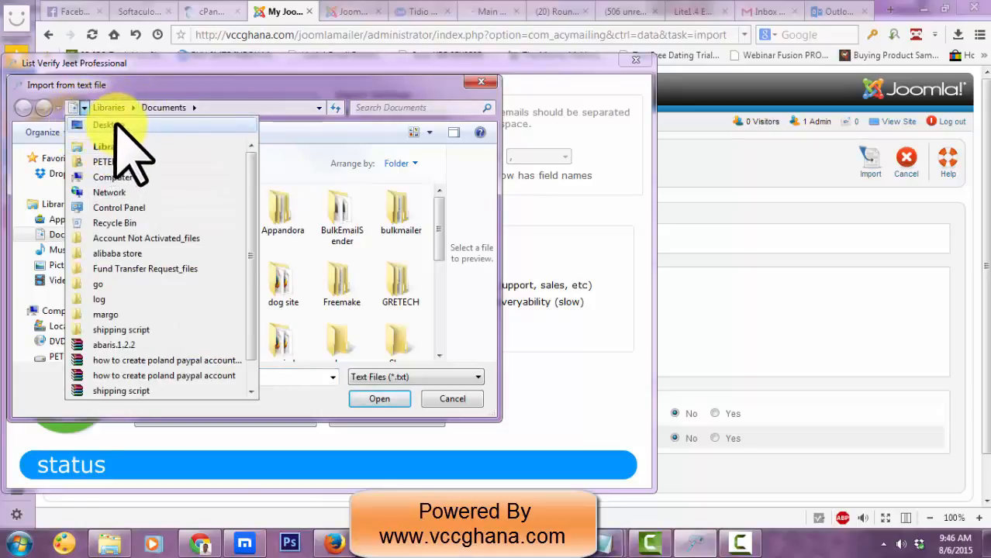
{"action": "left_click", "coordinate": [112, 125]}
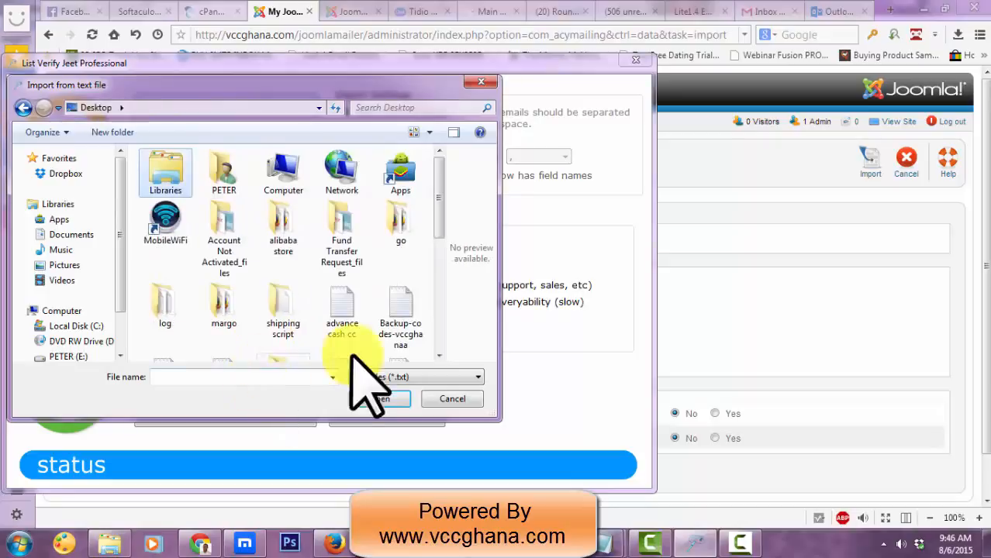
{"action": "scroll", "coordinate": [435, 235], "scroll_direction": "down", "scroll_amount": 2}
{"action": "scroll", "coordinate": [436, 237], "scroll_direction": "down", "scroll_amount": 4}
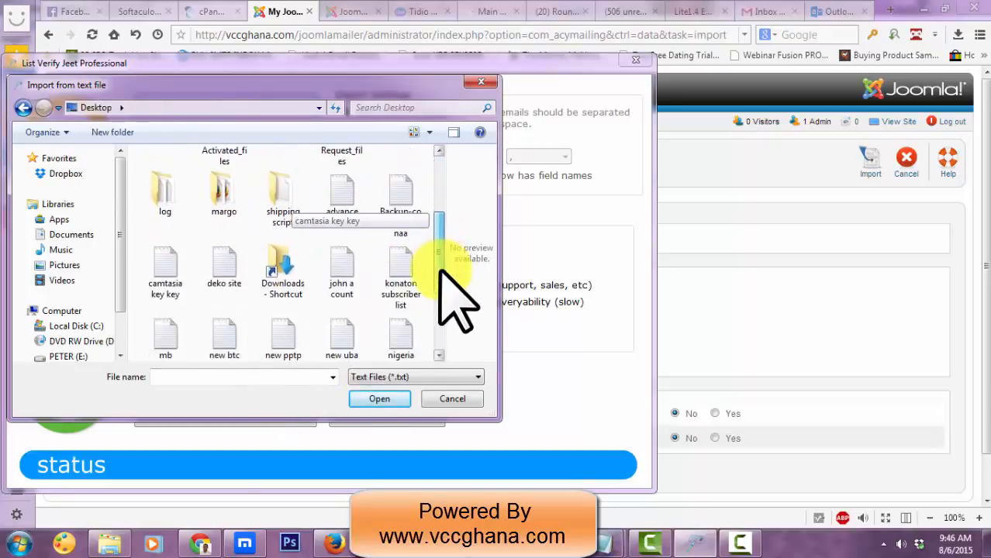
{"action": "scroll", "coordinate": [441, 297], "scroll_direction": "down", "scroll_amount": 1}
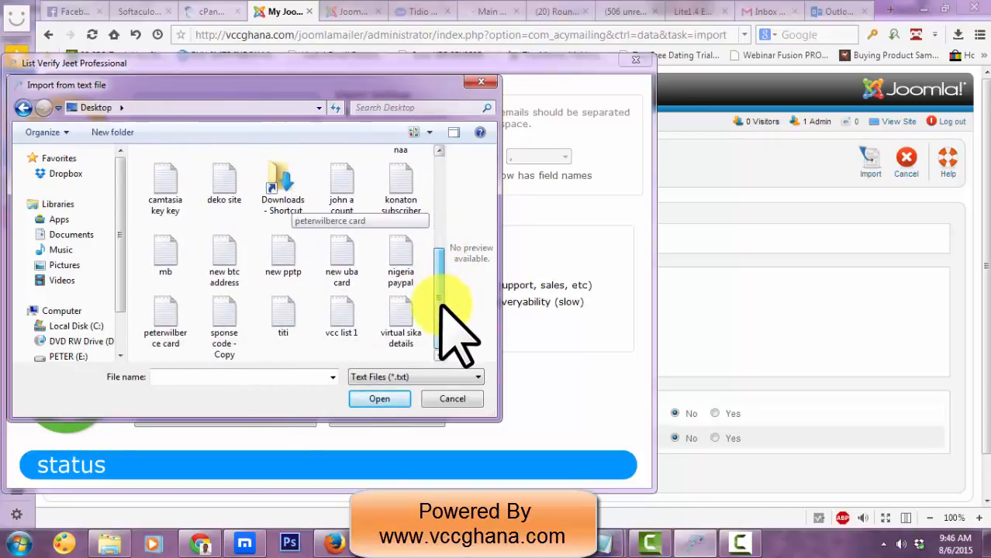
{"action": "left_click", "coordinate": [347, 310]}
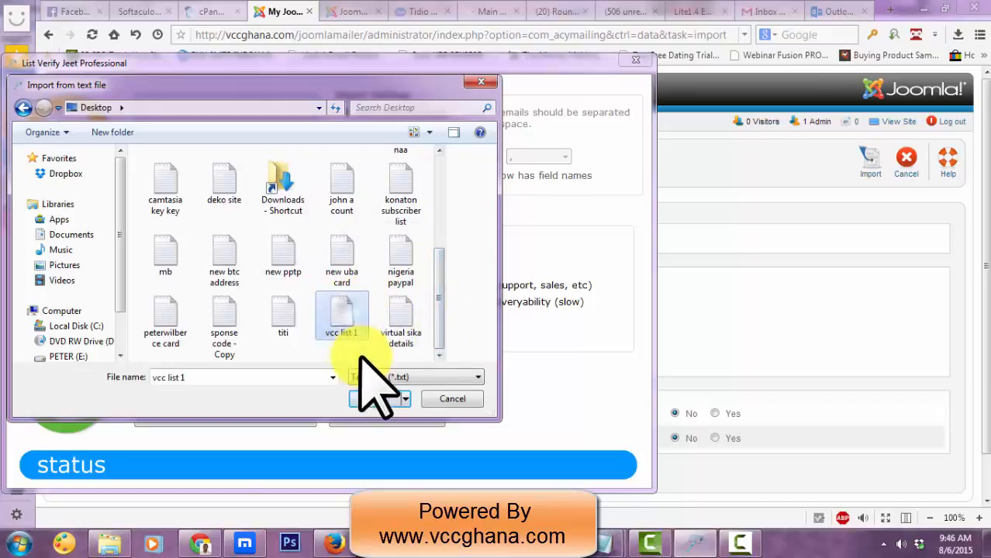
{"action": "left_click", "coordinate": [376, 397]}
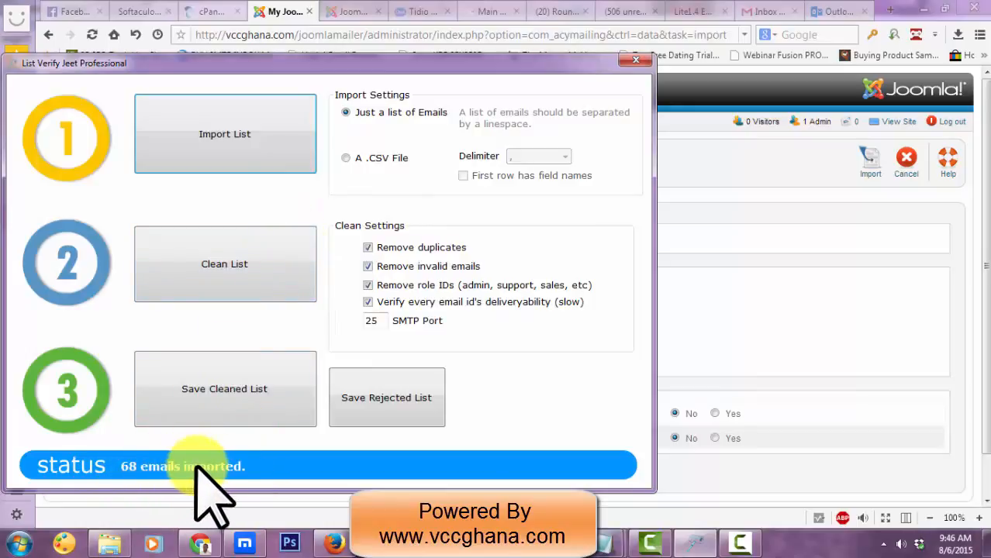
Step: Clean the imported email list and save the cleaned emails on the Desktop as "vcc list good"
{"action": "left_click", "coordinate": [226, 271]}
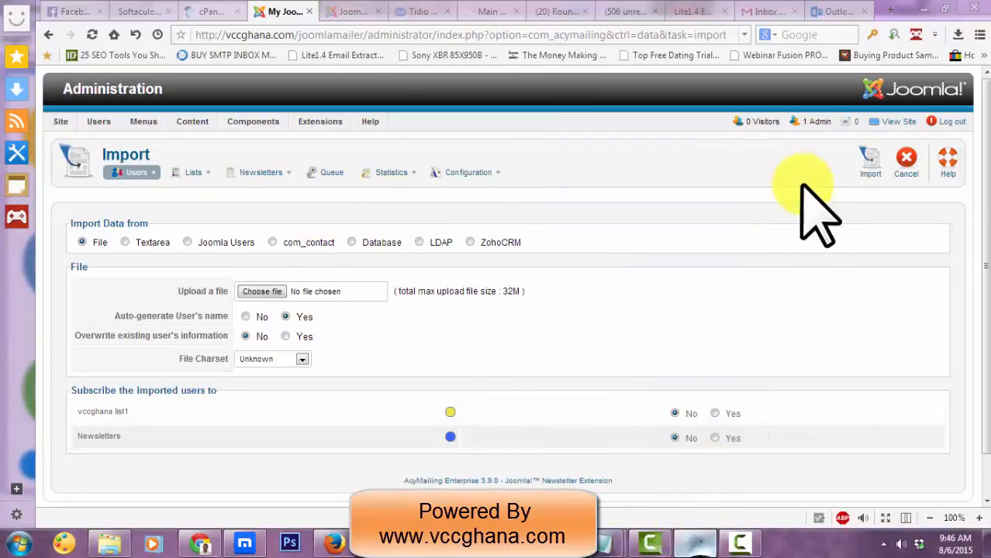
{"action": "left_click", "coordinate": [932, 11]}
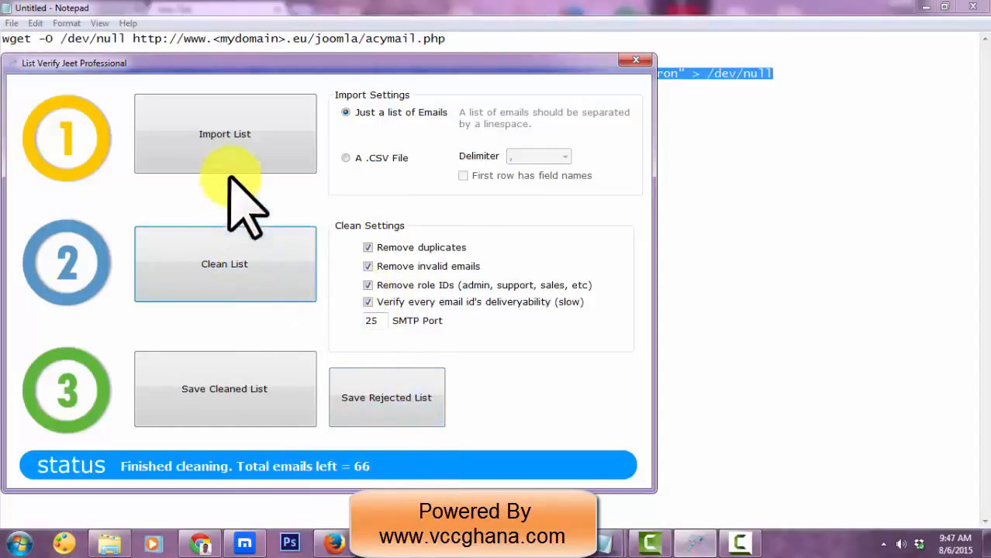
{"action": "left_click", "coordinate": [225, 379]}
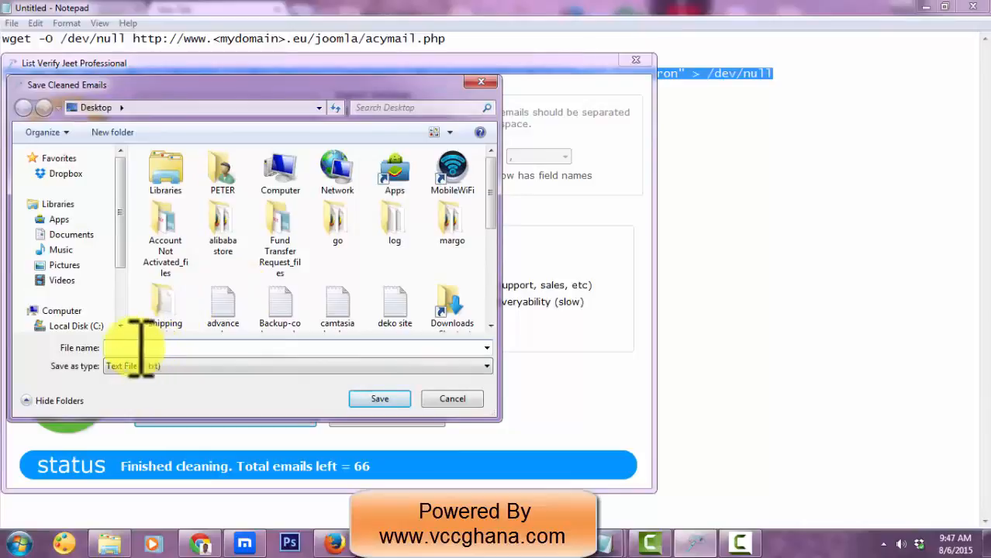
{"action": "type", "text": "vcc li"}
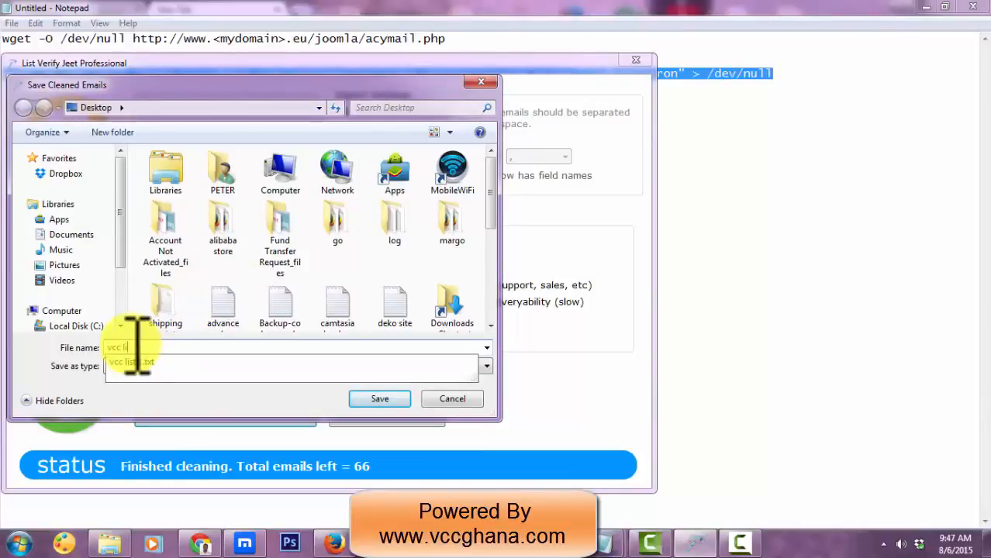
{"action": "type", "text": "st 2"}
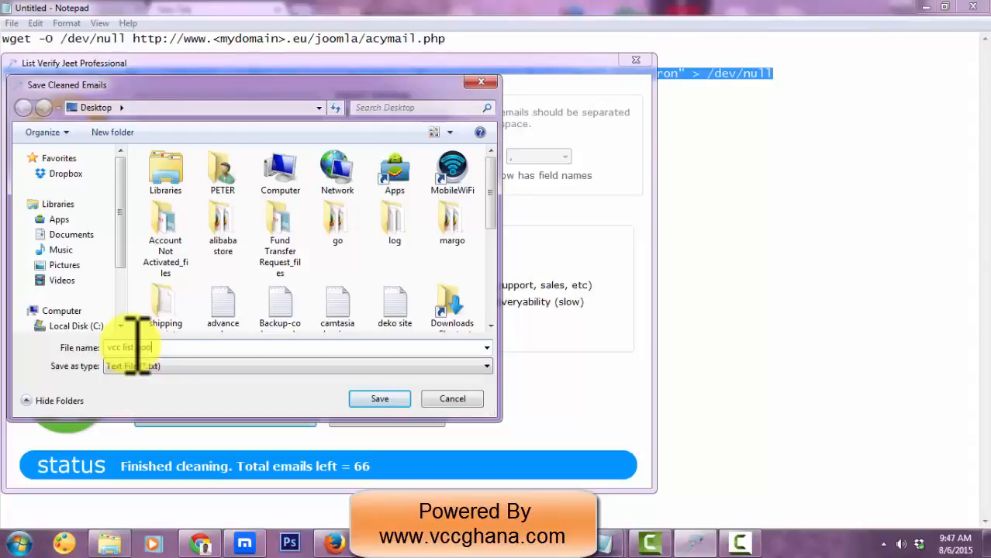
{"action": "left_click", "coordinate": [382, 400]}
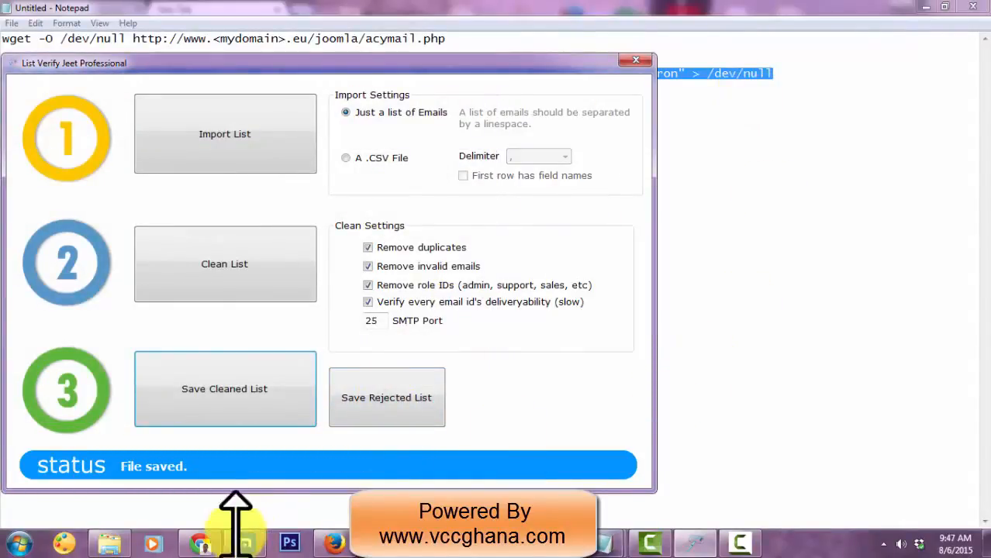
Step: Return to the Joomla import page, choose Textarea as the data source and replace its sample data with the header line "email"
{"action": "left_click", "coordinate": [244, 545]}
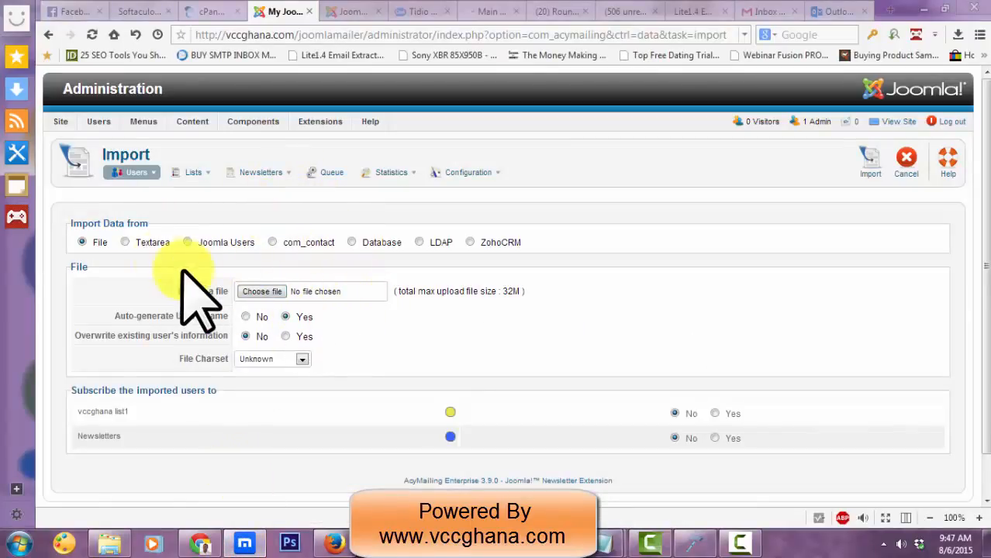
{"action": "left_click", "coordinate": [266, 291]}
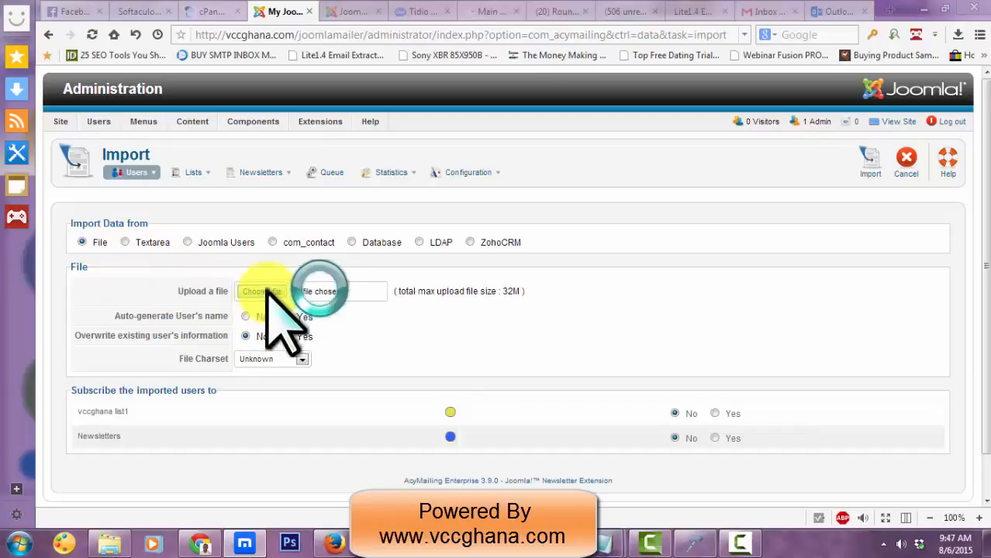
{"action": "left_click", "coordinate": [125, 240]}
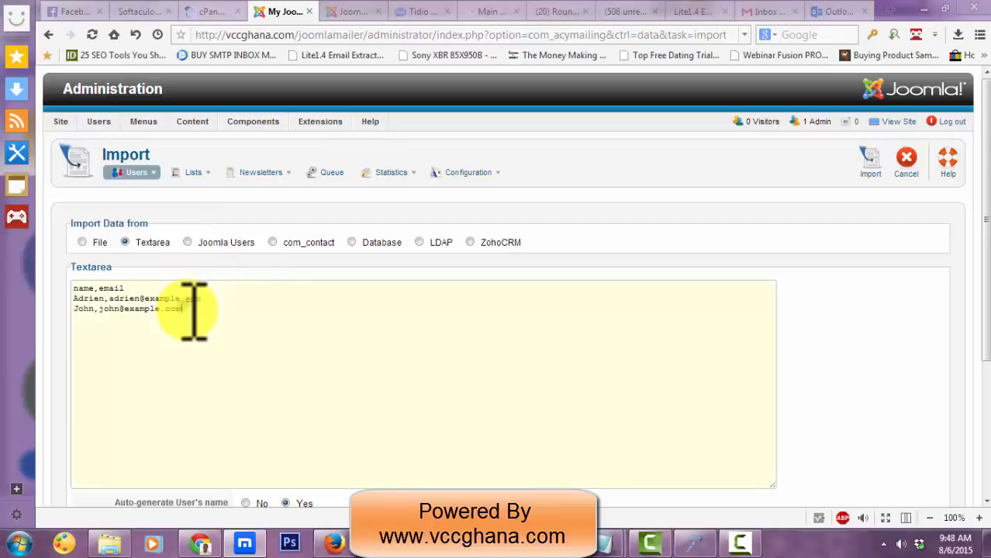
{"action": "left_click_drag", "start_coordinate": [195, 313], "coordinate": [65, 285]}
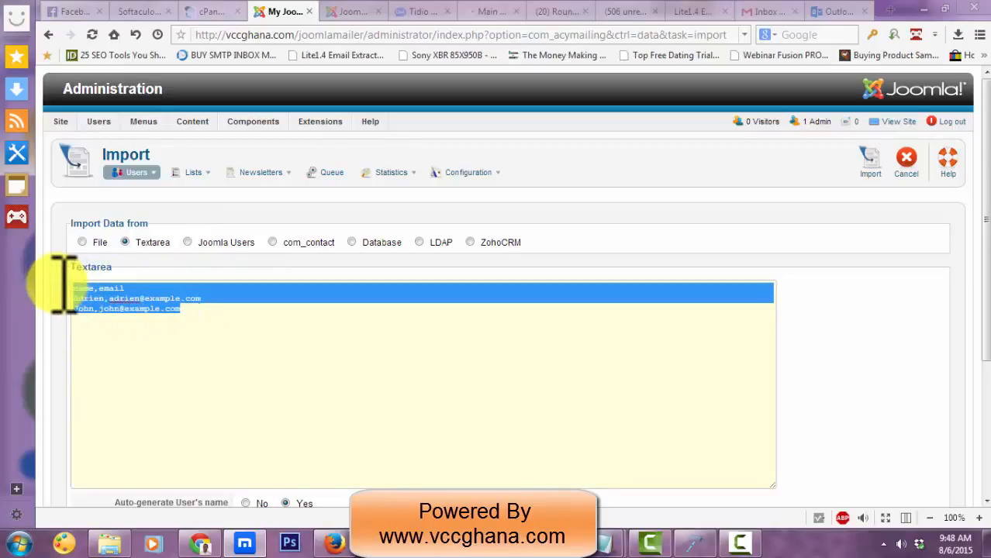
{"action": "key", "text": "BackSpace"}
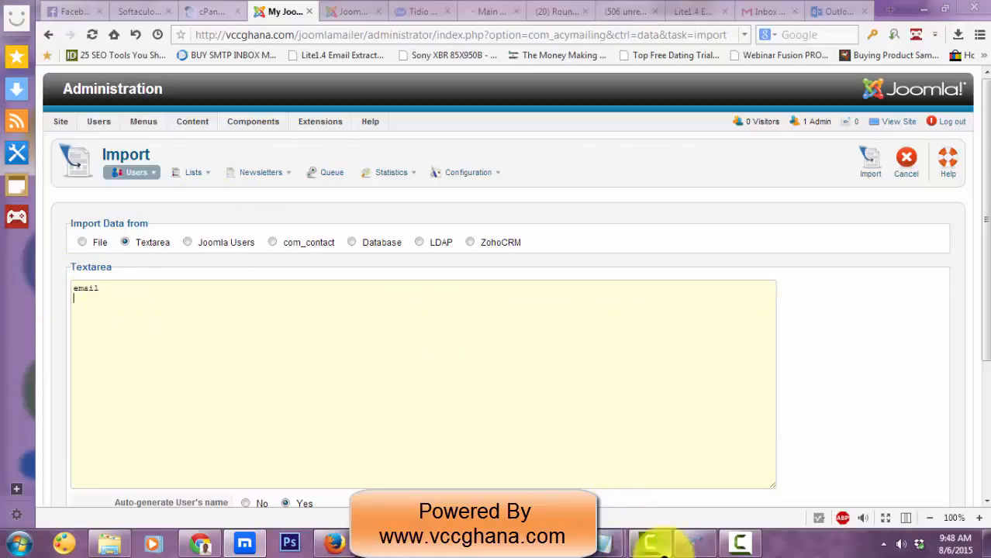
Step: Copy all addresses from the "vcc list good" file in Notepad and paste them below the "email" header in the import textarea
{"action": "left_click", "coordinate": [920, 7]}
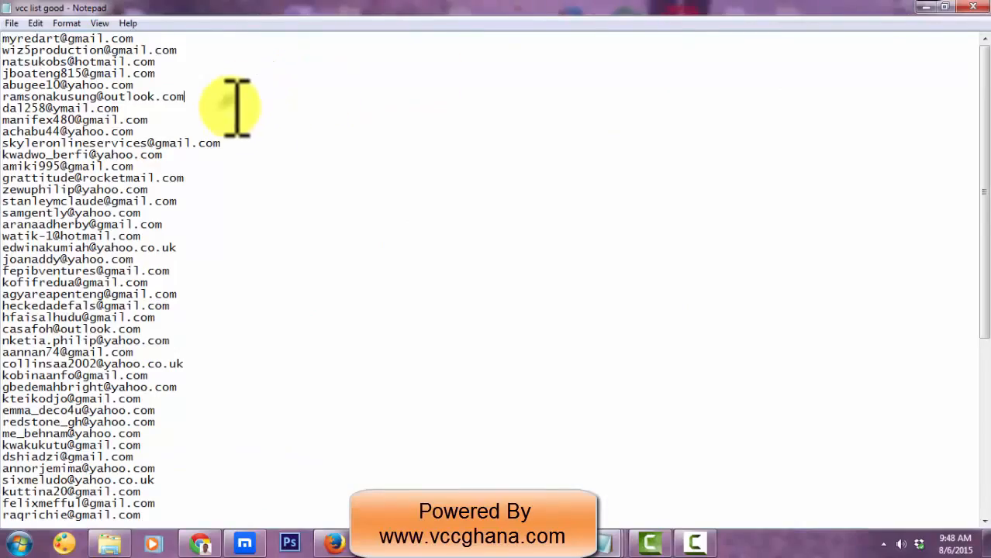
{"action": "double_click", "coordinate": [236, 109]}
{"action": "key", "text": "ctrl+a"}
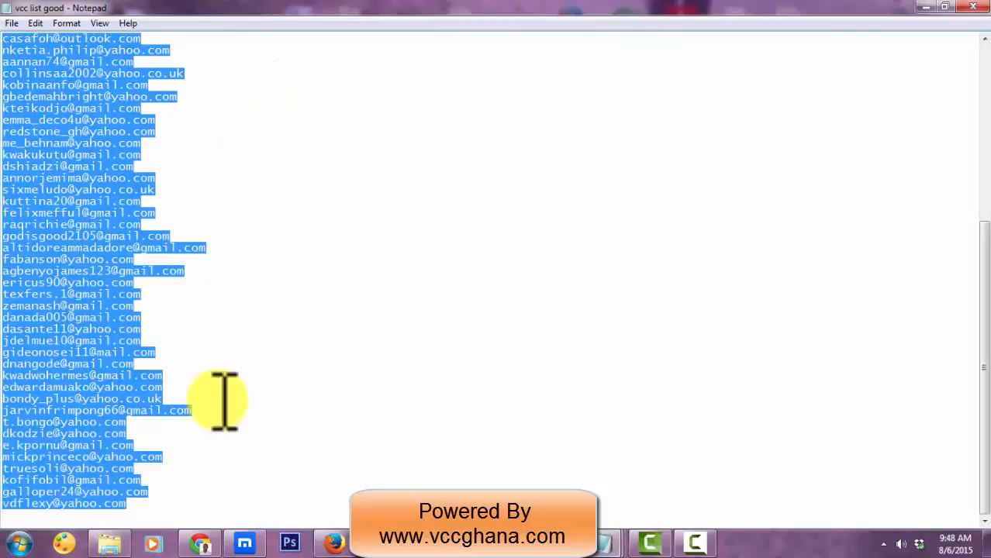
{"action": "left_click", "coordinate": [247, 540]}
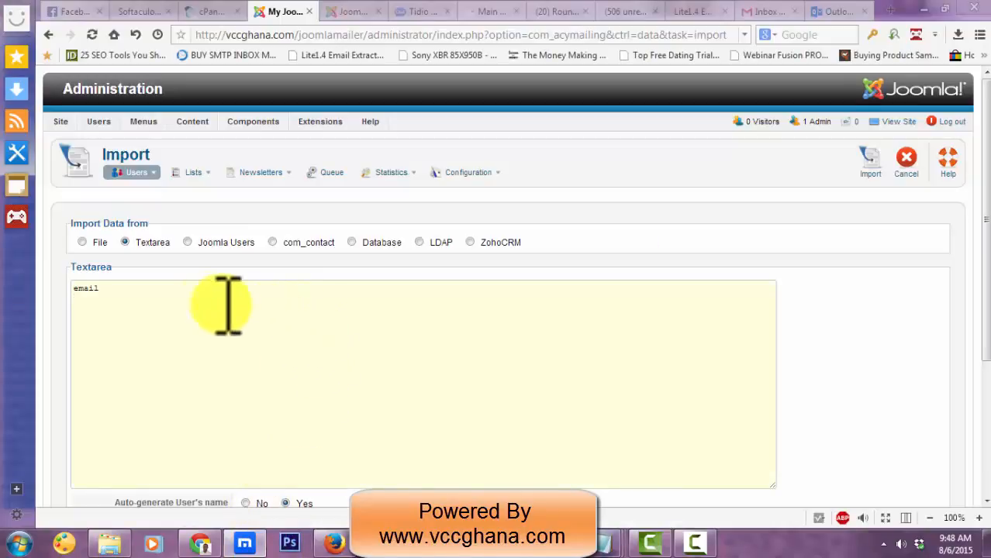
{"action": "key", "text": "ctrl+v"}
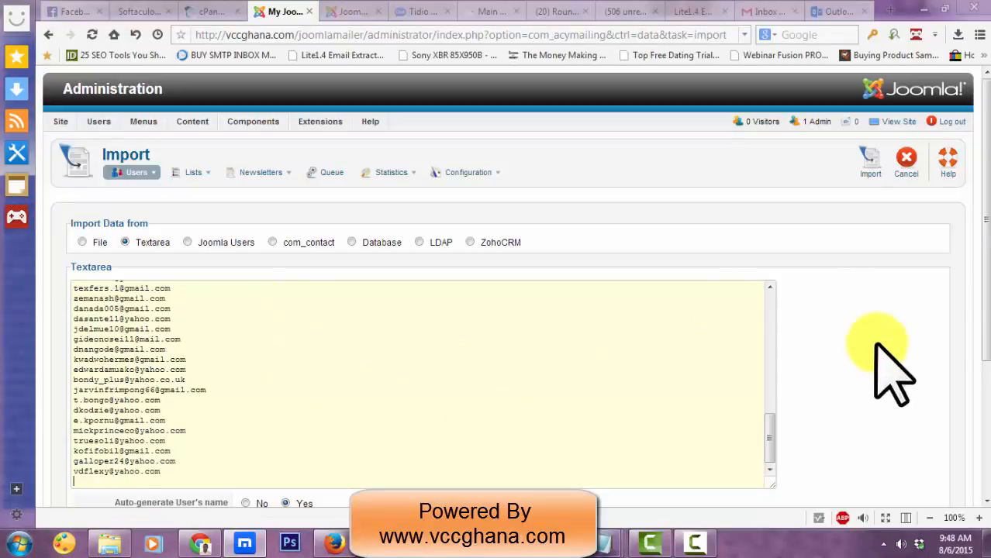
Step: Set the imported users to be subscribed to "vccghana list1" and run the import
{"action": "left_click_drag", "start_coordinate": [983, 229], "coordinate": [983, 347]}
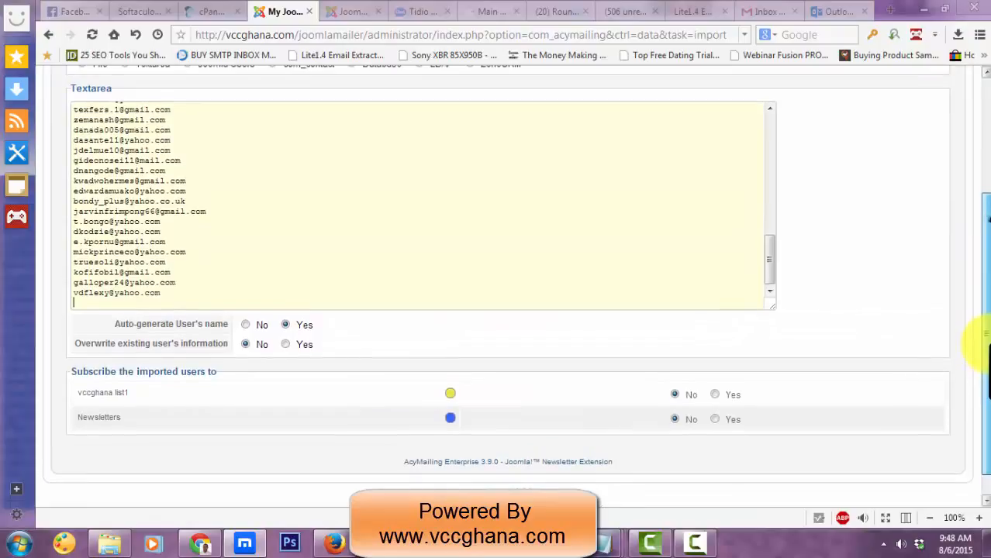
{"action": "scroll", "coordinate": [980, 329], "scroll_direction": "down", "scroll_amount": 1}
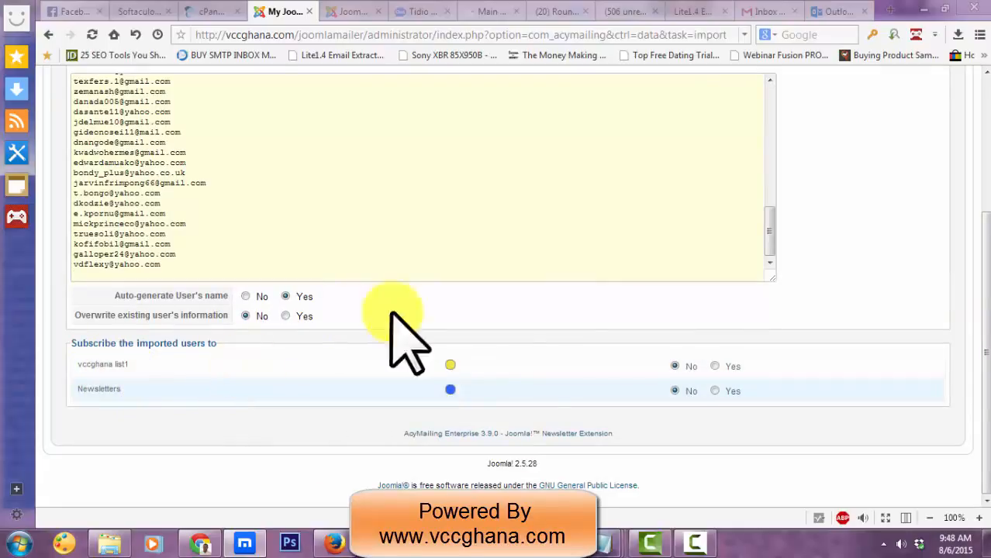
{"action": "left_click", "coordinate": [715, 366]}
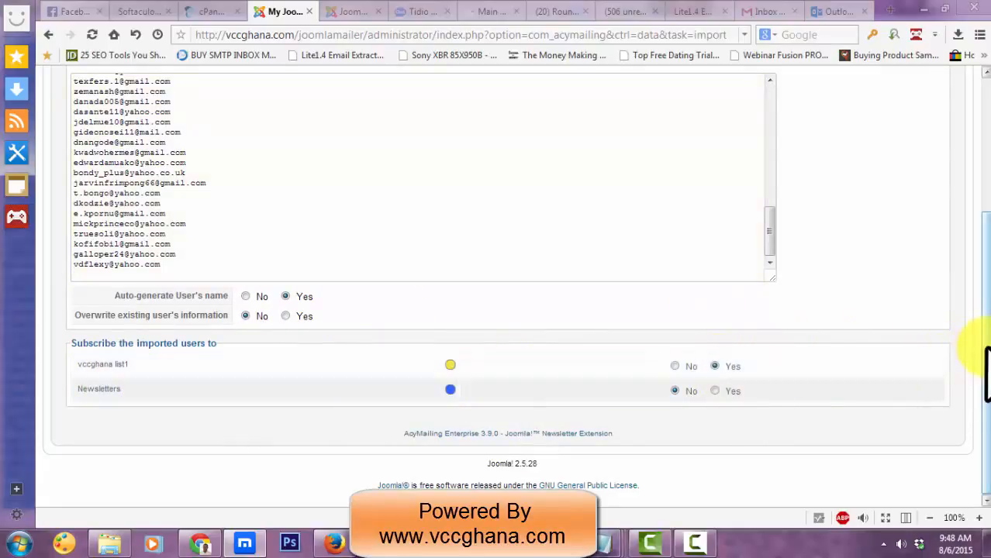
{"action": "left_click_drag", "start_coordinate": [985, 341], "coordinate": [987, 225]}
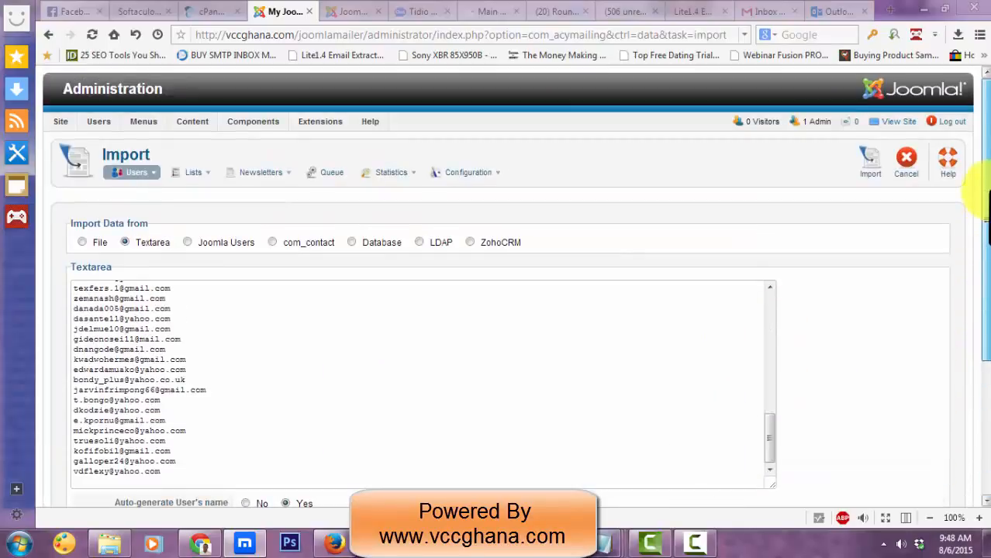
{"action": "left_click", "coordinate": [868, 155]}
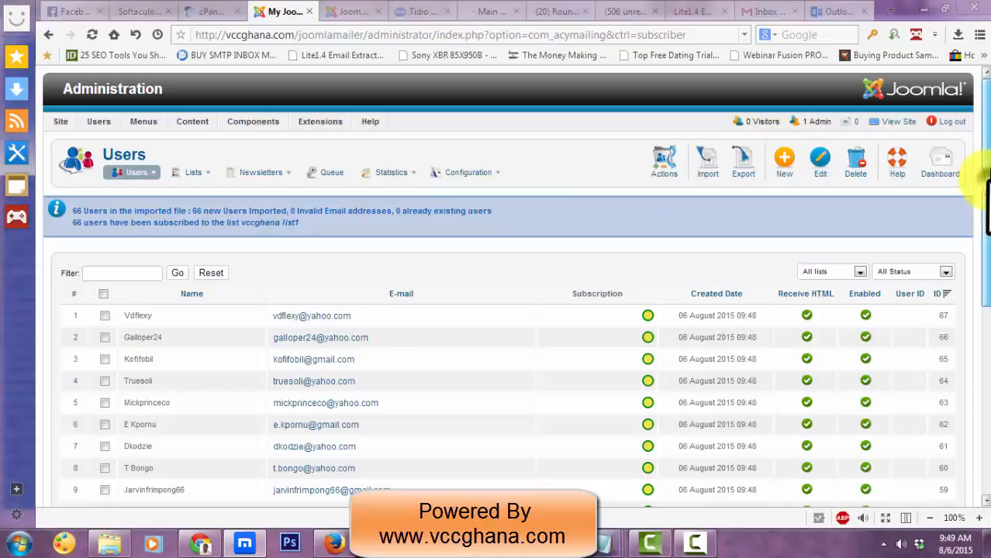
Step: Open AcyMailing's Newsletters page from the users overview and switch to the browser tab with the Joomla website
{"action": "mouse_move", "coordinate": [988, 186]}
{"action": "left_mouse_down"}
{"action": "mouse_move", "coordinate": [952, 409]}
{"action": "mouse_move", "coordinate": [983, 179]}
{"action": "left_mouse_up"}
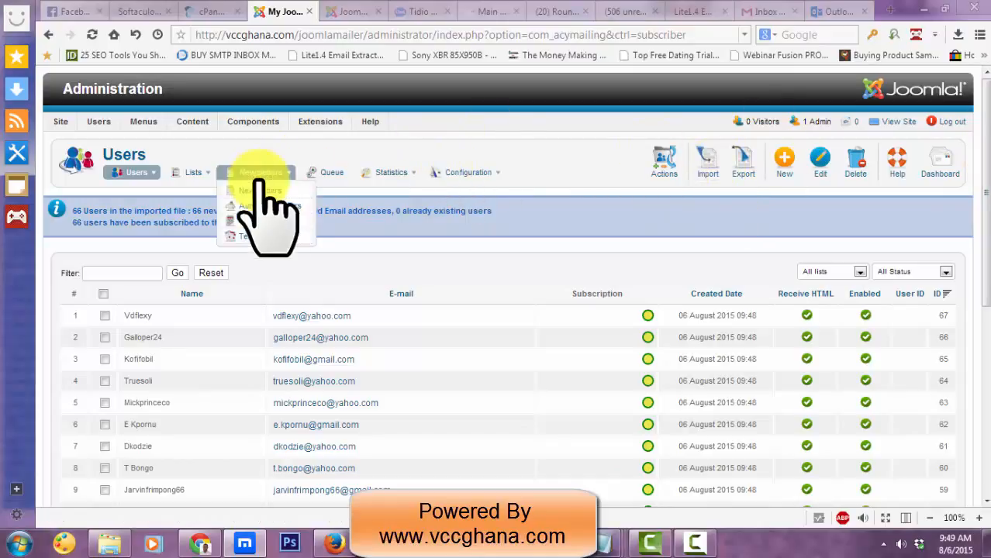
{"action": "mouse_move", "coordinate": [281, 172]}
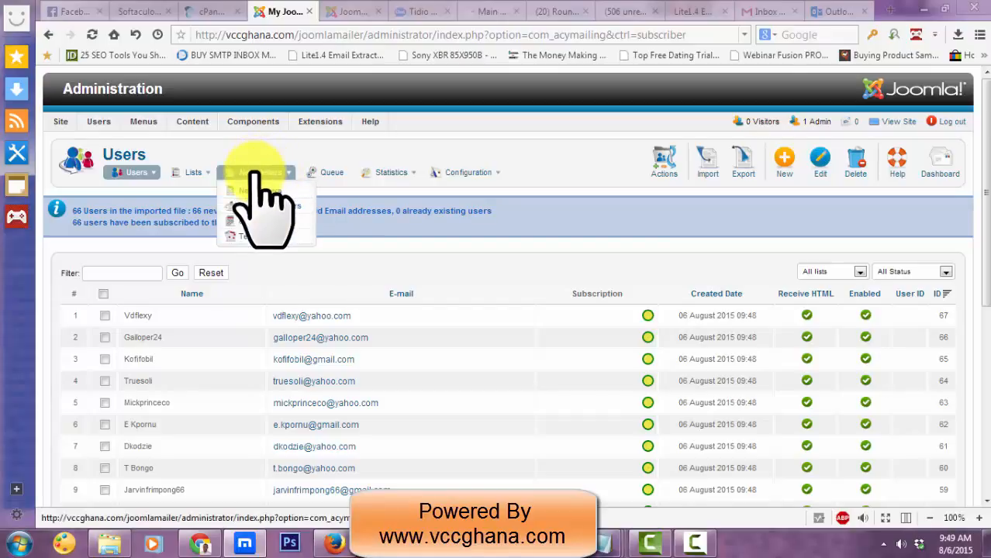
{"action": "left_click", "coordinate": [261, 190]}
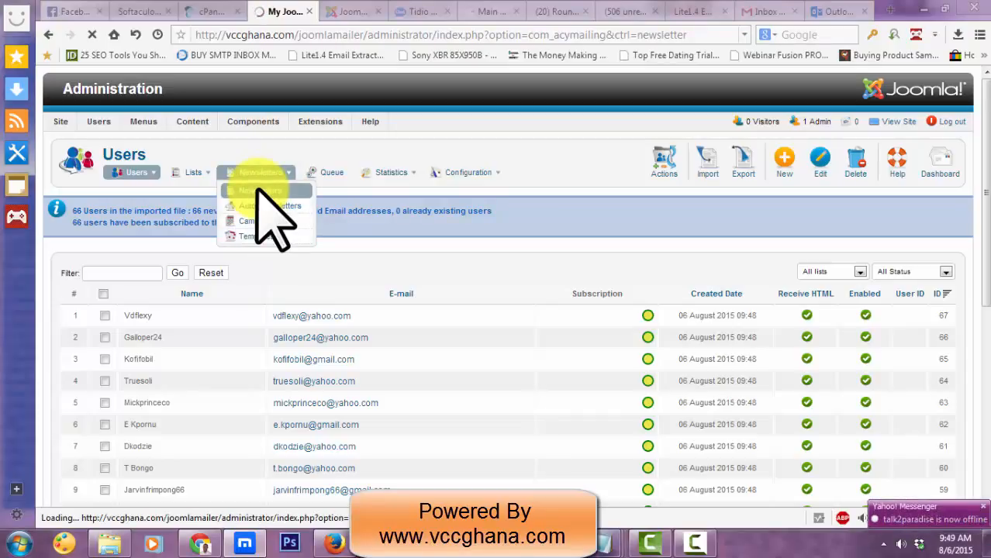
{"action": "left_click", "coordinate": [347, 10]}
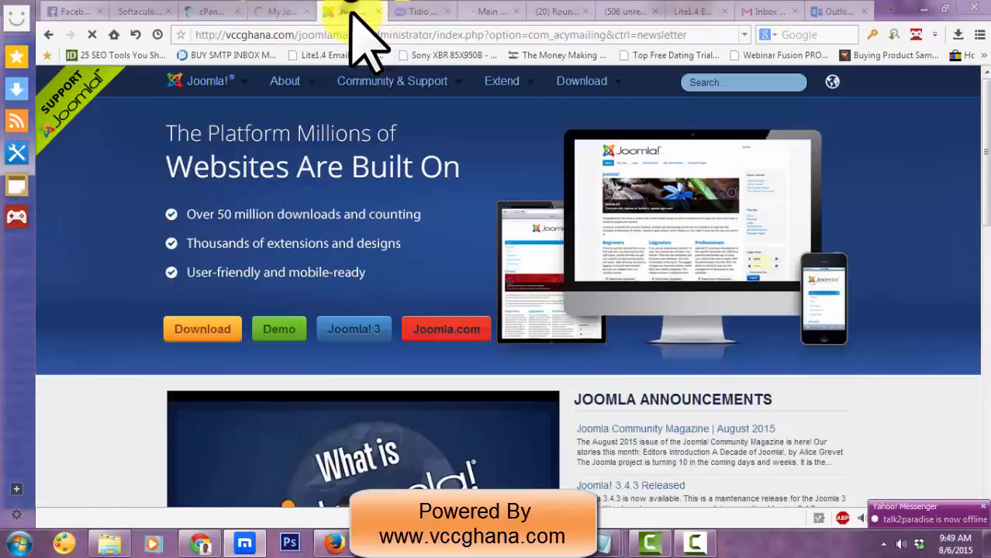
Step: Load vccghana.com in the browser tab that shows the Joomla website
{"action": "left_click", "coordinate": [266, 35]}
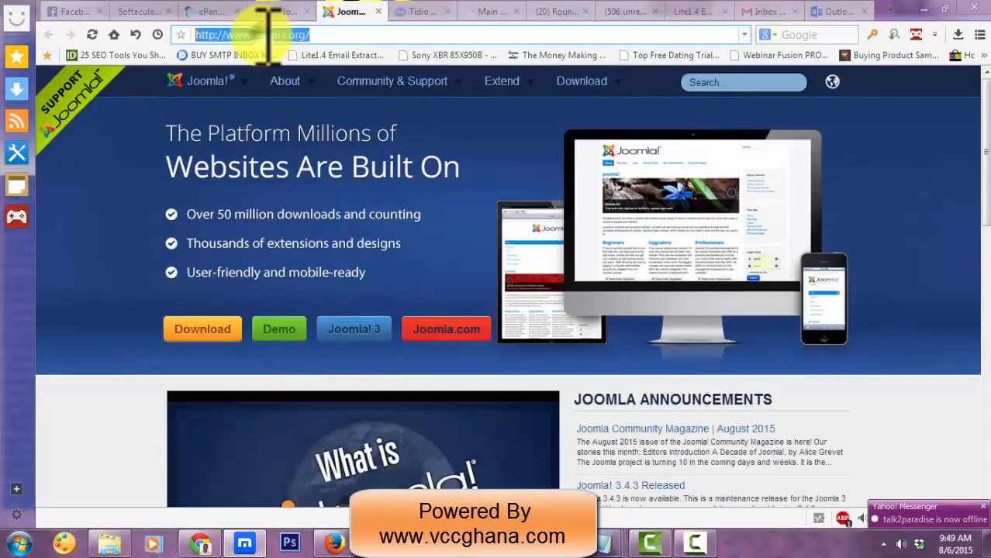
{"action": "type", "text": "vcc"}
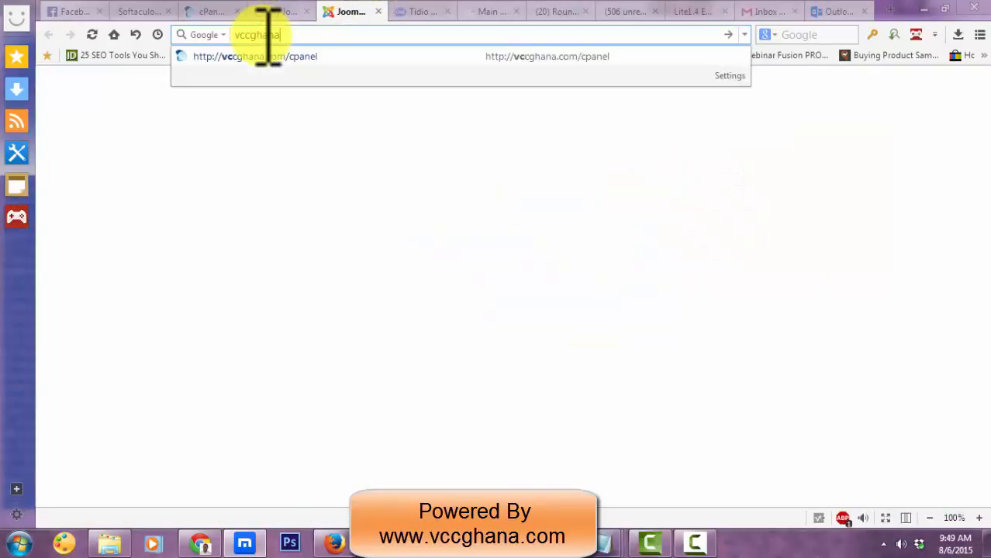
{"action": "type", "text": "ghana.com"}
{"action": "key", "text": "Return"}
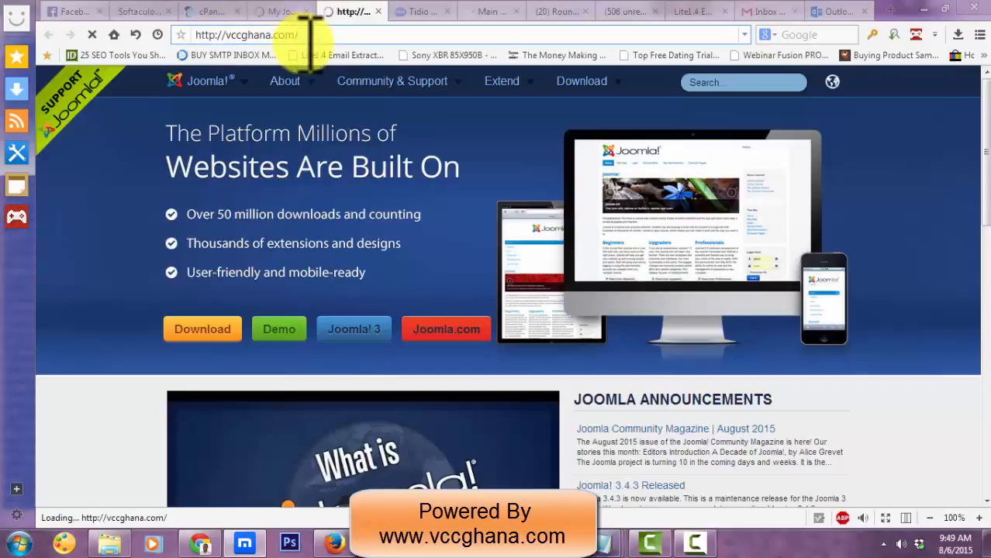
Step: Return to the new newsletter form, set Published to Yes and enter the subject "How to get free sample products from china"
{"action": "left_click", "coordinate": [283, 13]}
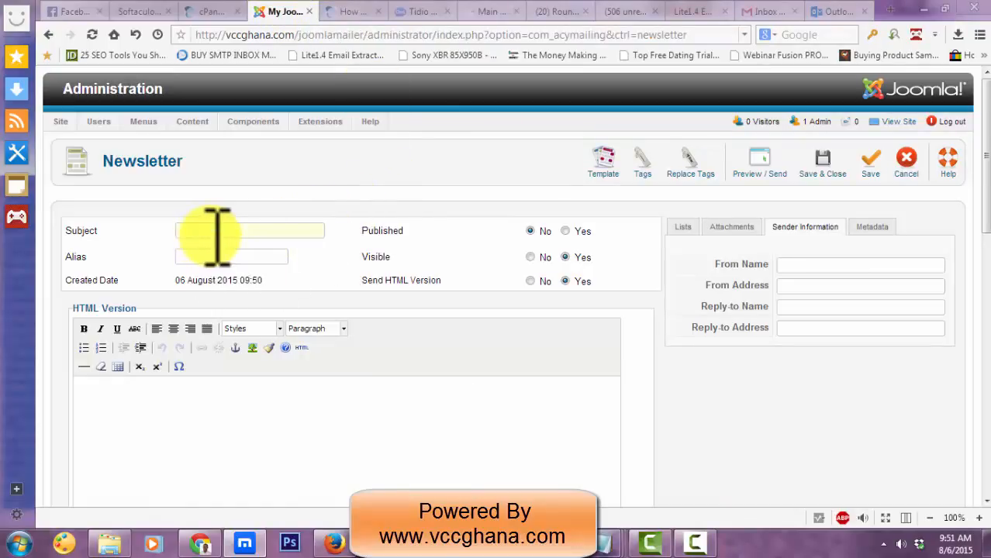
{"action": "left_click", "coordinate": [566, 231]}
{"action": "left_click", "coordinate": [255, 229]}
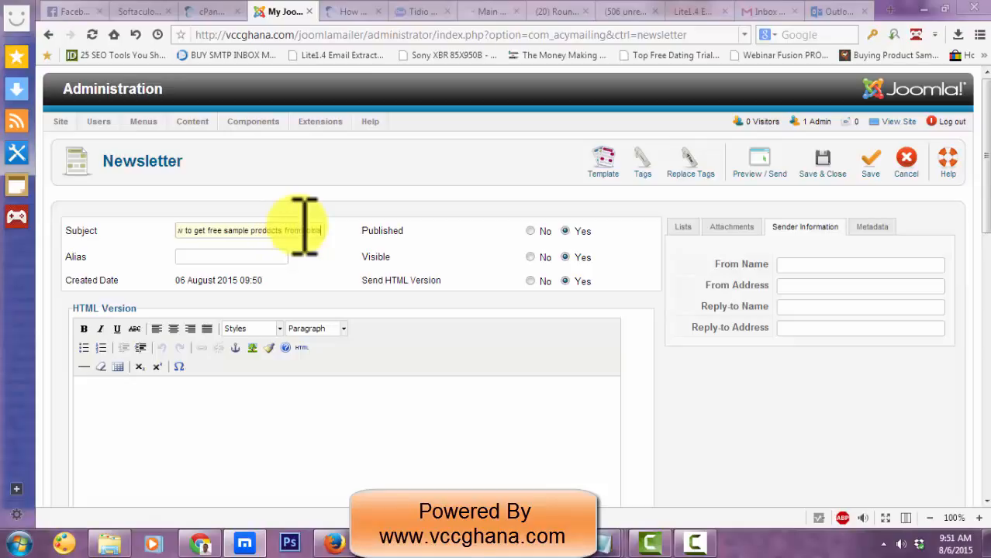
{"action": "left_click", "coordinate": [126, 402]}
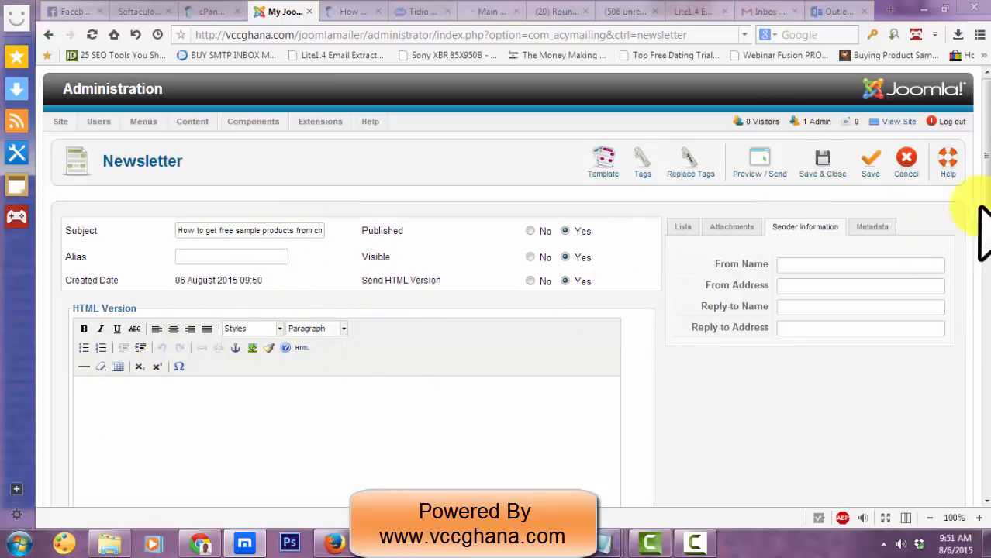
Step: Copy the first two paragraphs of the vccghana.com post on free samples from China and paste them into the newsletter's HTML version
{"action": "scroll", "coordinate": [976, 198], "scroll_direction": "down", "scroll_amount": 1}
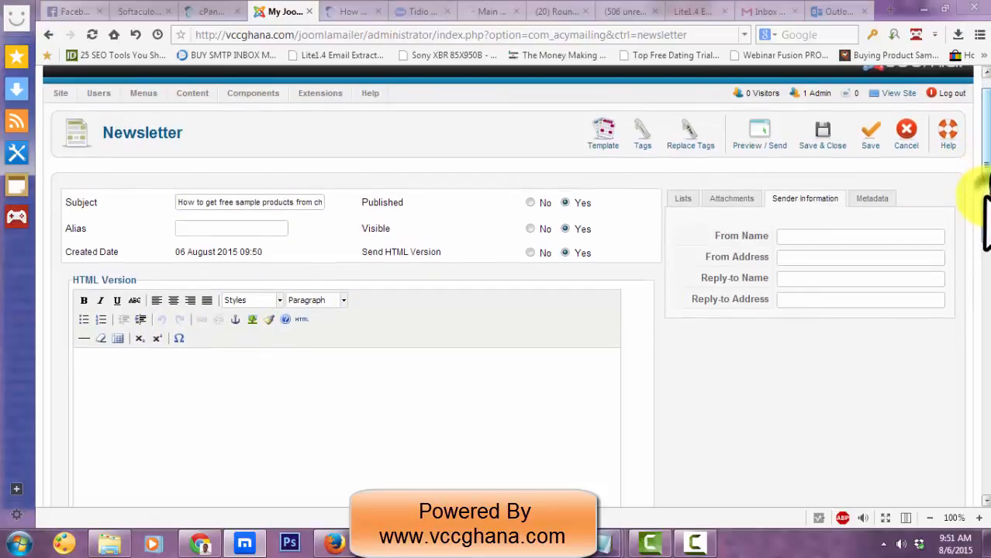
{"action": "left_click", "coordinate": [341, 11]}
{"action": "scroll", "coordinate": [985, 148], "scroll_direction": "down", "scroll_amount": 1}
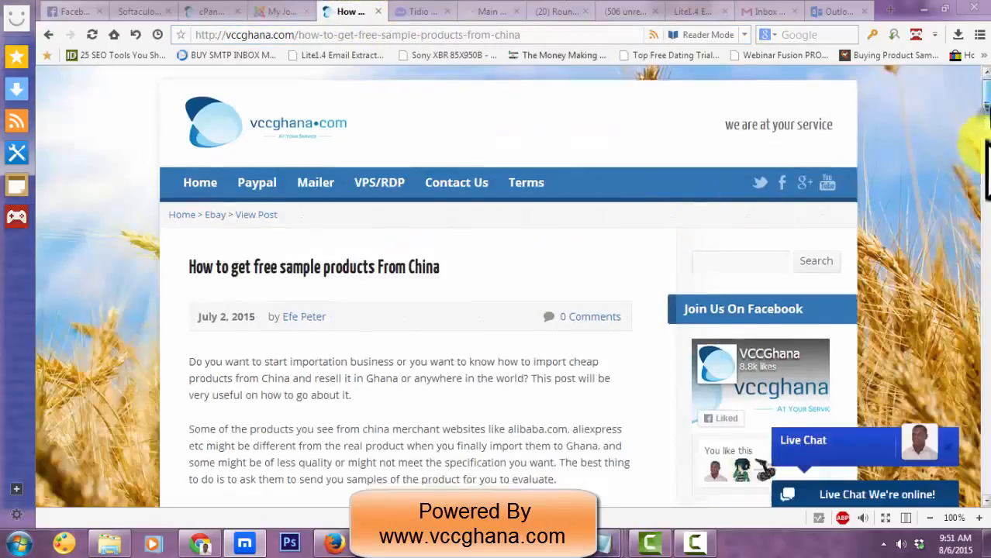
{"action": "scroll", "coordinate": [985, 151], "scroll_direction": "down", "scroll_amount": 7}
{"action": "scroll", "coordinate": [985, 151], "scroll_direction": "up", "scroll_amount": 4}
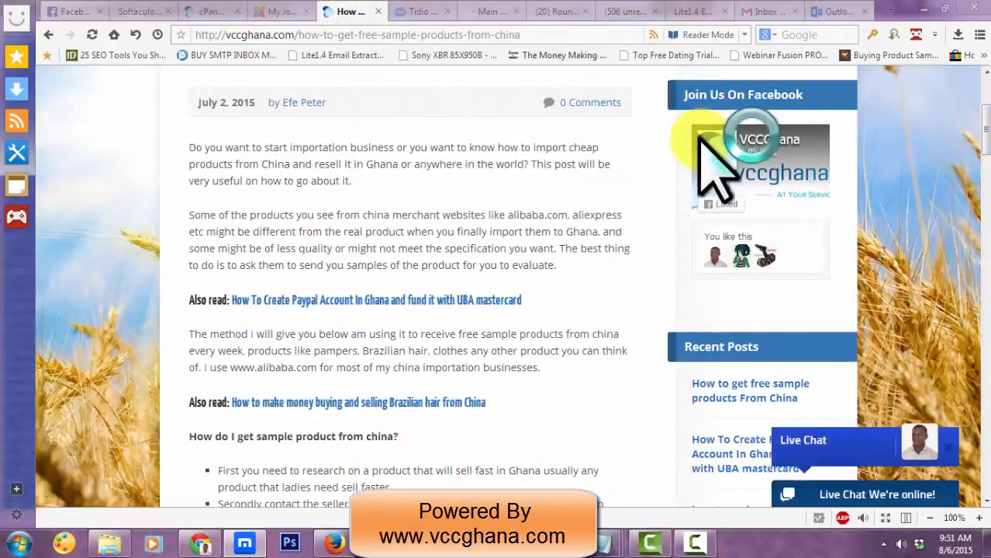
{"action": "left_click_drag", "start_coordinate": [560, 267], "coordinate": [194, 133]}
{"action": "key", "text": "ctrl+c"}
{"action": "left_click", "coordinate": [275, 11]}
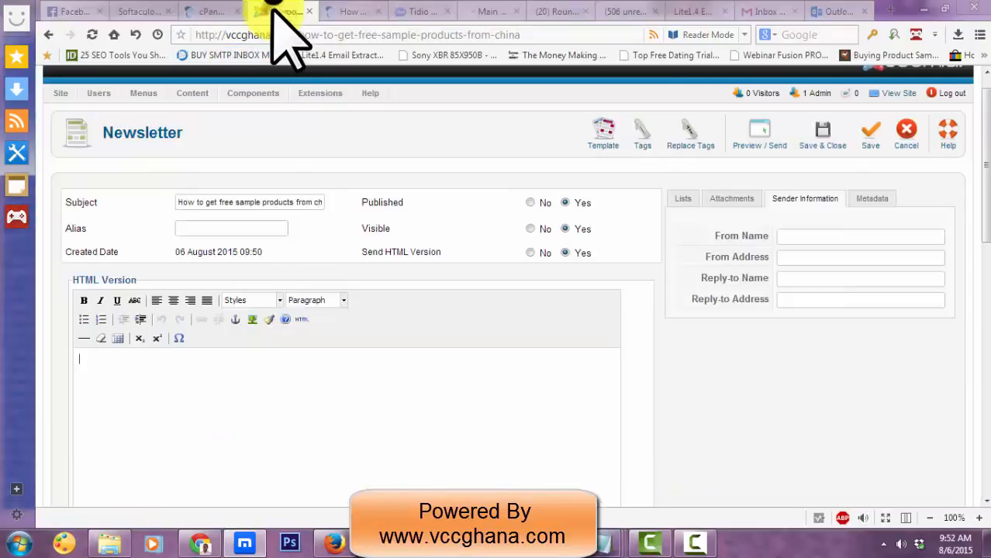
{"action": "left_click", "coordinate": [140, 399]}
{"action": "key", "text": "ctrl+v"}
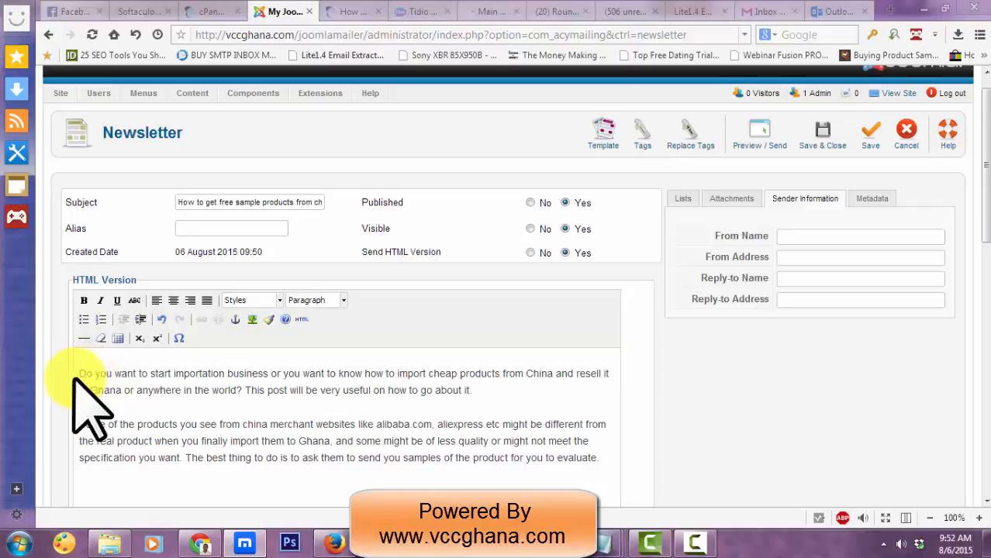
Step: Insert the greeting "Hi," before the first sentence of the newsletter body
{"action": "type", "text": "Hi"}
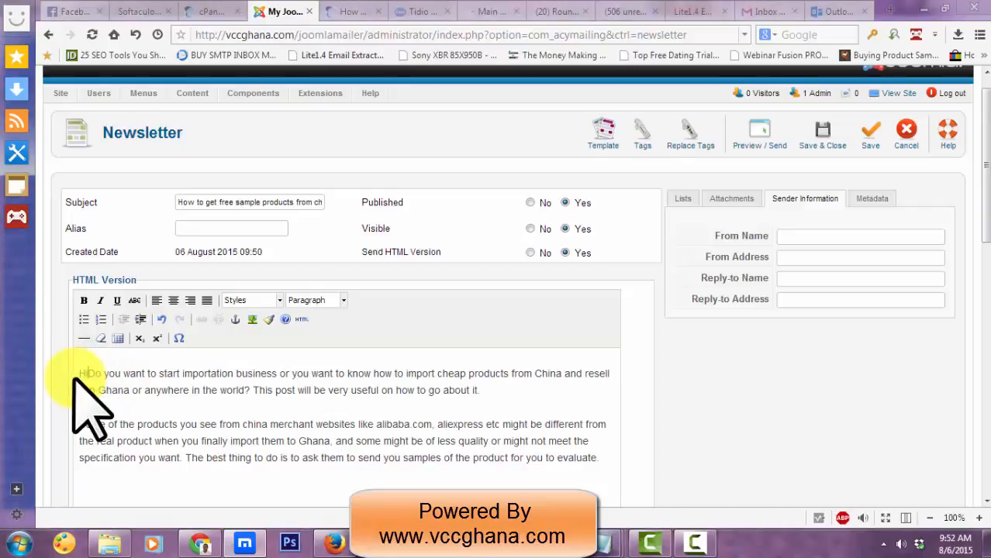
{"action": "type", "text": " Fr"}
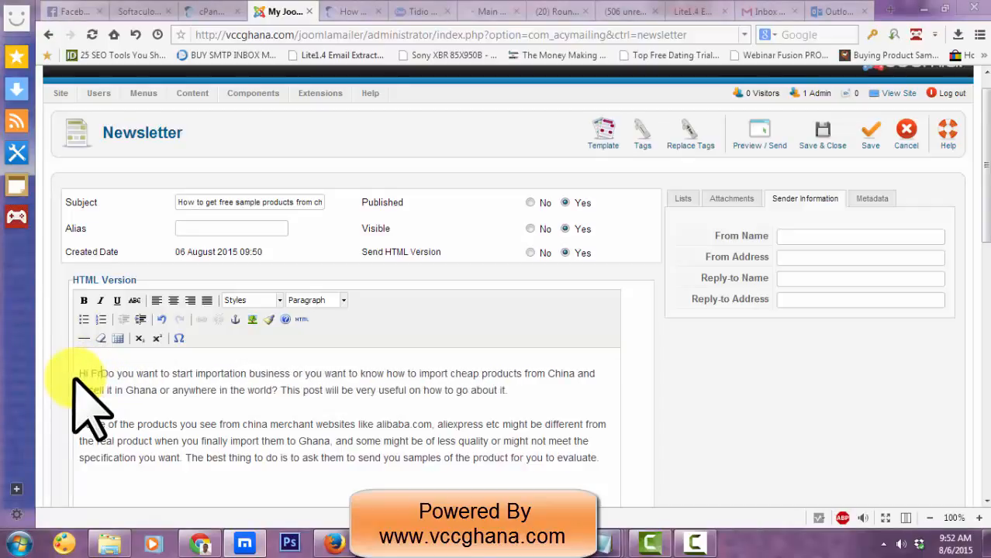
{"action": "type", "text": "iend"}
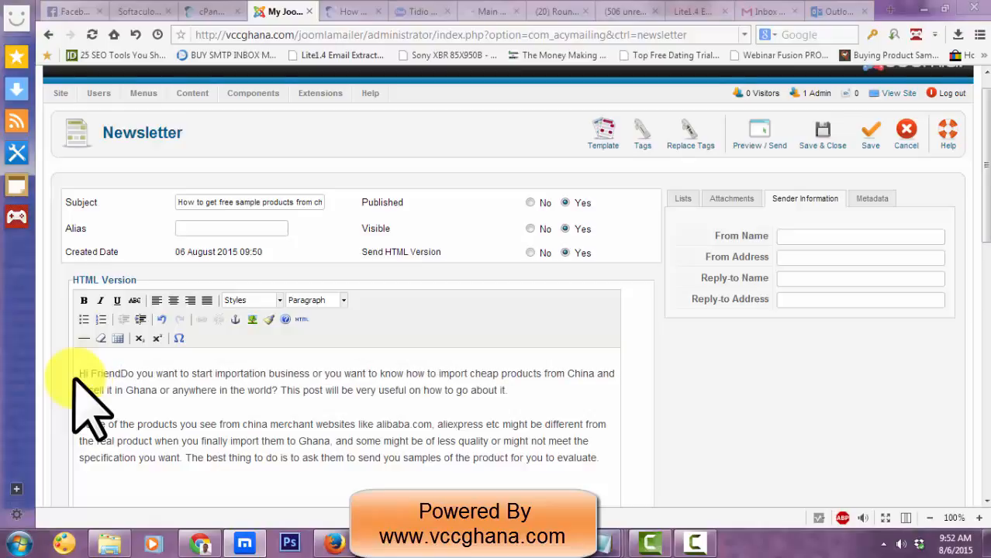
{"action": "key", "text": "BackSpace"}
{"action": "key", "text": "BackSpace"}
{"action": "key", "text": "BackSpace"}
{"action": "key", "text": "BackSpace"}
{"action": "key", "text": "BackSpace"}
{"action": "key", "text": "BackSpace"}
{"action": "key", "text": "BackSpace"}
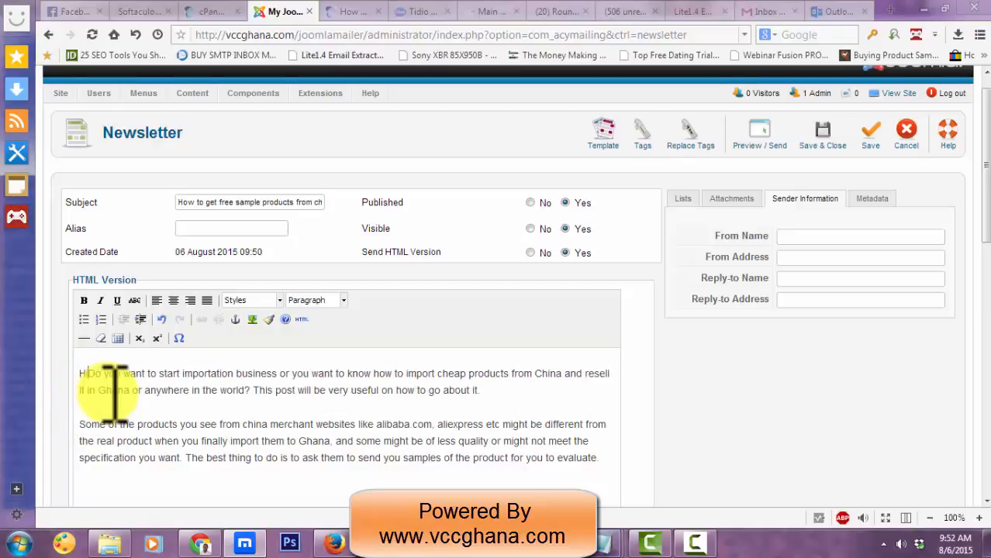
{"action": "key", "text": "BackSpace"}
{"action": "type", "text": "i,"}
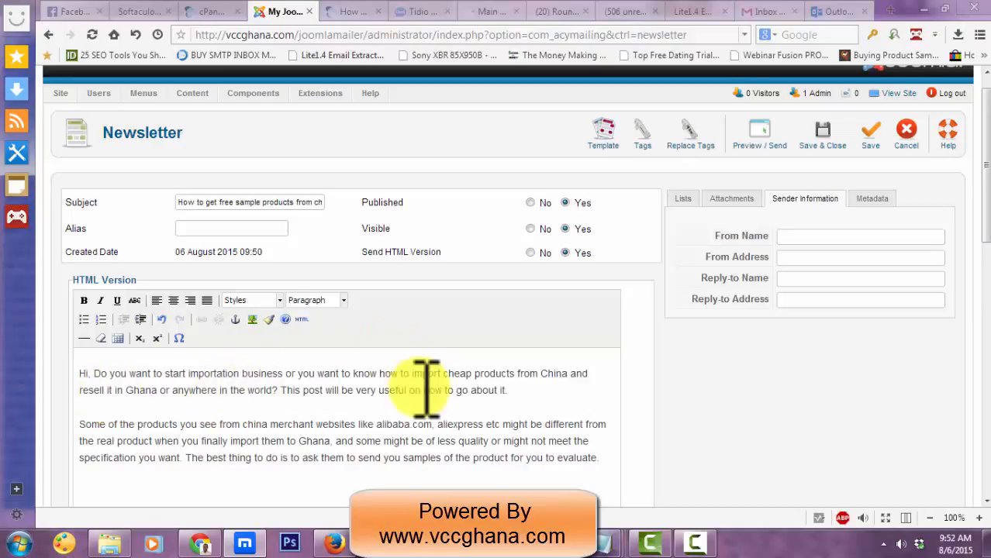
{"action": "left_click_drag", "start_coordinate": [987, 163], "coordinate": [974, 187]}
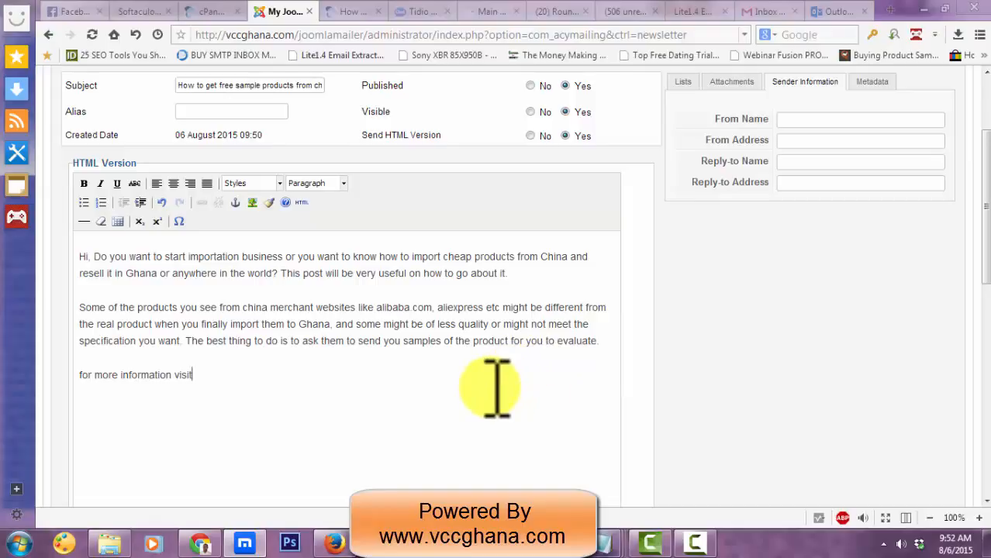
{"action": "left_click", "coordinate": [350, 14]}
{"action": "left_click", "coordinate": [347, 35]}
{"action": "key", "text": "ctrl+c"}
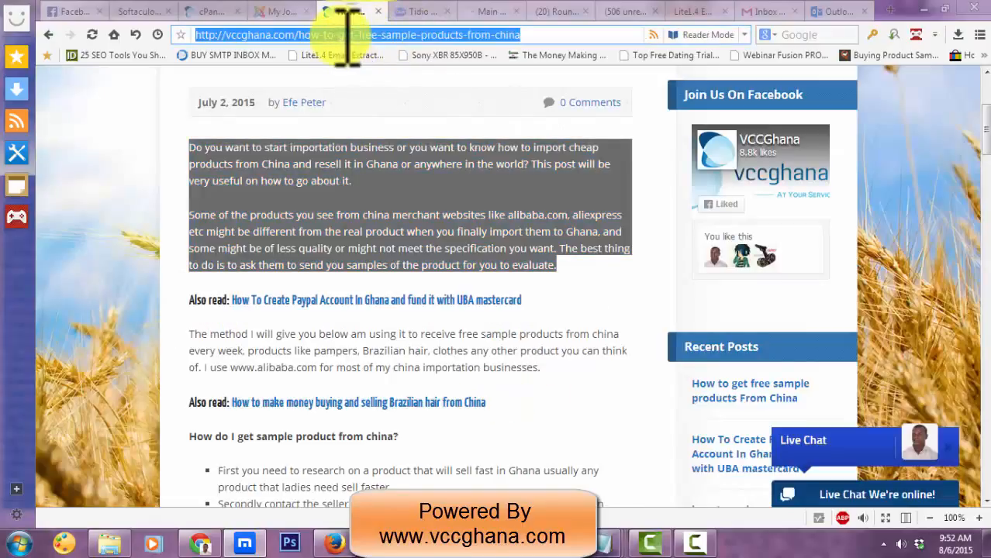
{"action": "left_click", "coordinate": [283, 12]}
{"action": "left_click", "coordinate": [208, 384]}
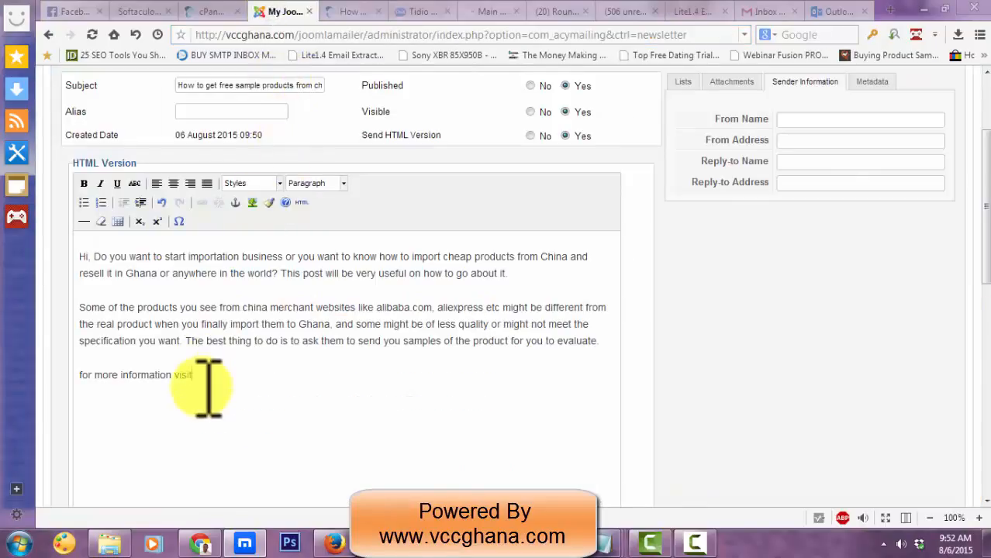
{"action": "key", "text": "ctrl+v"}
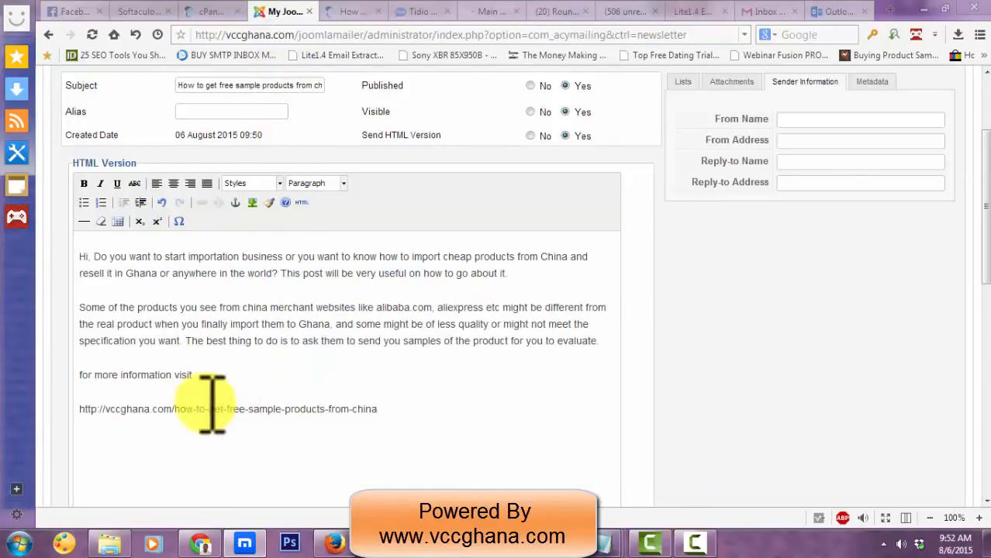
Step: Fill in the sender's From Name and From Address, and reuse them as the Reply-to Name and Reply-to Address
{"action": "scroll", "coordinate": [975, 205], "scroll_direction": "up", "scroll_amount": 3}
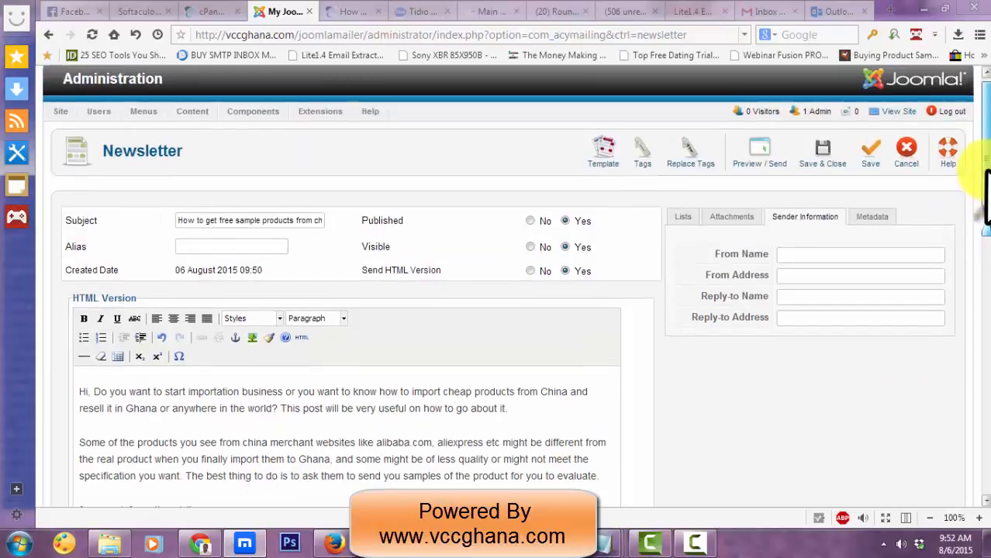
{"action": "left_click", "coordinate": [823, 259]}
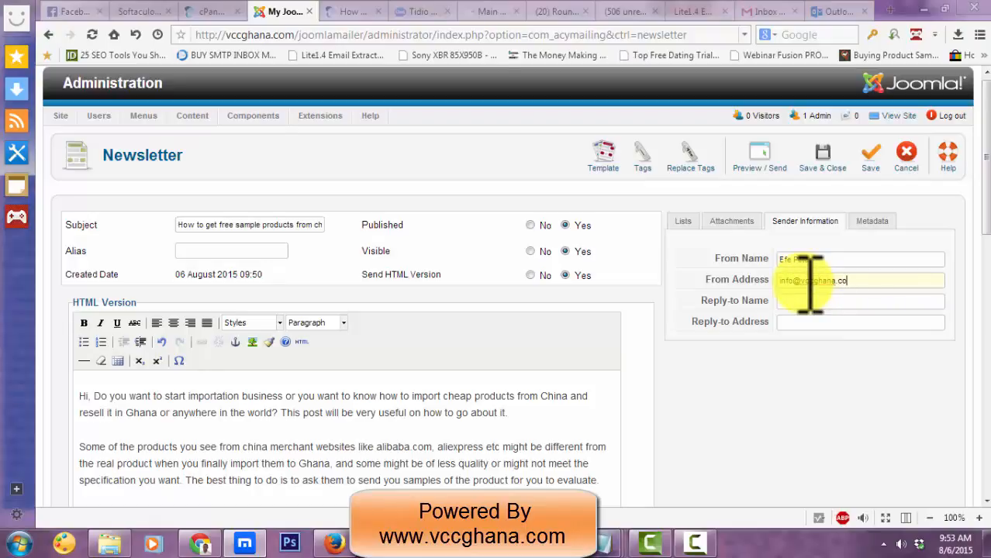
{"action": "type", "text": "m"}
{"action": "left_click", "coordinate": [832, 302]}
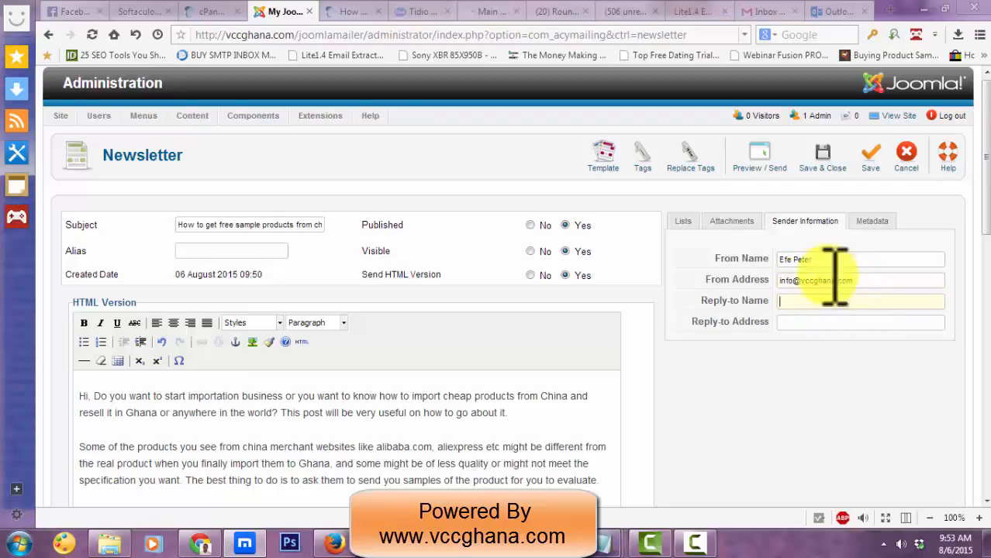
{"action": "left_click_drag", "start_coordinate": [811, 259], "coordinate": [766, 259]}
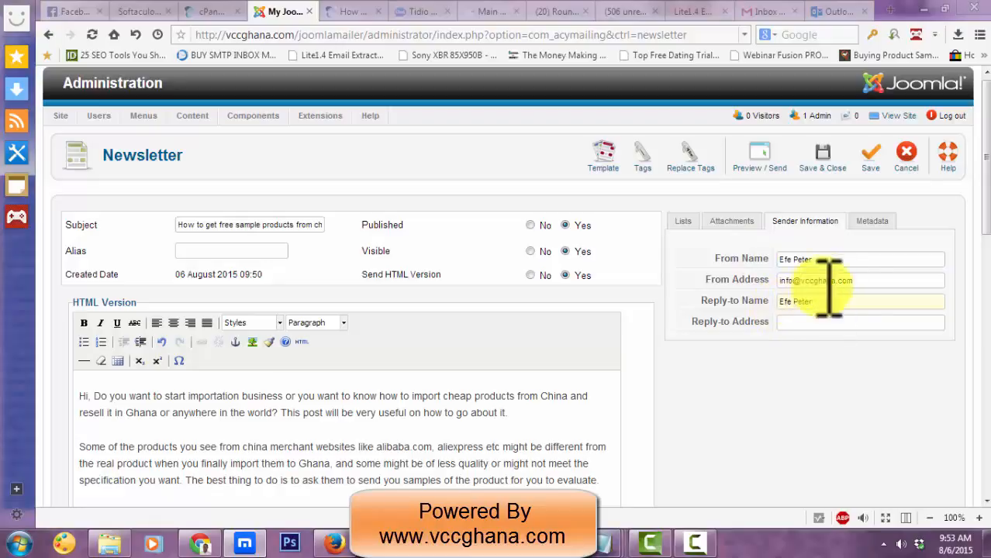
{"action": "left_click_drag", "start_coordinate": [858, 281], "coordinate": [749, 283]}
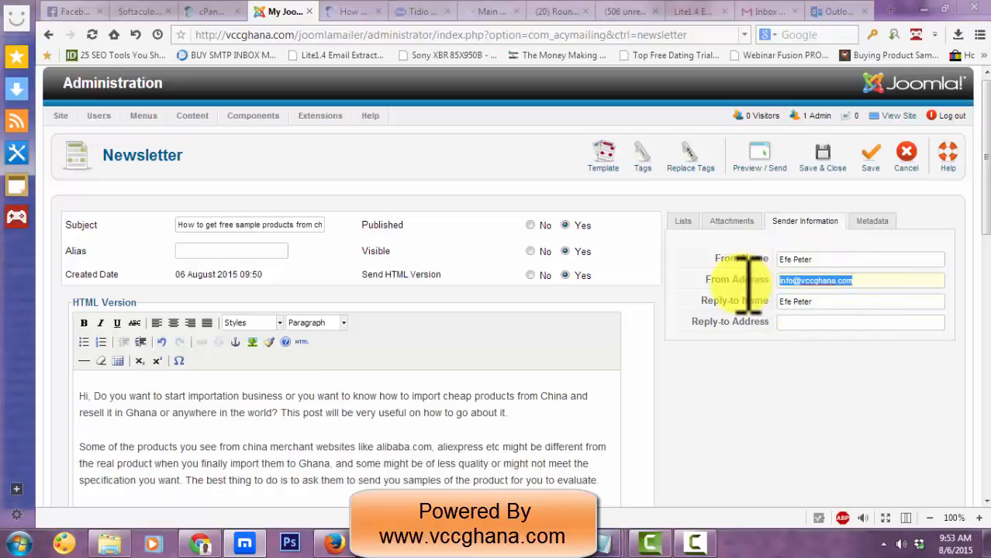
{"action": "left_click", "coordinate": [802, 323]}
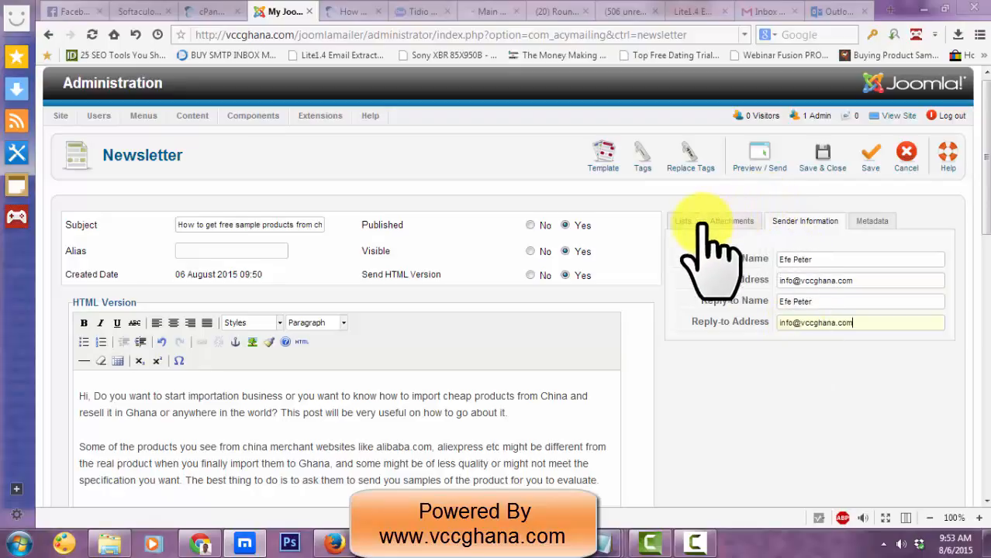
Step: Set "vccghana list1" as a recipient of the newsletter and look through its attachment, sender and metadata settings
{"action": "left_click", "coordinate": [685, 222]}
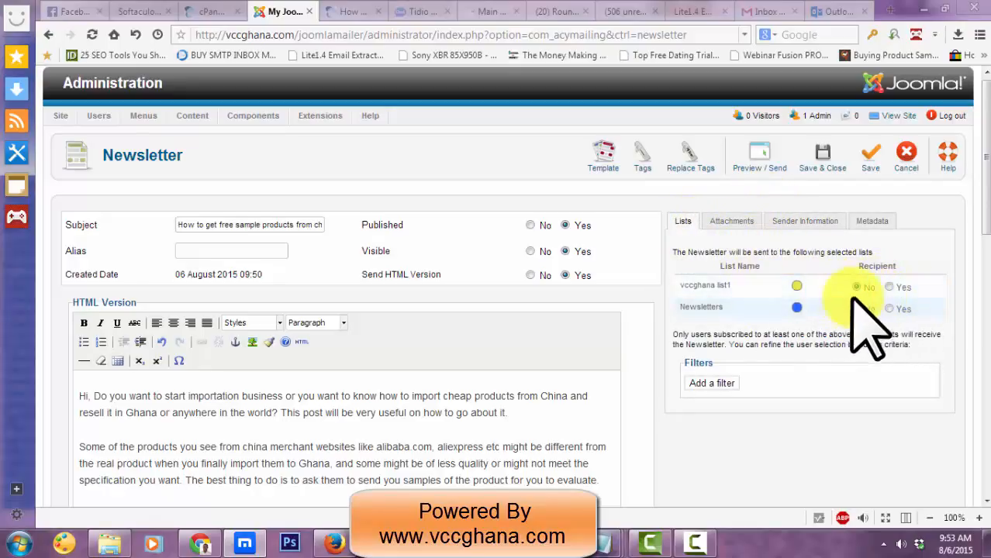
{"action": "left_click", "coordinate": [889, 286]}
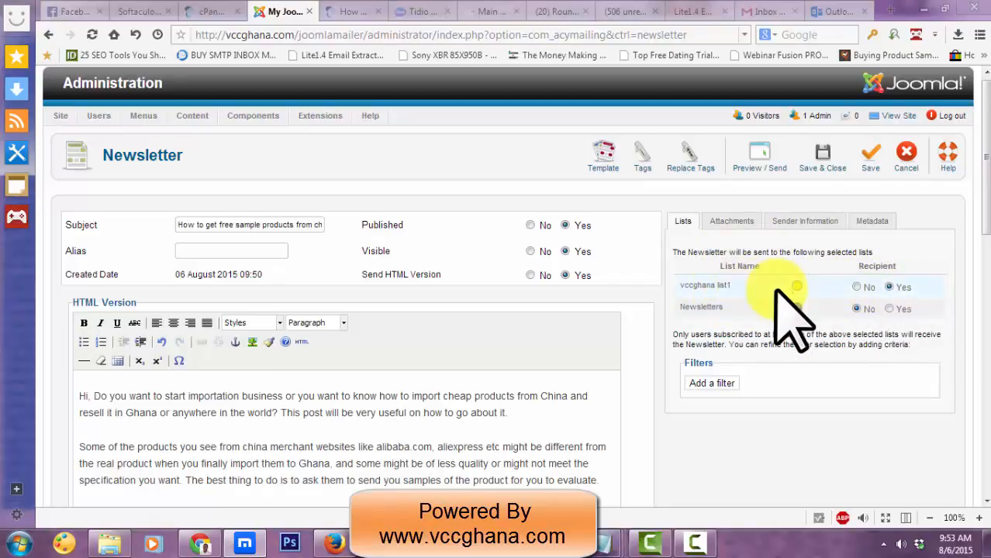
{"action": "left_click", "coordinate": [723, 222]}
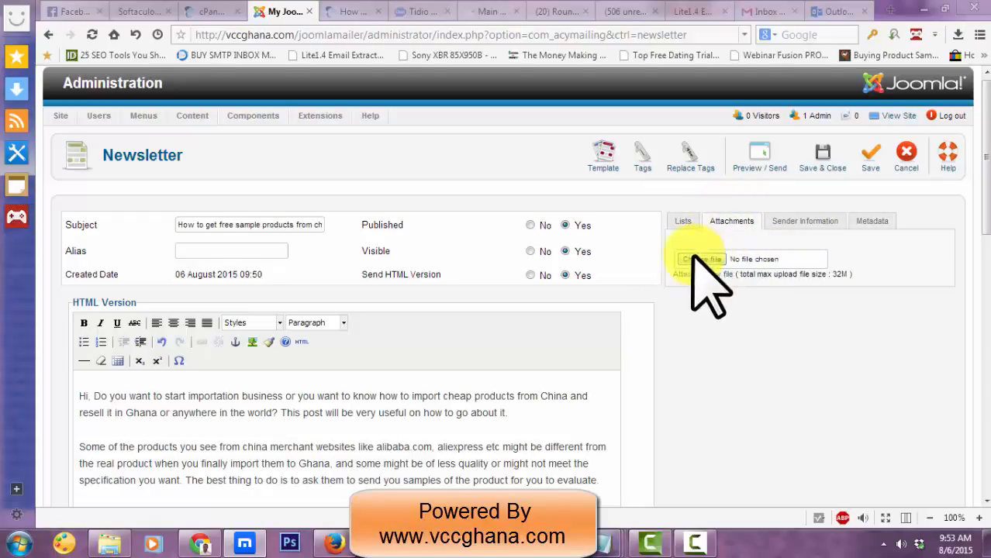
{"action": "left_click", "coordinate": [789, 221]}
{"action": "left_click", "coordinate": [871, 221]}
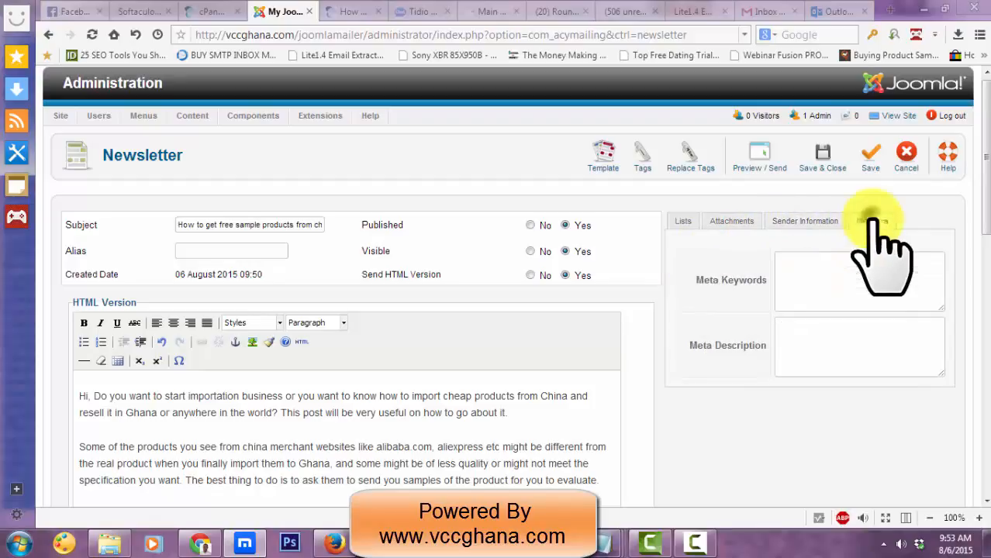
{"action": "left_click", "coordinate": [726, 222]}
{"action": "left_click", "coordinate": [685, 222]}
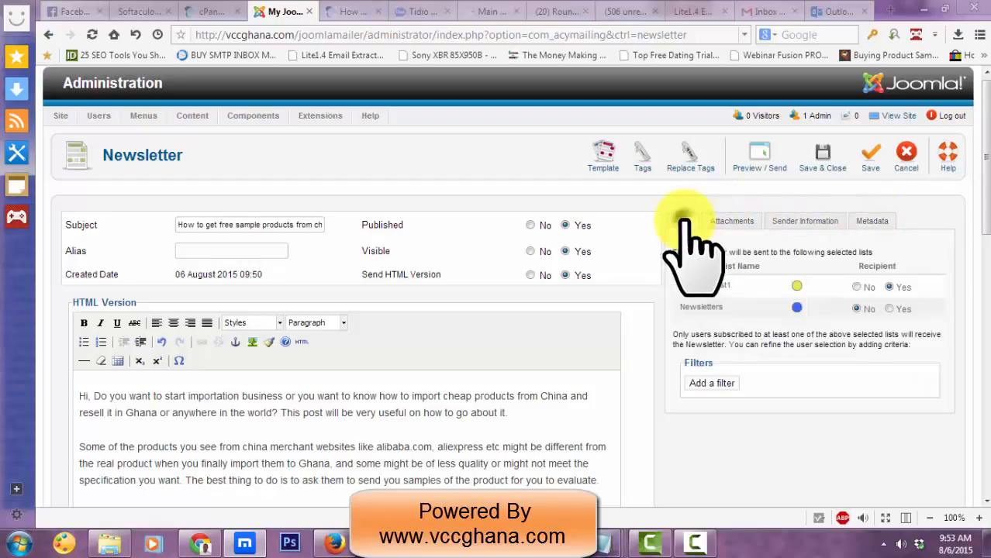
{"action": "left_click", "coordinate": [884, 288]}
Step: Save the newsletter by opening its preview, and read through the HTML version
{"action": "left_click_drag", "start_coordinate": [985, 205], "coordinate": [984, 173]}
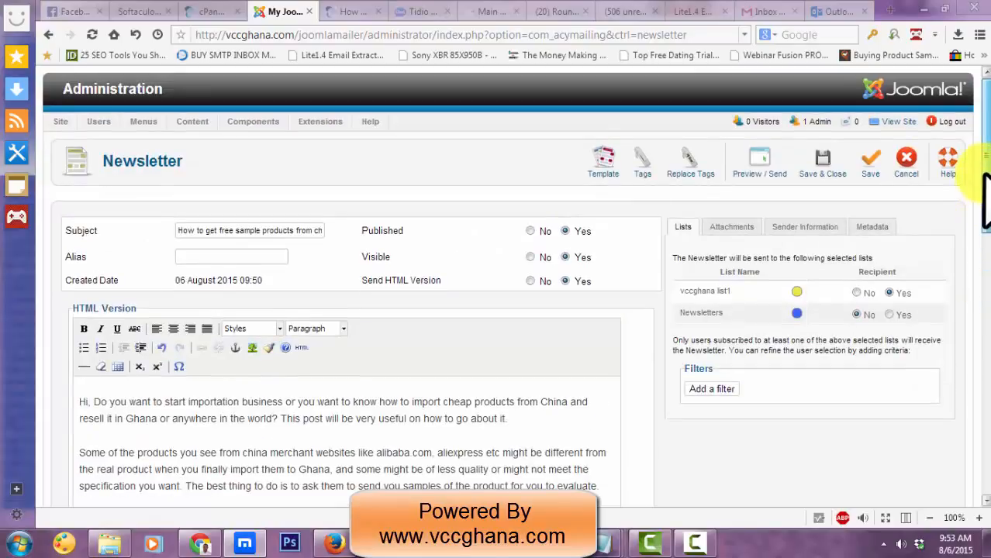
{"action": "left_click", "coordinate": [758, 157]}
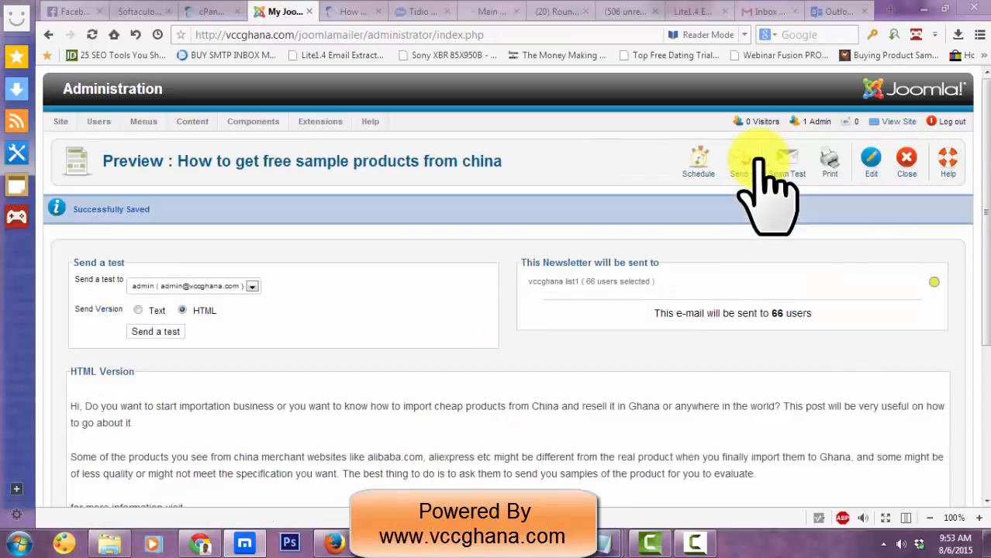
{"action": "left_click_drag", "start_coordinate": [986, 103], "coordinate": [987, 186]}
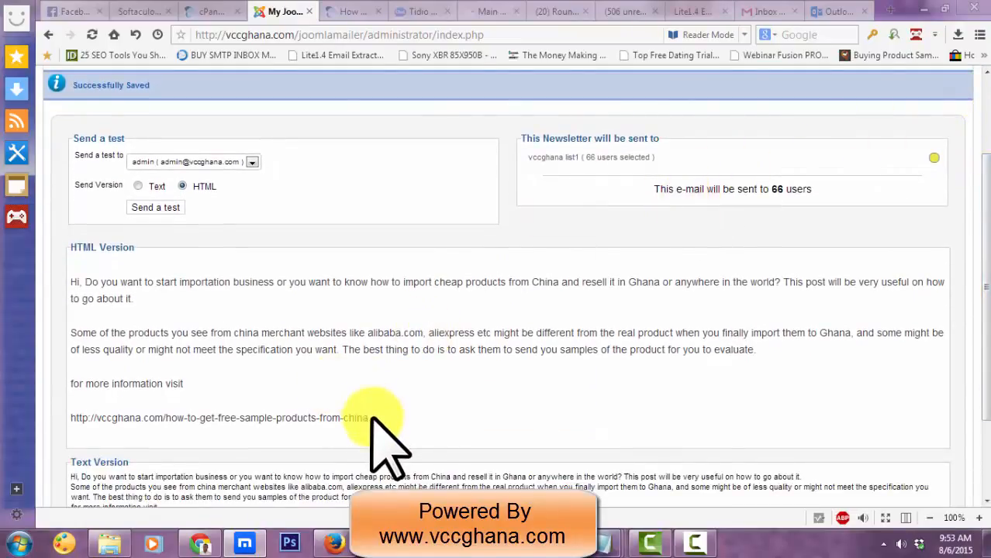
{"action": "left_click_drag", "start_coordinate": [369, 418], "coordinate": [72, 283]}
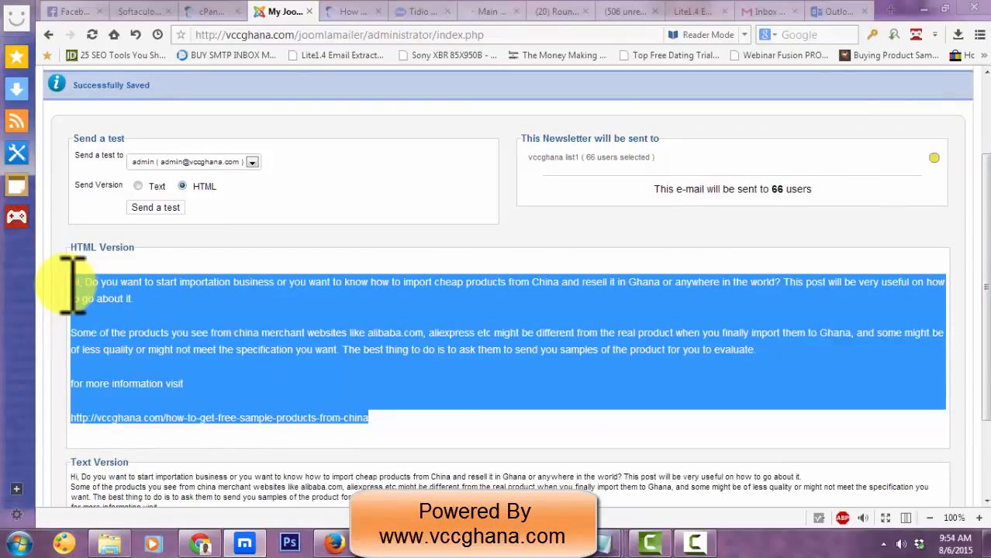
{"action": "left_click", "coordinate": [462, 404]}
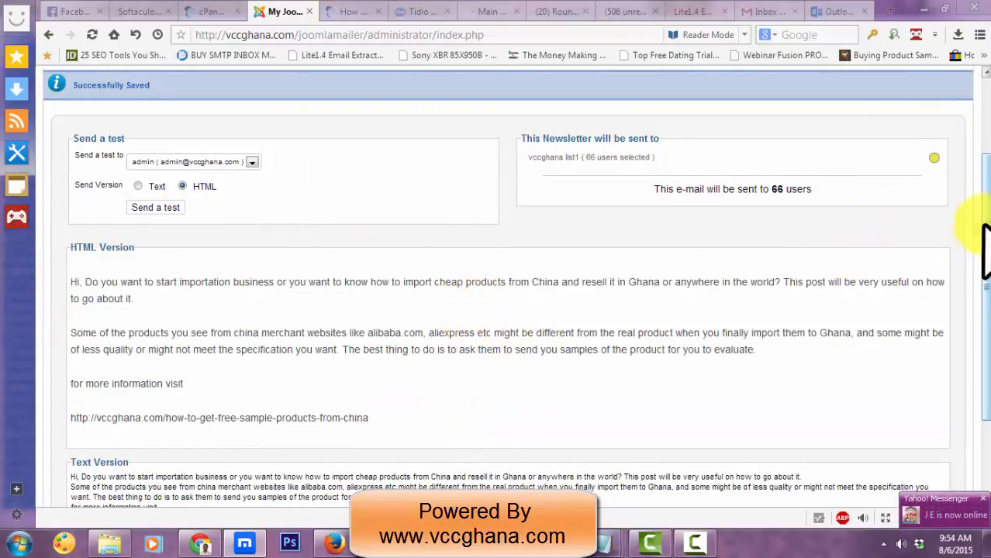
Step: Send the newsletter to the users of "vccghana list1" and confirm the sending
{"action": "left_click_drag", "start_coordinate": [985, 248], "coordinate": [984, 188]}
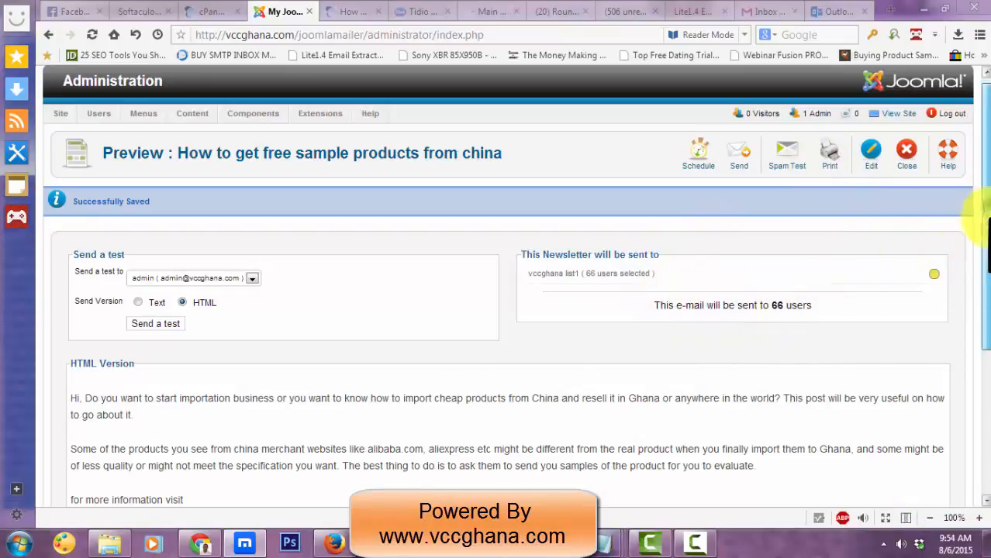
{"action": "left_click_drag", "start_coordinate": [983, 219], "coordinate": [982, 174]}
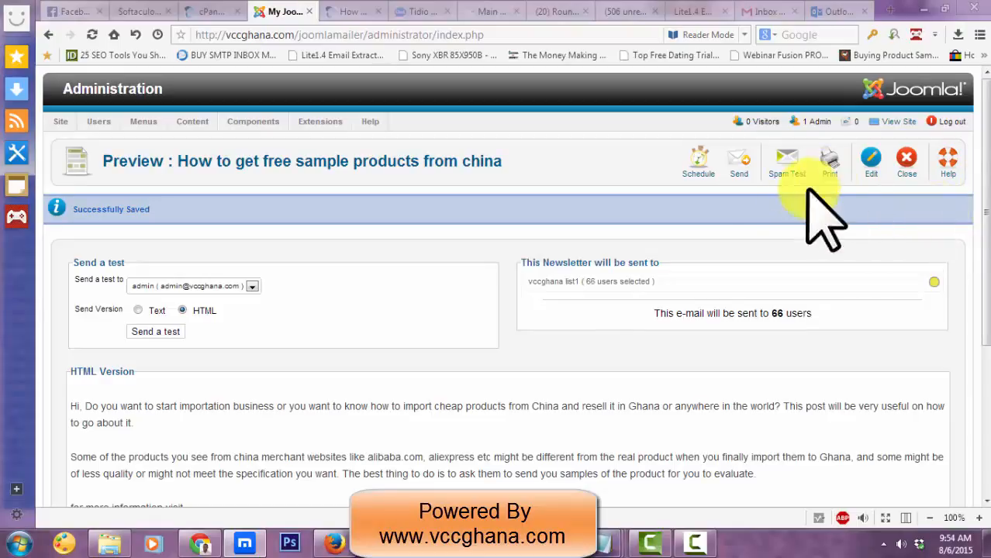
{"action": "left_click", "coordinate": [738, 164]}
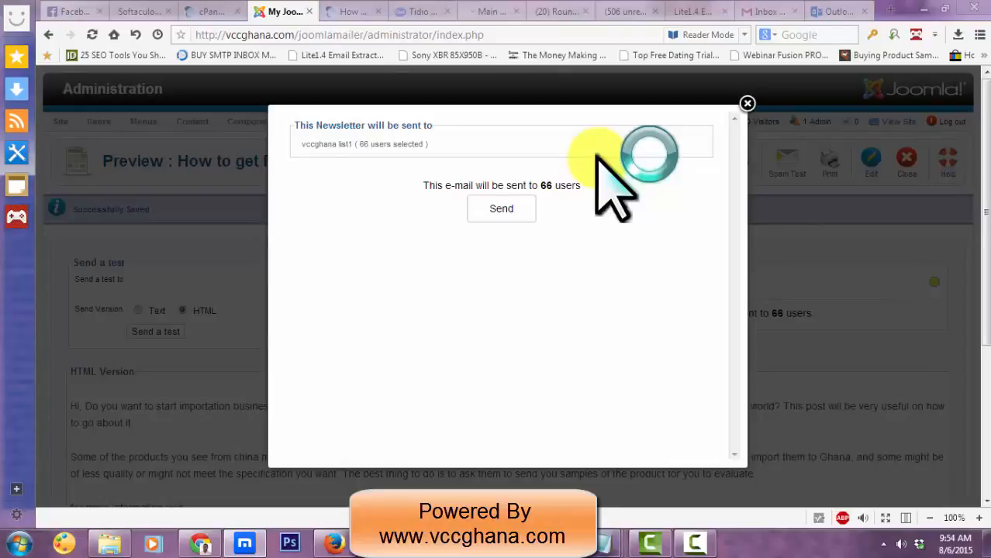
{"action": "left_click", "coordinate": [504, 209]}
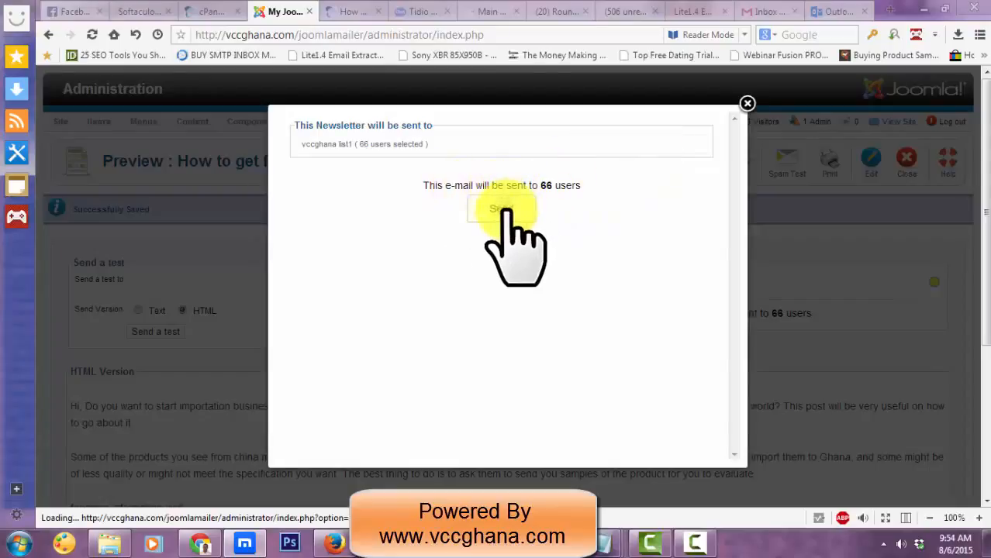